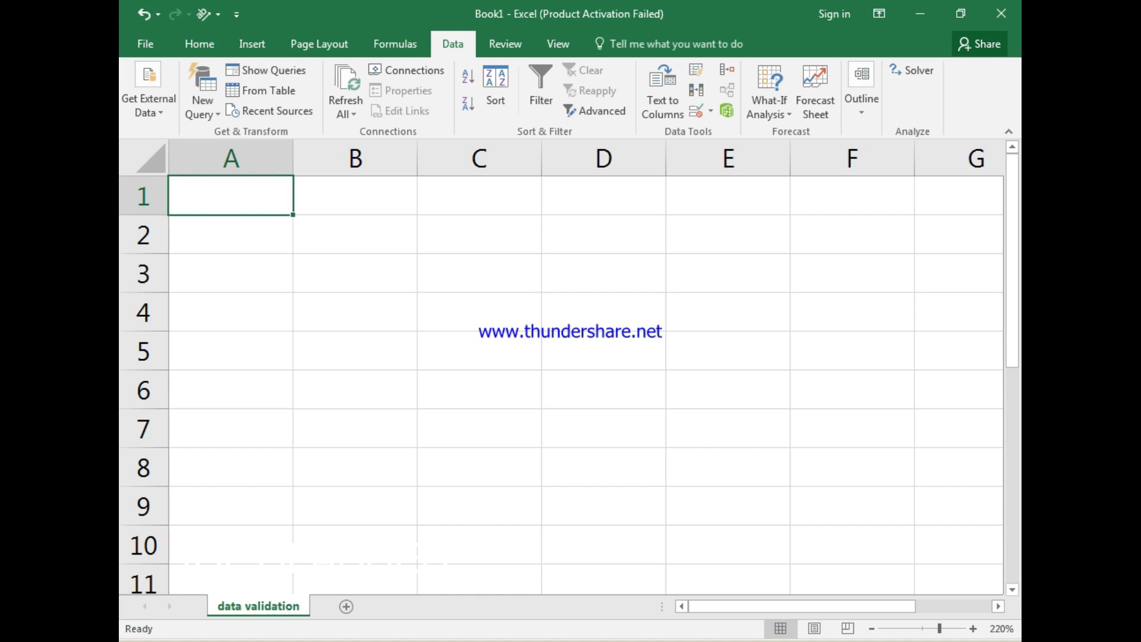
Open the Data Validation settings for cell A1 and examine the error alert styles and input message options
{"action": "double_click", "coordinate": [453, 44]}
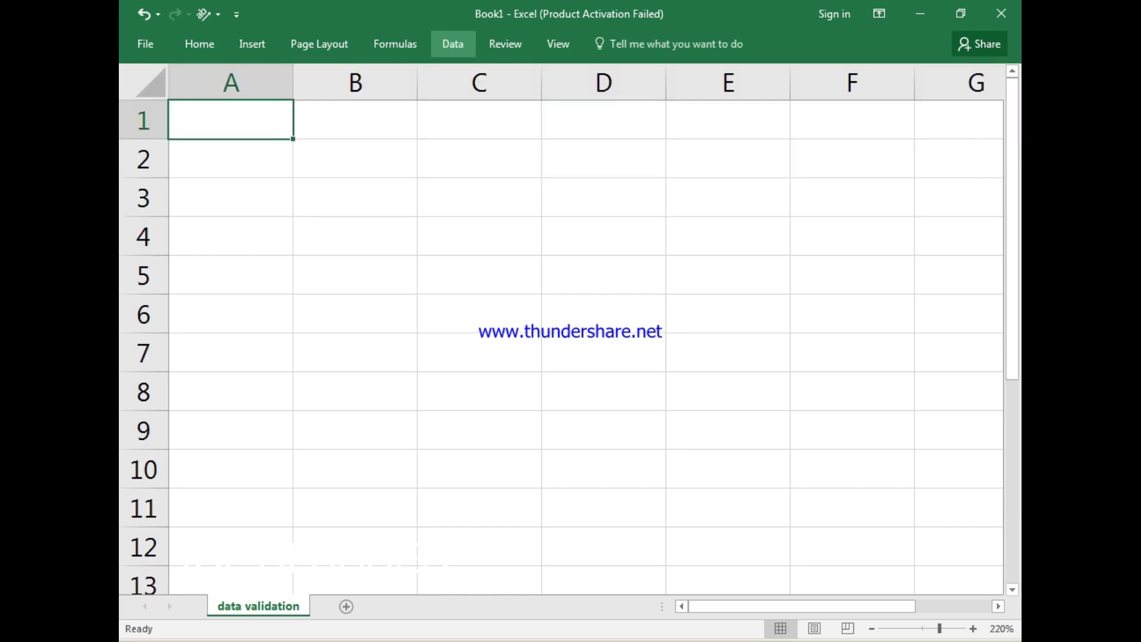
{"action": "left_click", "coordinate": [452, 44]}
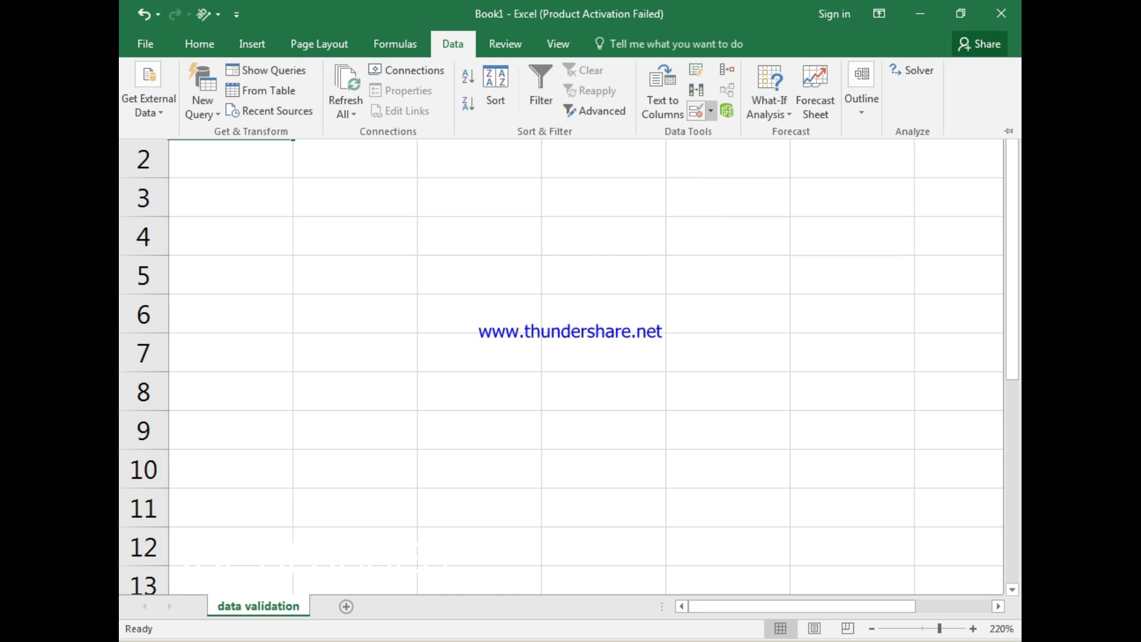
{"action": "left_click", "coordinate": [711, 111]}
{"action": "left_click", "coordinate": [710, 111]}
{"action": "left_click", "coordinate": [711, 111]}
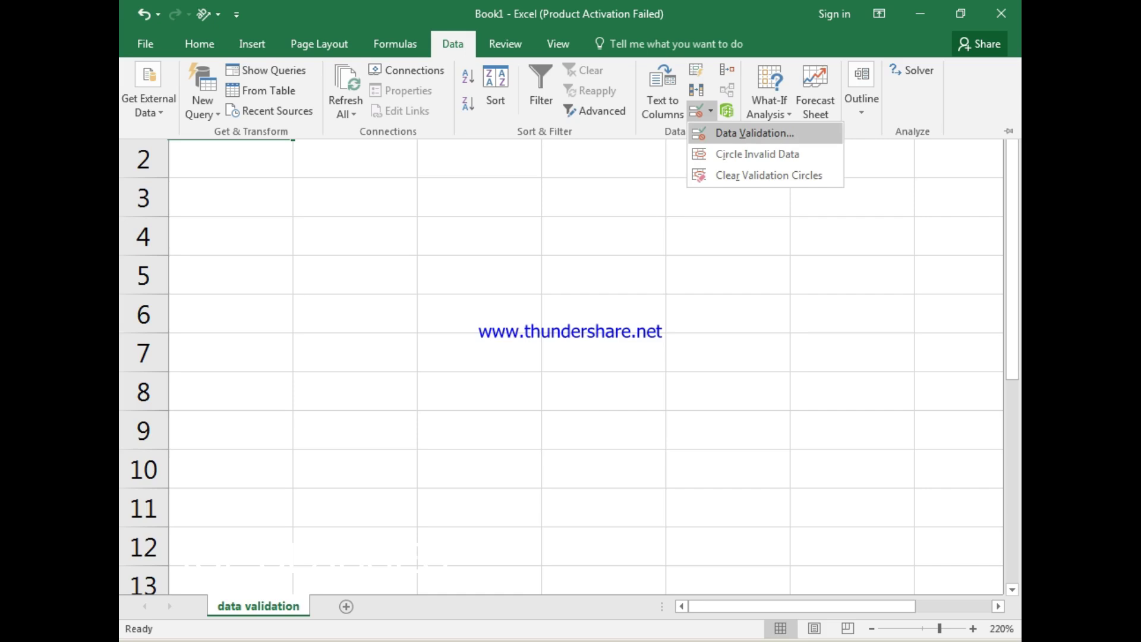
{"action": "left_click", "coordinate": [752, 134]}
{"action": "left_click_drag", "start_coordinate": [689, 167], "coordinate": [533, 188]}
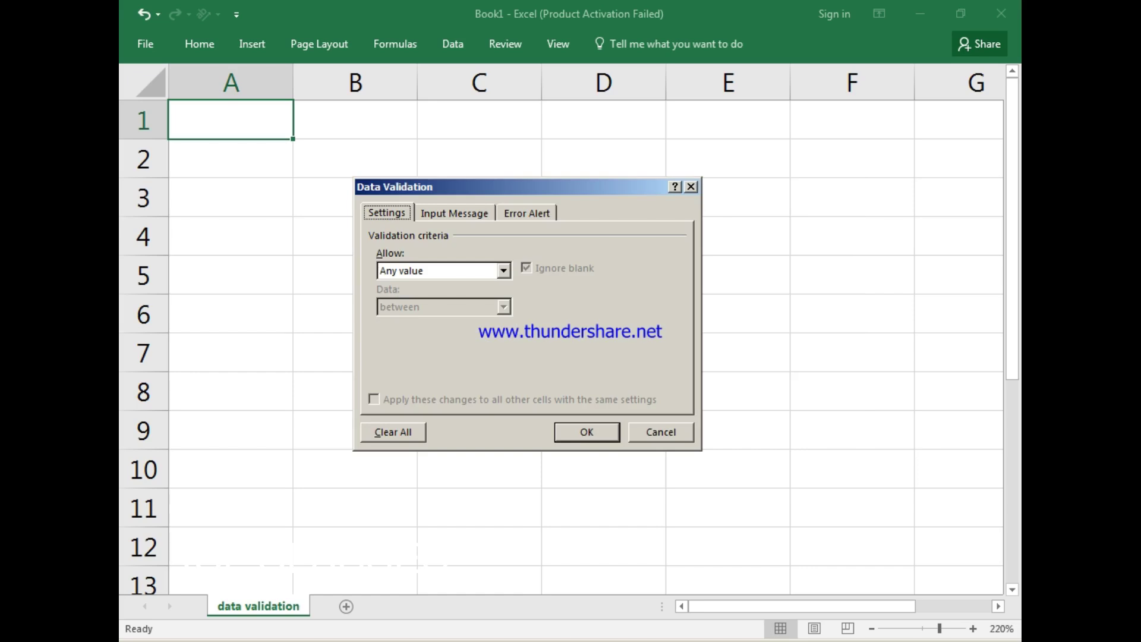
{"action": "left_click", "coordinate": [526, 213]}
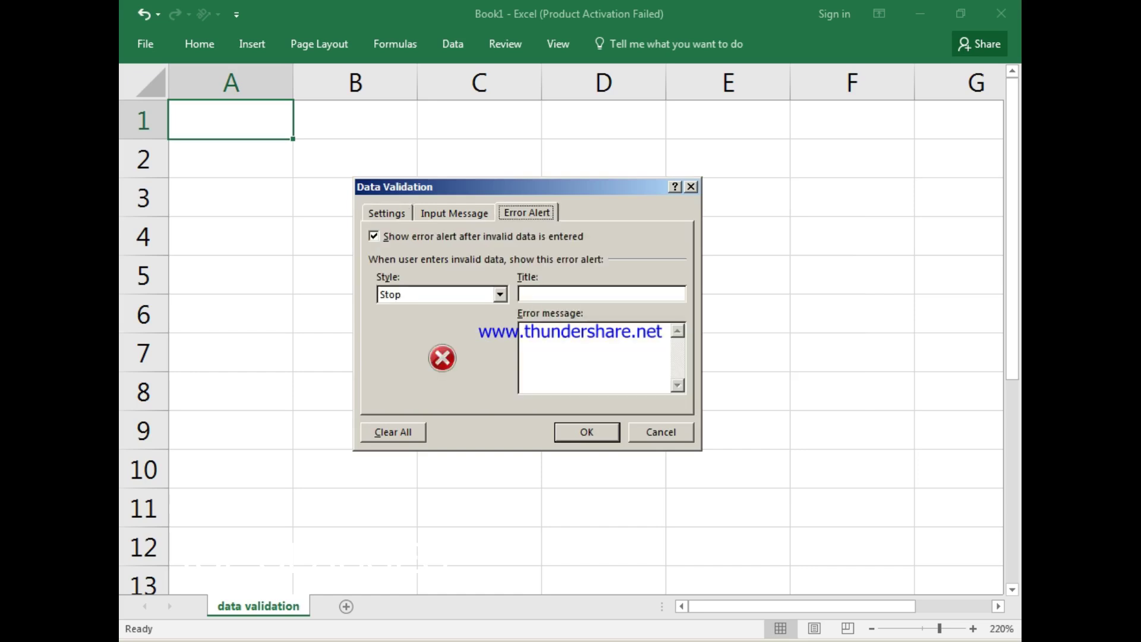
{"action": "left_click", "coordinate": [500, 295]}
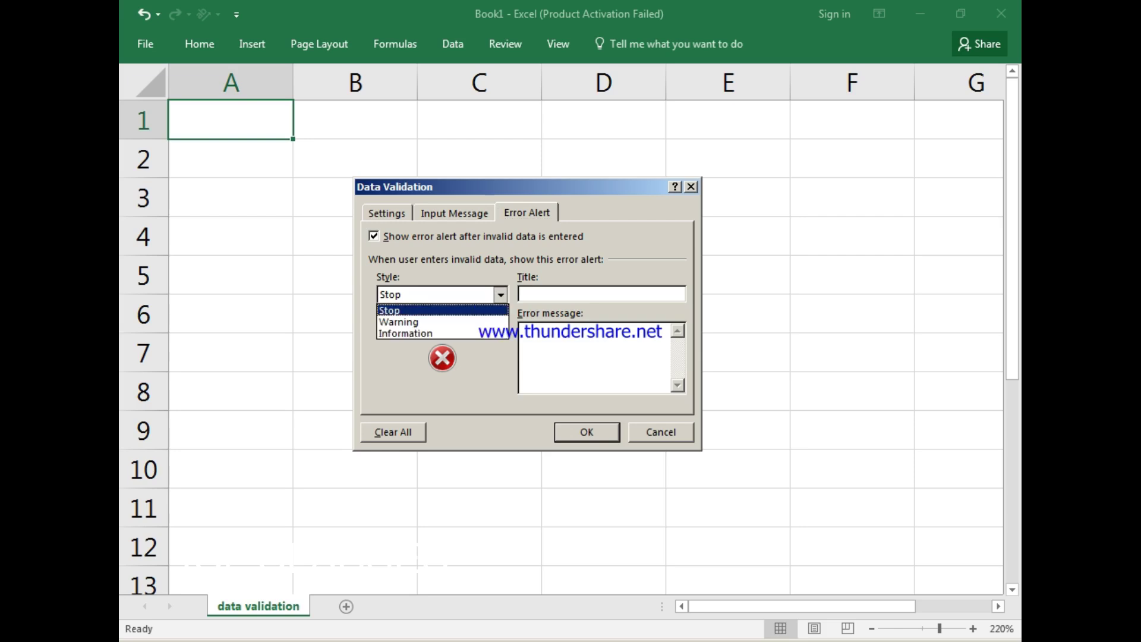
{"action": "left_click", "coordinate": [455, 213]}
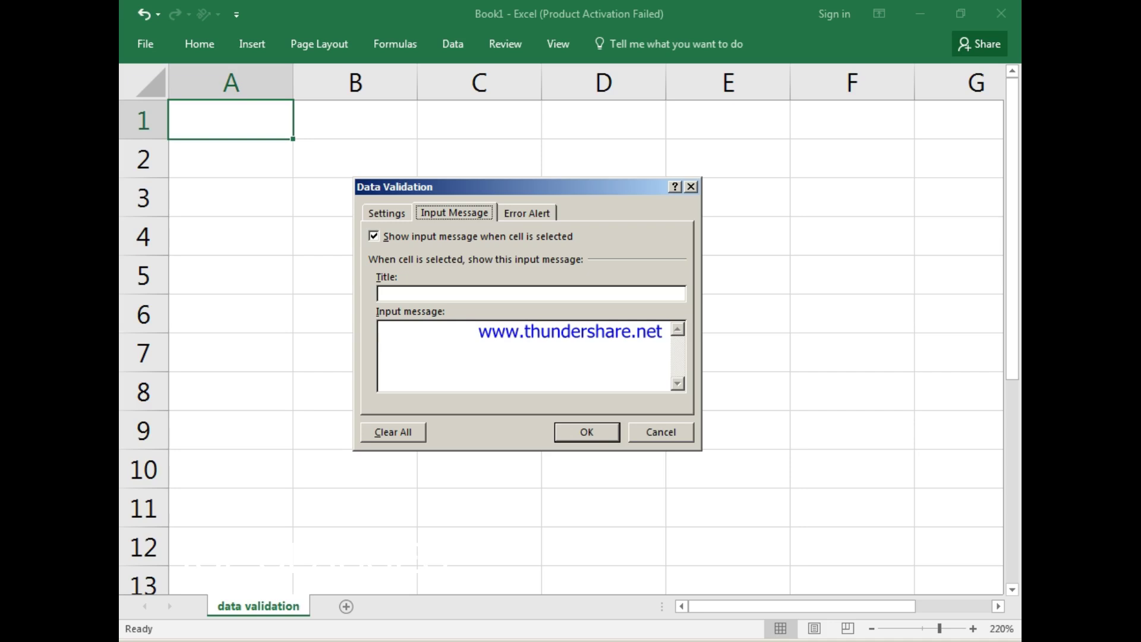
Examine the allowed data types in the validation criteria and close the settings without changes
{"action": "key", "text": "Left"}
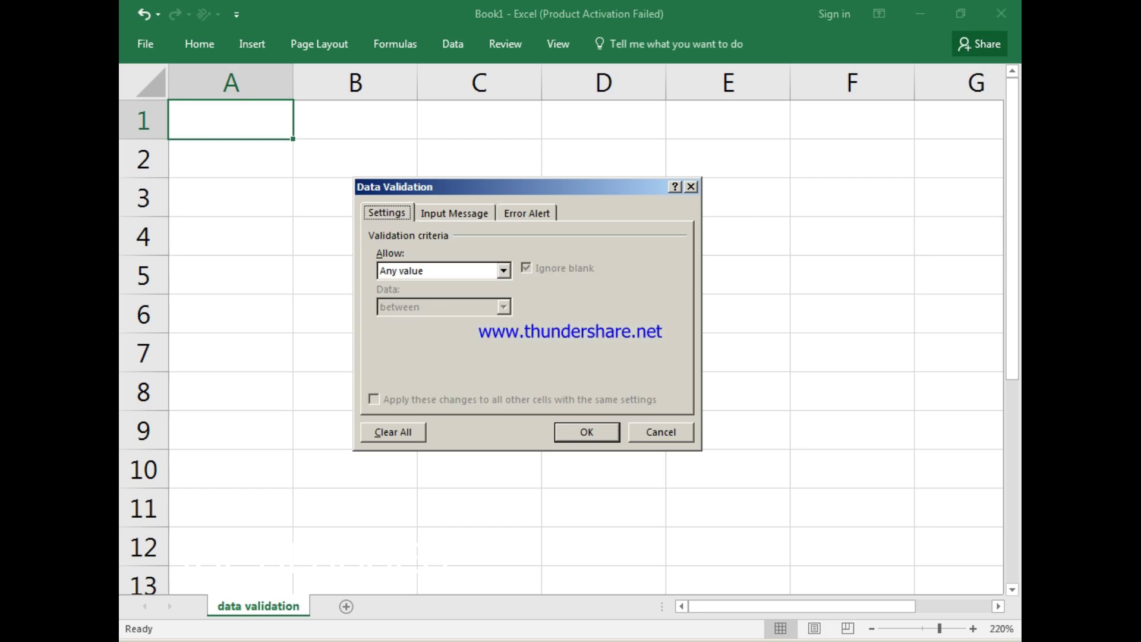
{"action": "key", "text": "alt+a"}
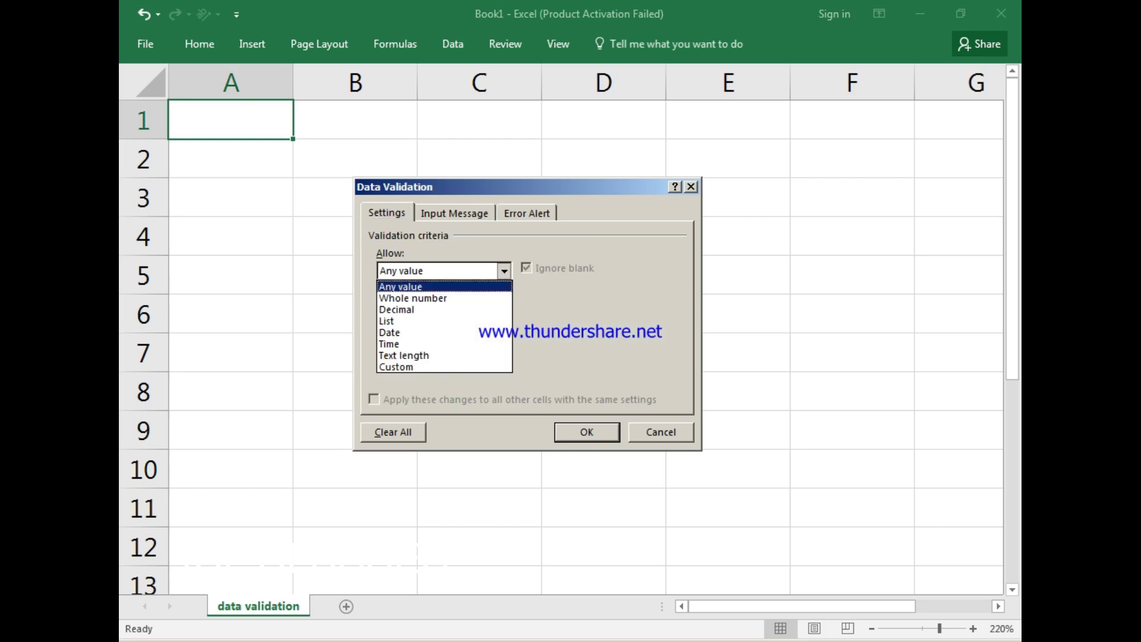
{"action": "key", "text": "Down"}
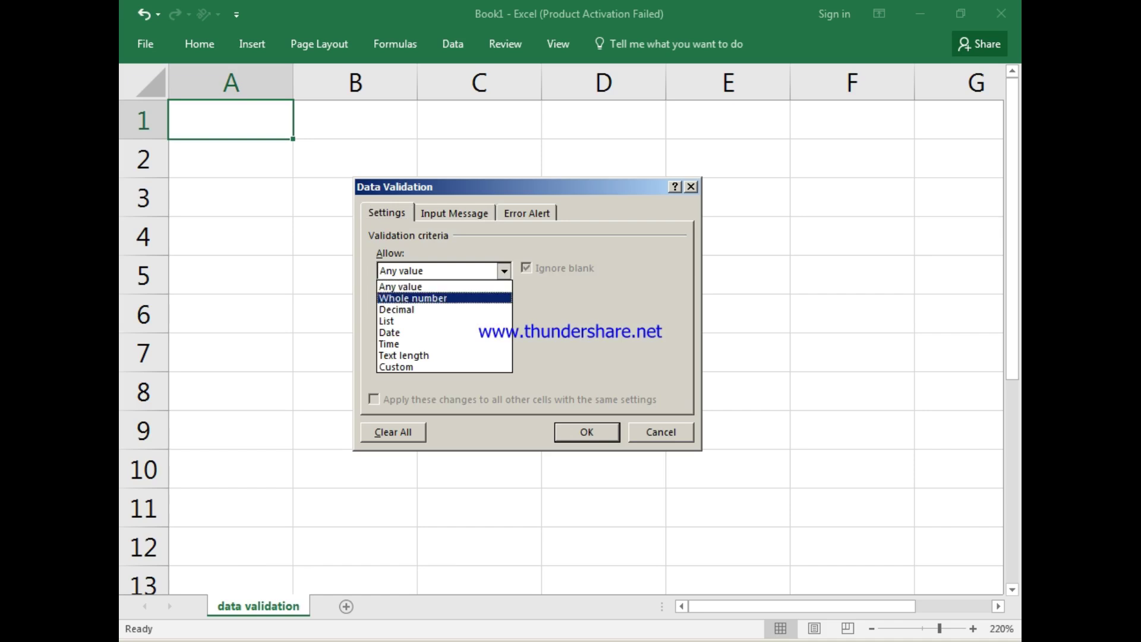
{"action": "key", "text": "Down"}
{"action": "key", "text": "Down"}
{"action": "key", "text": "Down"}
{"action": "key", "text": "Down"}
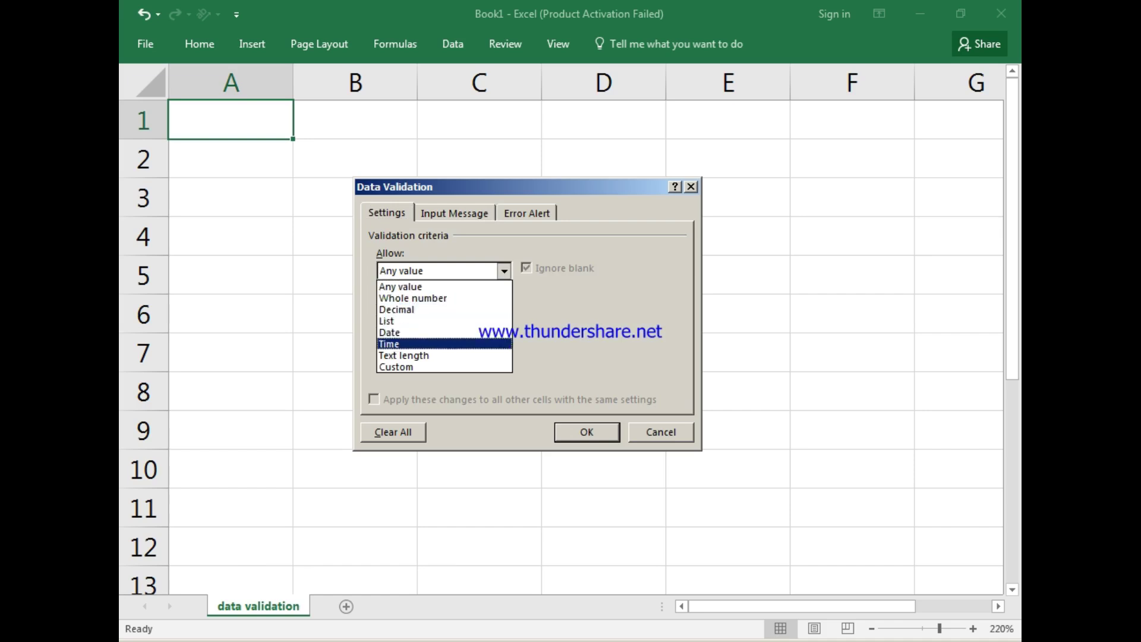
{"action": "key", "text": "Down"}
{"action": "key", "text": "Down"}
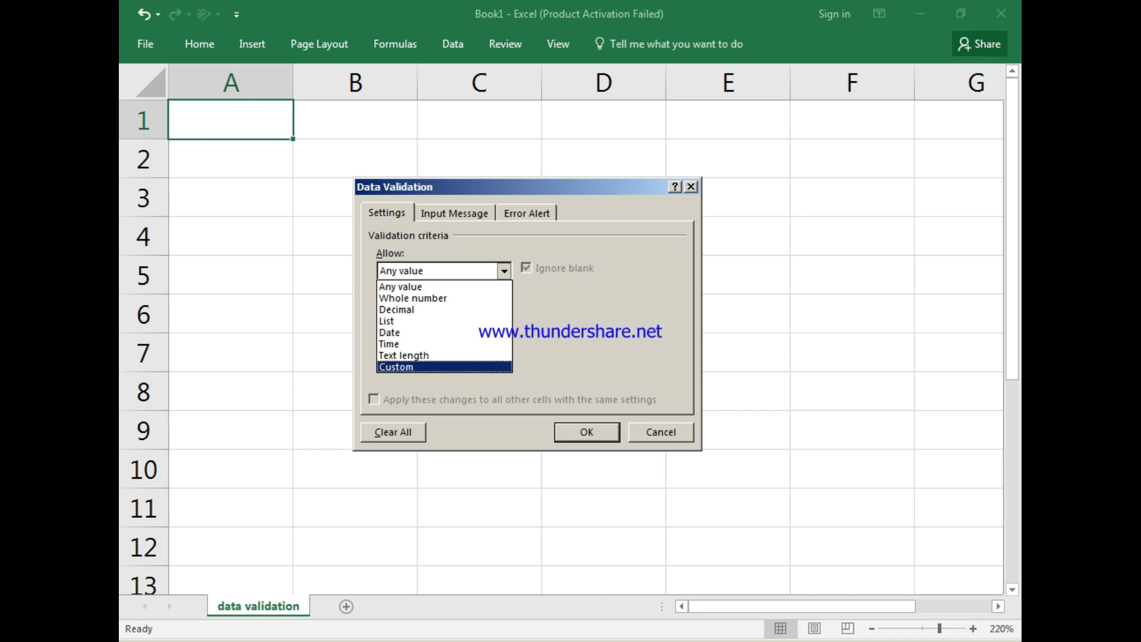
{"action": "key", "text": "Escape"}
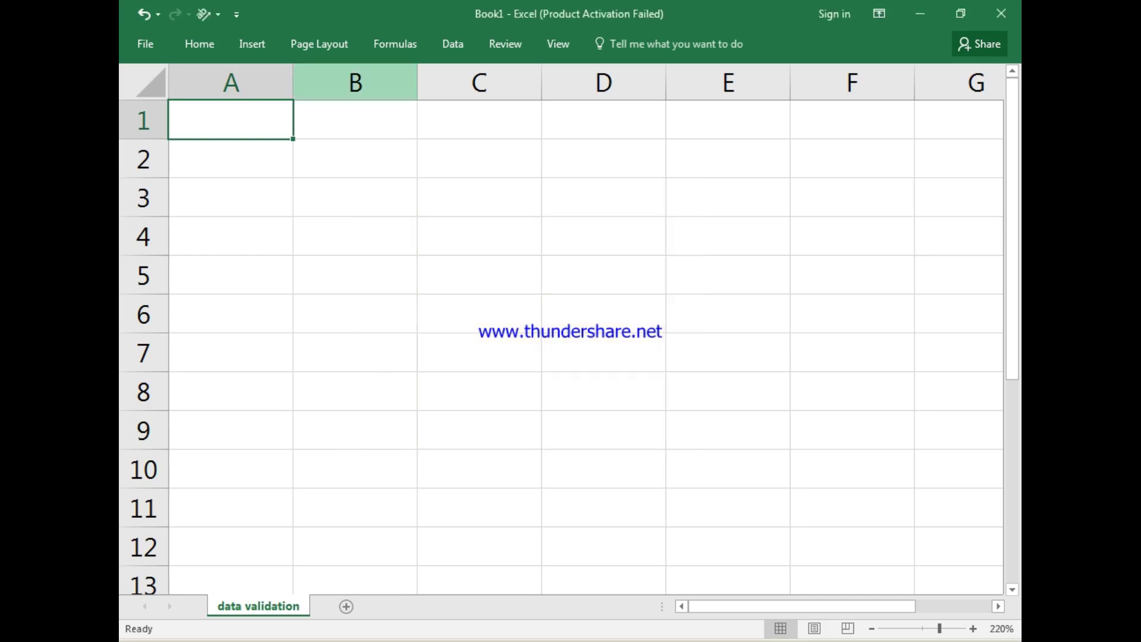
Enter the heading "number" in cell A1
{"action": "double_click", "coordinate": [395, 44]}
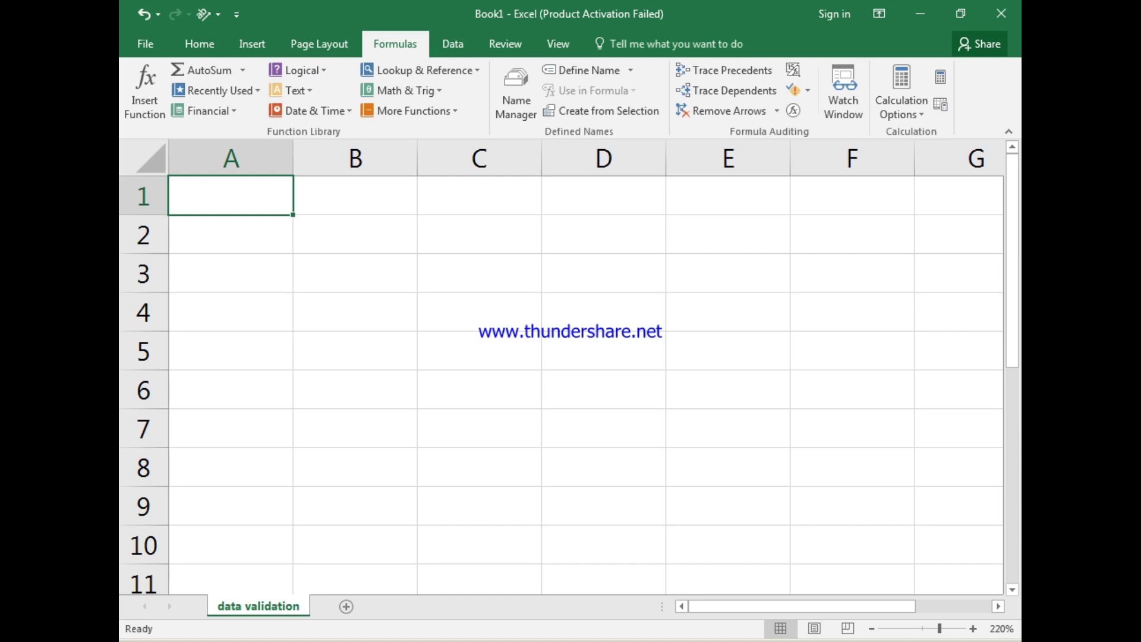
{"action": "type", "text": "numb"}
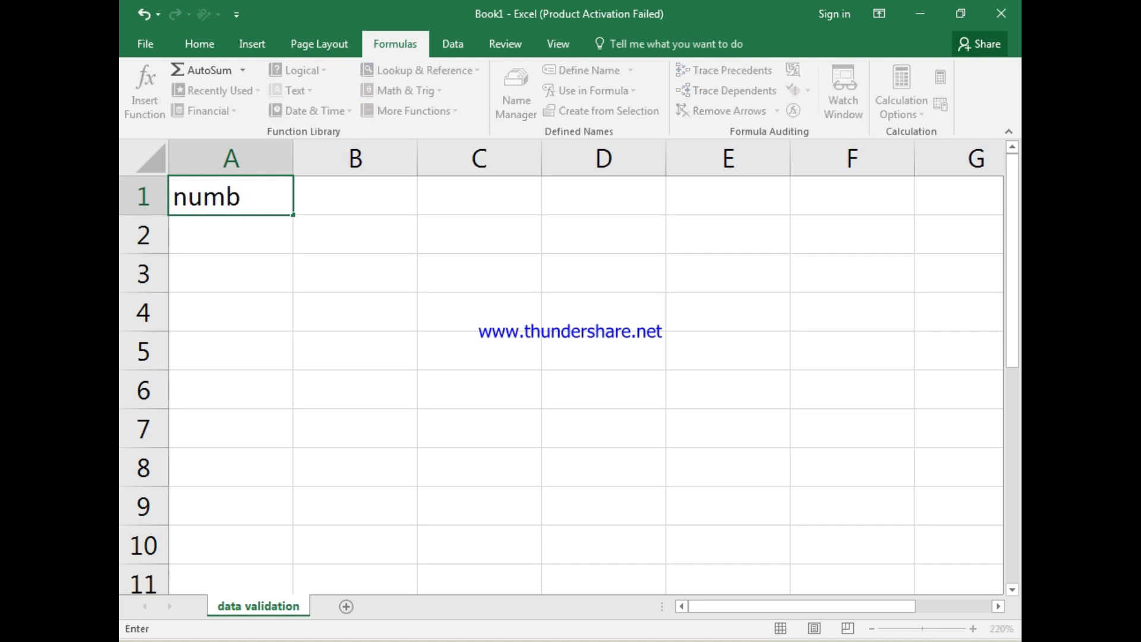
{"action": "type", "text": "er"}
{"action": "key", "text": "Return"}
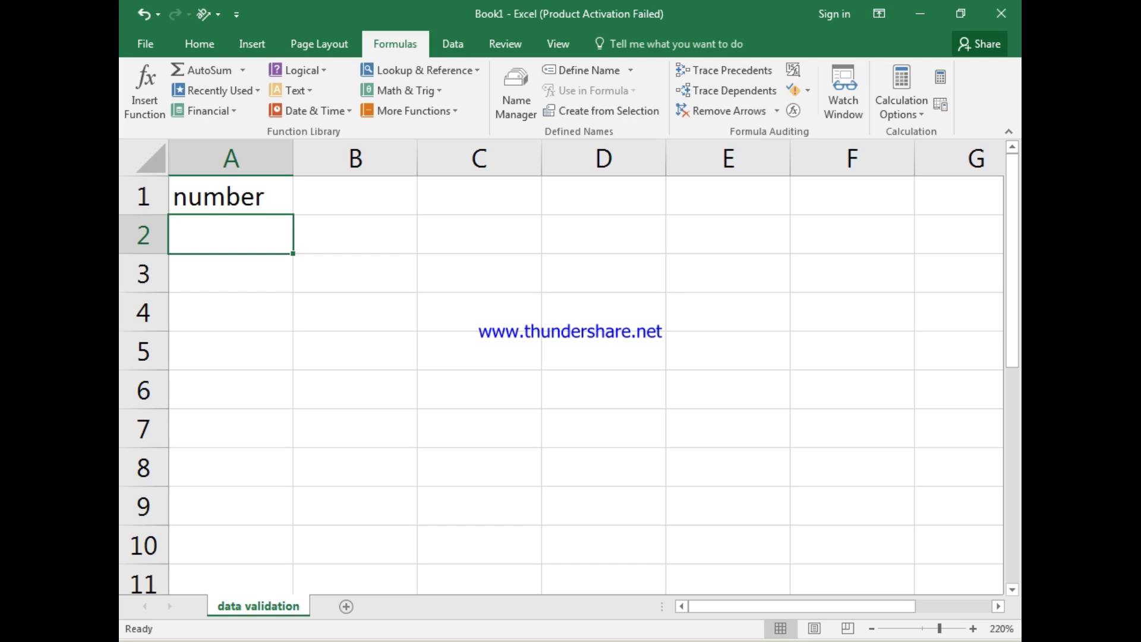
Set up data validation for cells A2:A9 that allows only whole numbers
{"action": "key", "text": "shift+Down"}
{"action": "key", "text": "shift+Down"}
{"action": "key", "text": "shift+Down"}
{"action": "key", "text": "shift+Down"}
{"action": "key", "text": "shift+Down"}
{"action": "key", "text": "shift+Down"}
{"action": "key", "text": "shift+Down"}
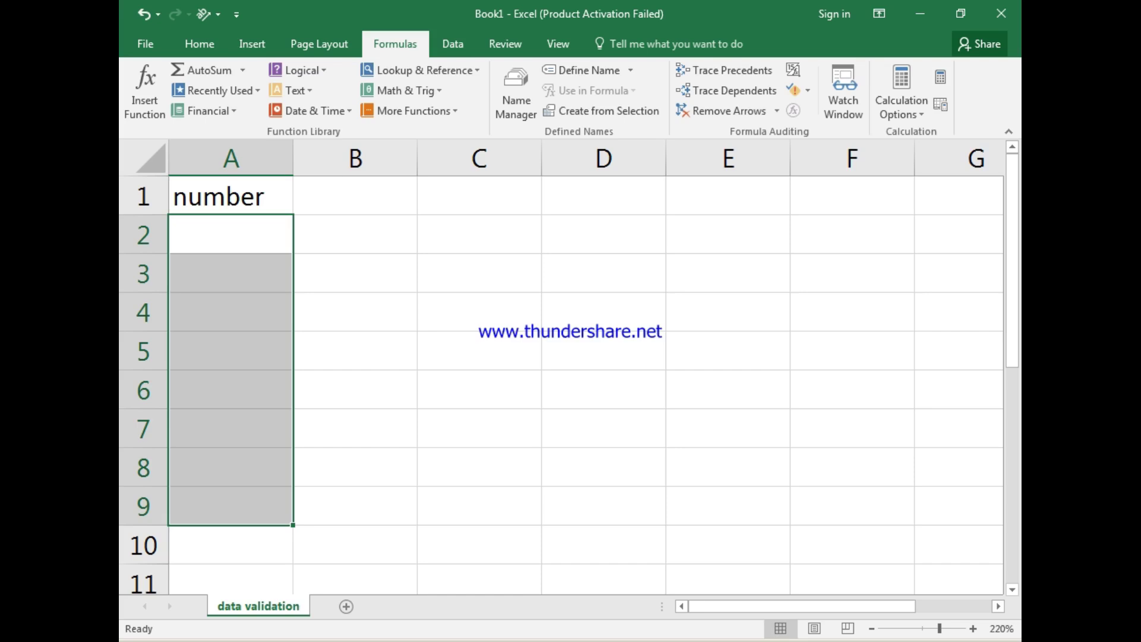
{"action": "left_click", "coordinate": [453, 44]}
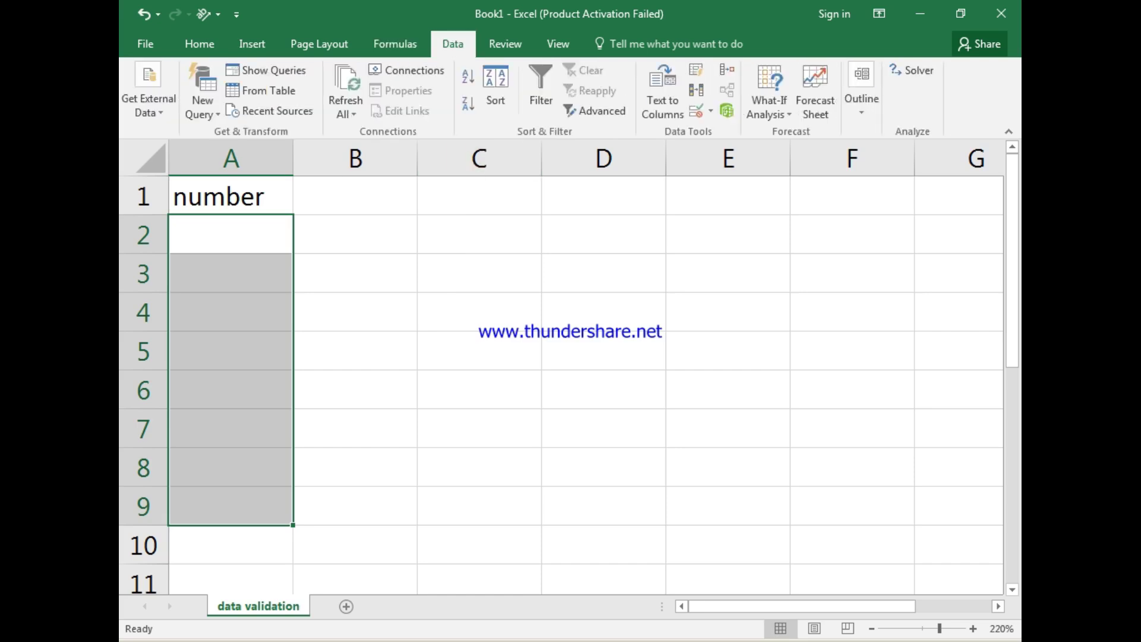
{"action": "left_click", "coordinate": [710, 111]}
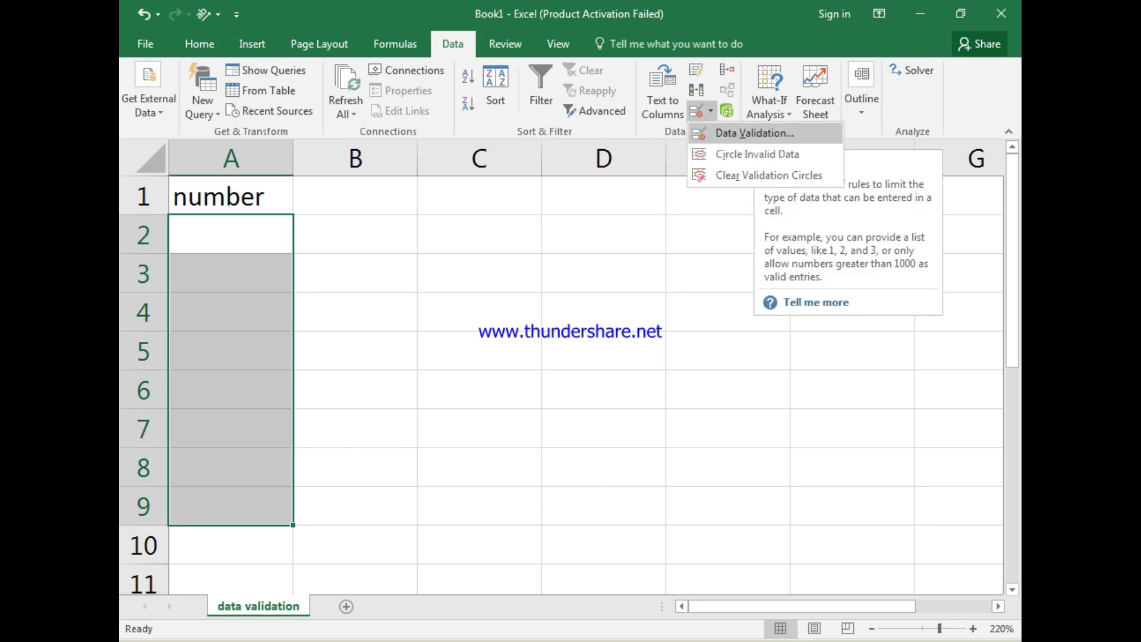
{"action": "left_click", "coordinate": [753, 133]}
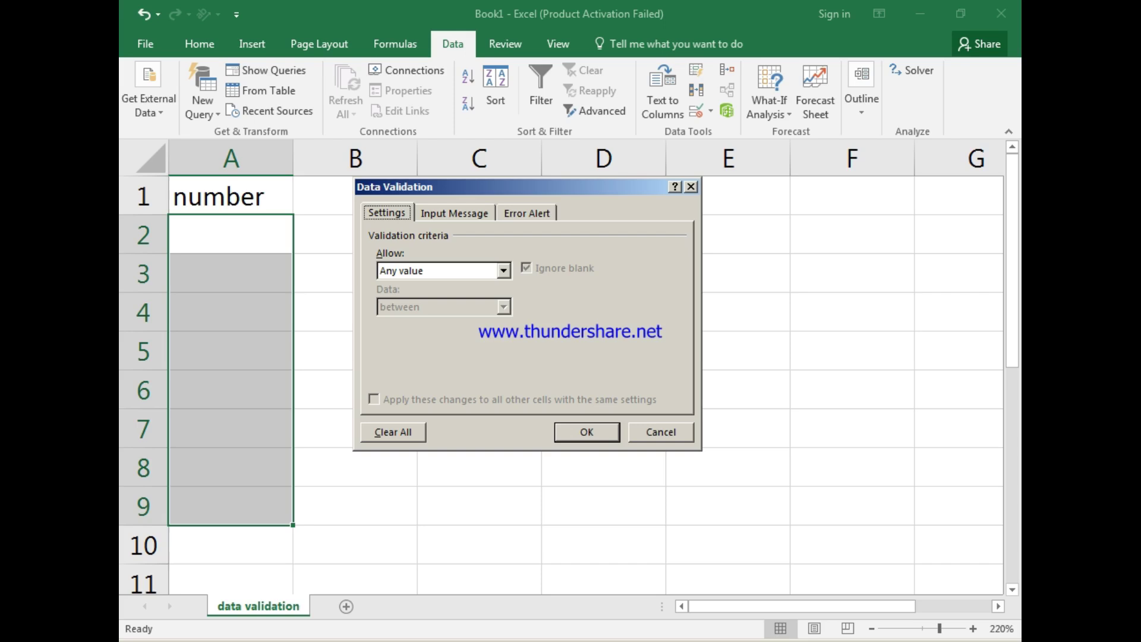
{"action": "left_click", "coordinate": [504, 271]}
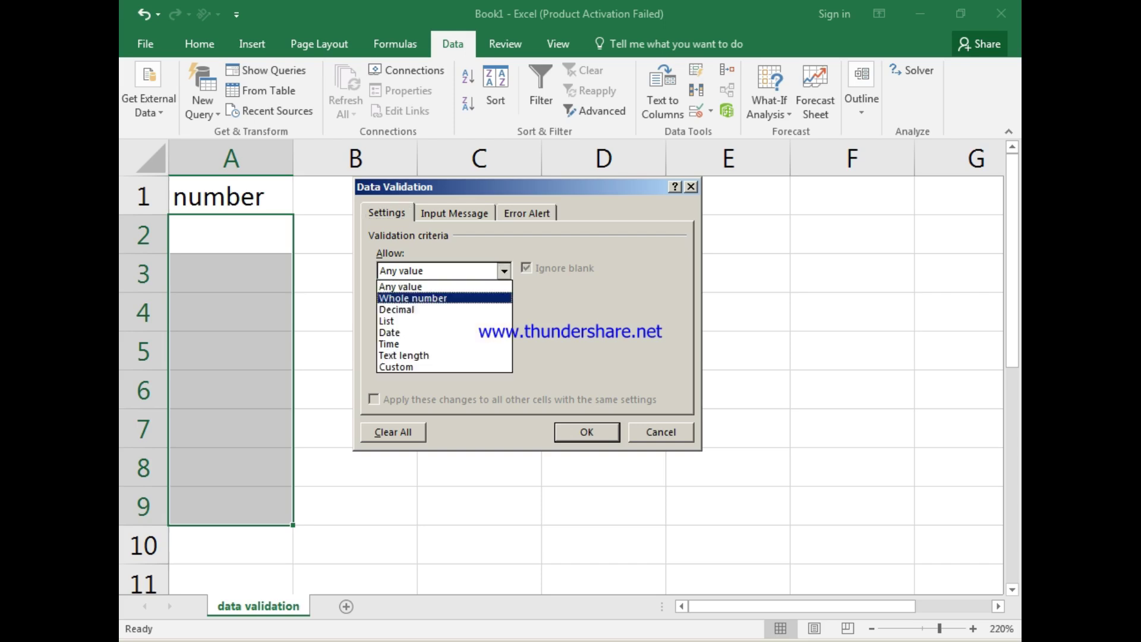
{"action": "left_click", "coordinate": [416, 297]}
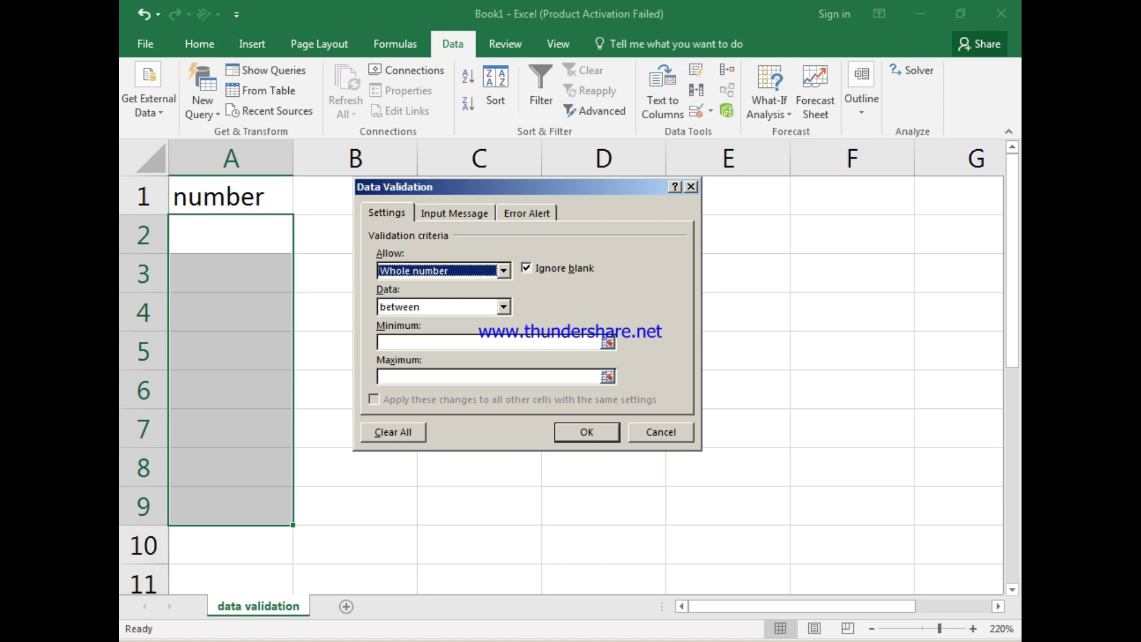
Set the whole-number condition to between, with a minimum of 1 and a maximum of 100
{"action": "left_click", "coordinate": [504, 307]}
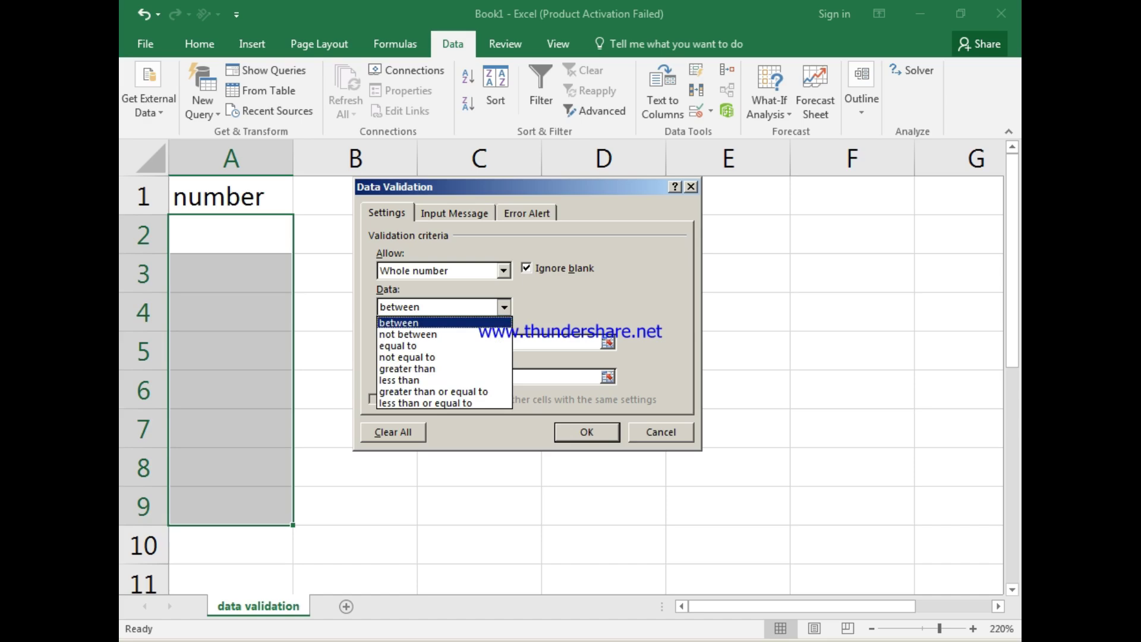
{"action": "key", "text": "Return"}
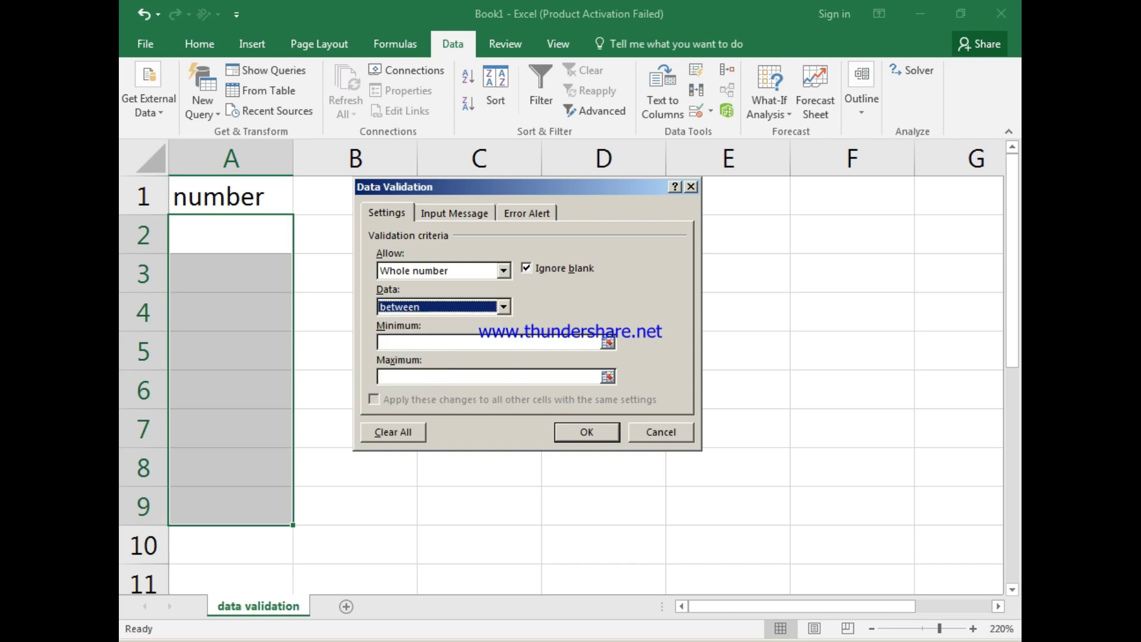
{"action": "key", "text": "Tab"}
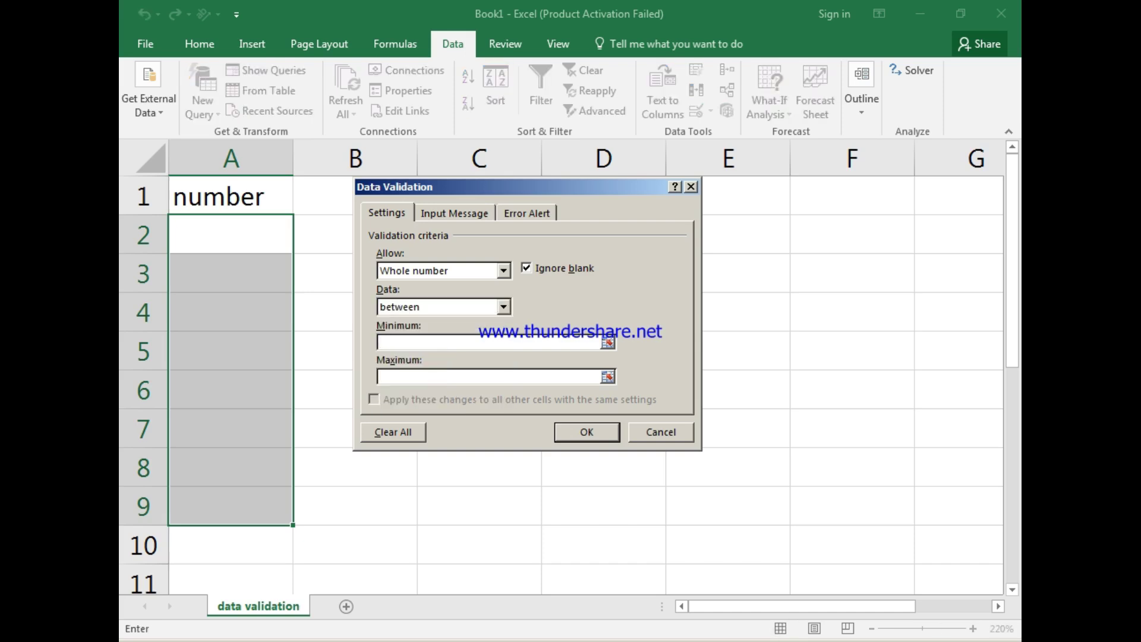
{"action": "type", "text": "1"}
{"action": "key", "text": "Tab"}
{"action": "type", "text": "100"}
Add the input message "1 to 100 only" to the validation rule
{"action": "key", "text": "ctrl+Tab"}
{"action": "left_click", "coordinate": [382, 328]}
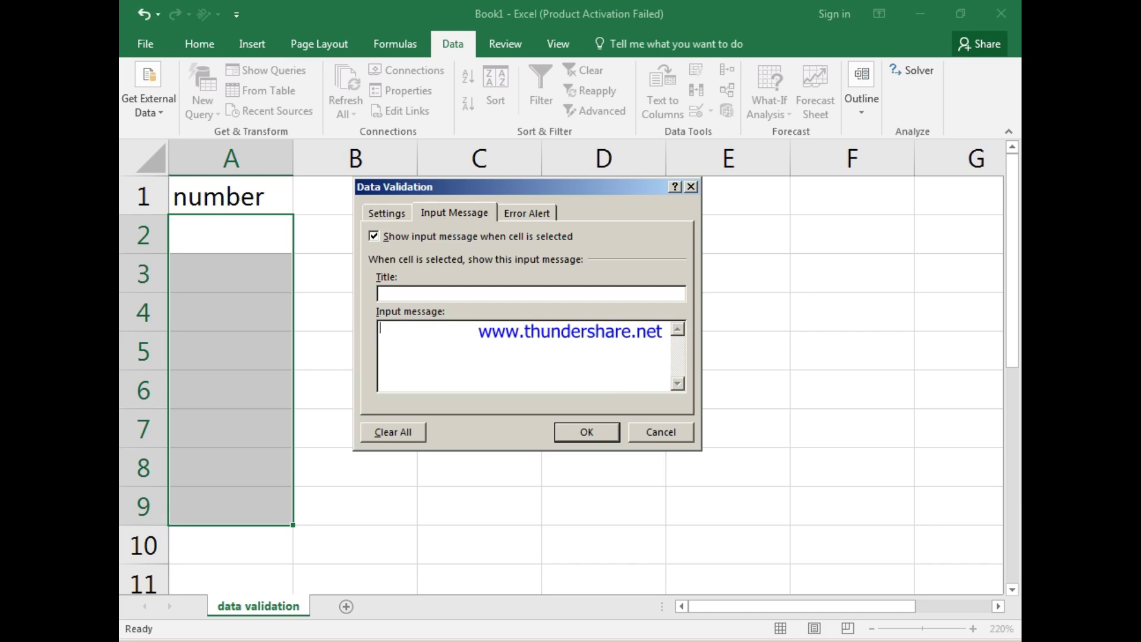
{"action": "type", "text": "1 to 100 only"}
Try the Warning and Information styles for the rule's error alert
{"action": "left_click", "coordinate": [526, 212]}
{"action": "left_click", "coordinate": [558, 346]}
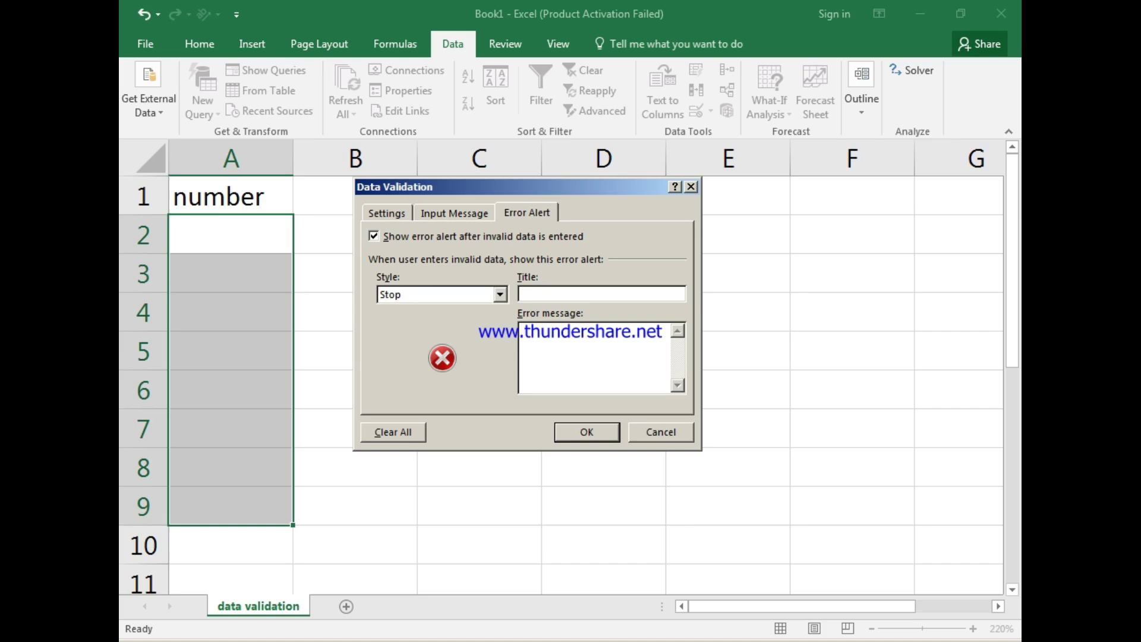
{"action": "left_click", "coordinate": [500, 294]}
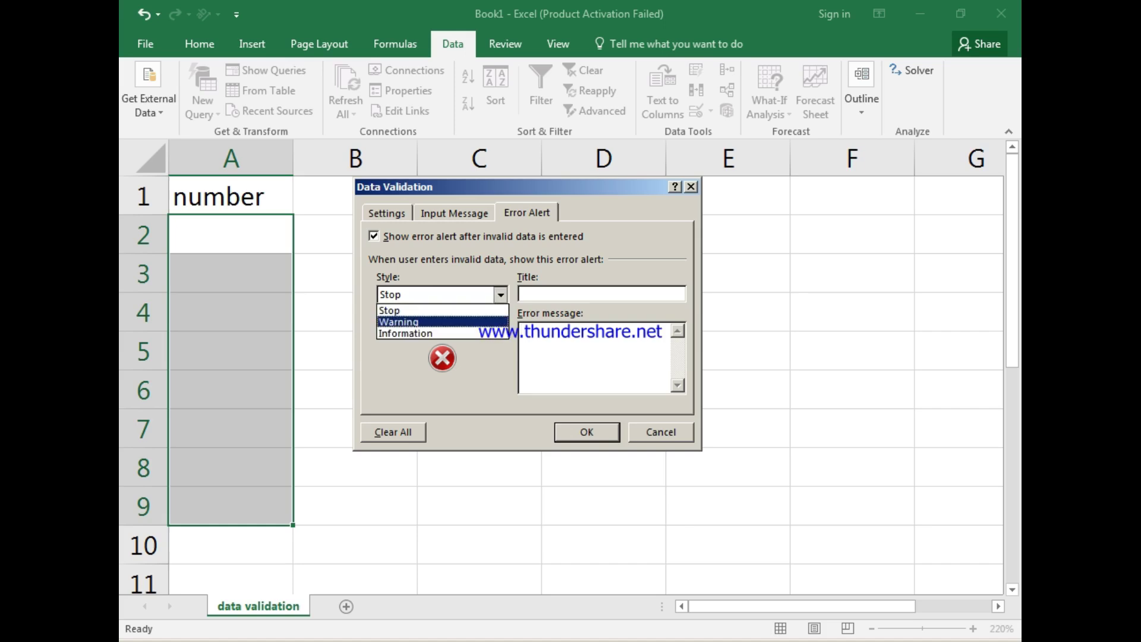
{"action": "left_click", "coordinate": [442, 322]}
{"action": "left_click", "coordinate": [500, 294]}
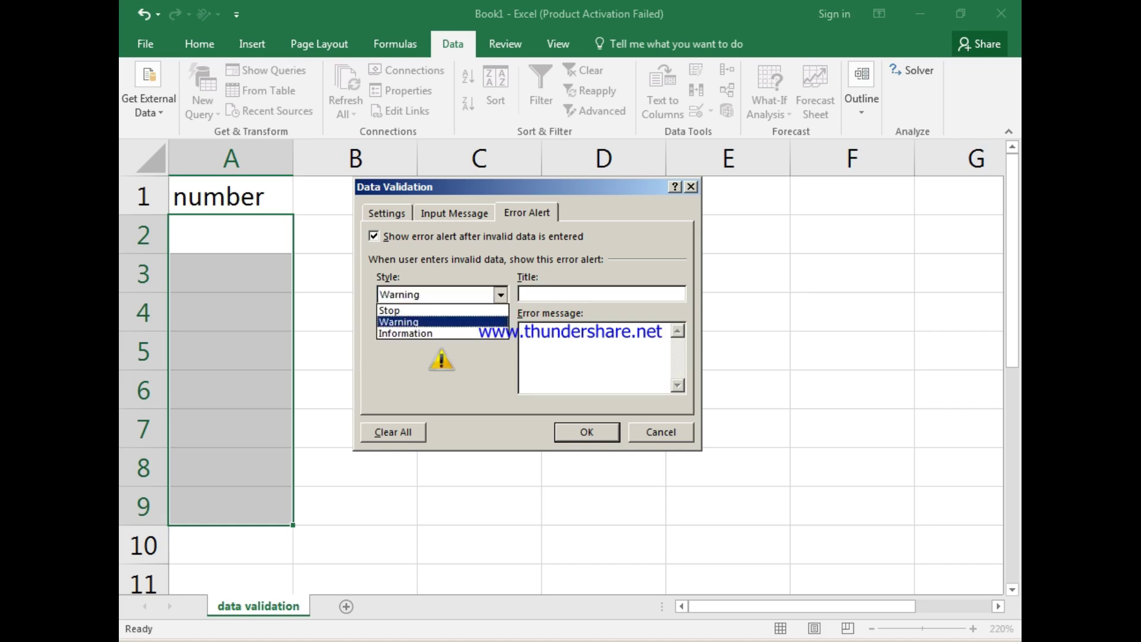
{"action": "left_click", "coordinate": [442, 333]}
{"action": "left_click", "coordinate": [500, 294]}
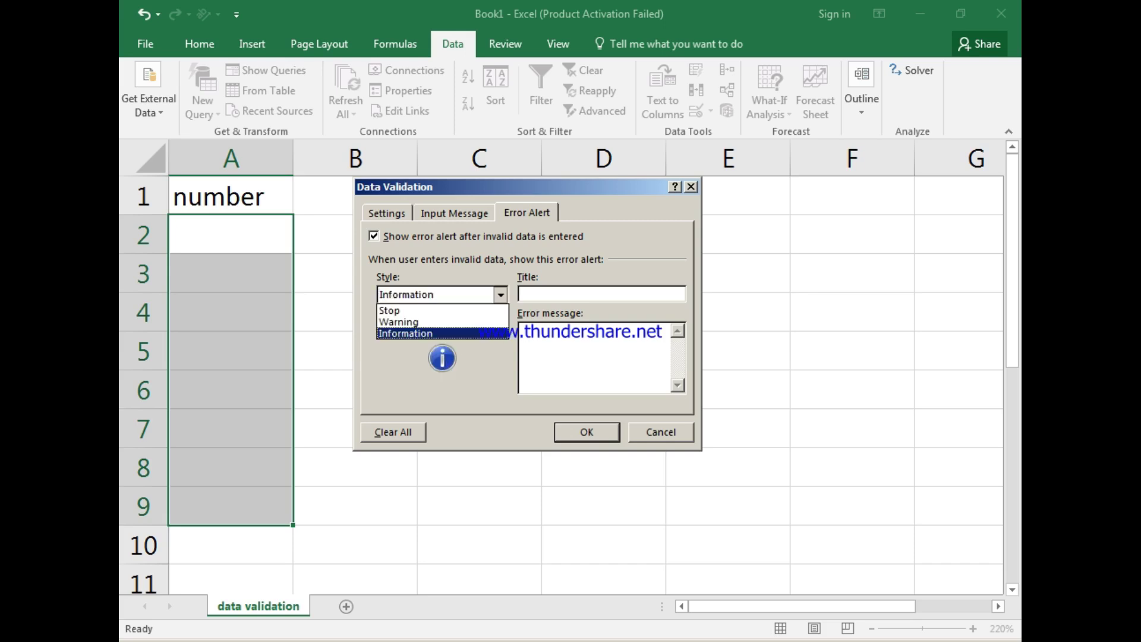
Set the error alert style to Stop and apply the validation rule to cells A2:A9
{"action": "left_click", "coordinate": [442, 310]}
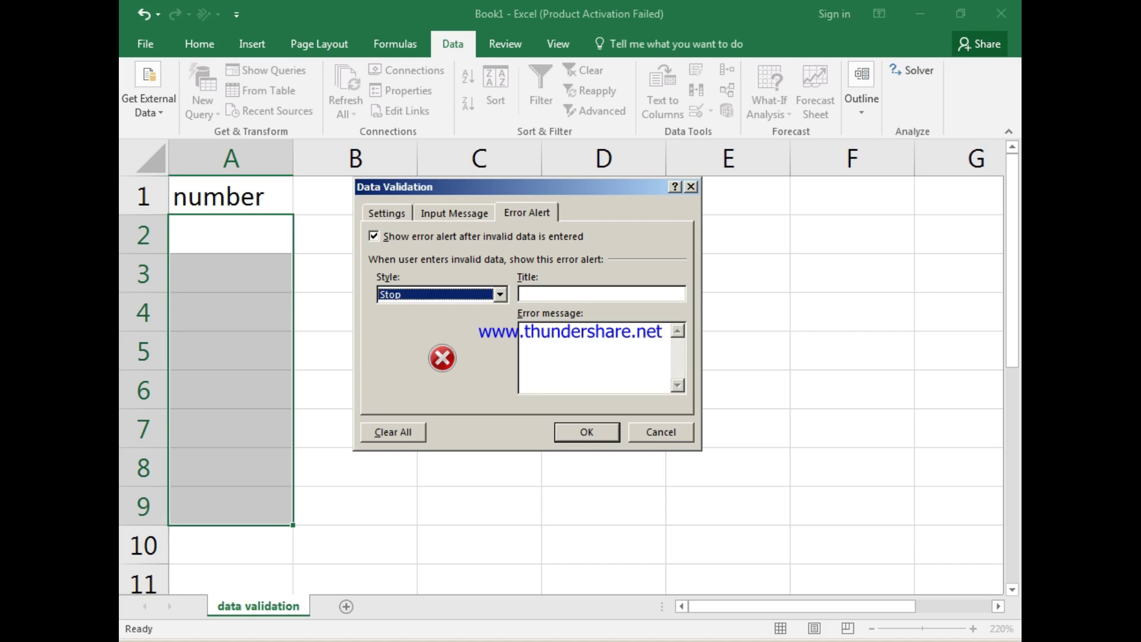
{"action": "left_click", "coordinate": [500, 295]}
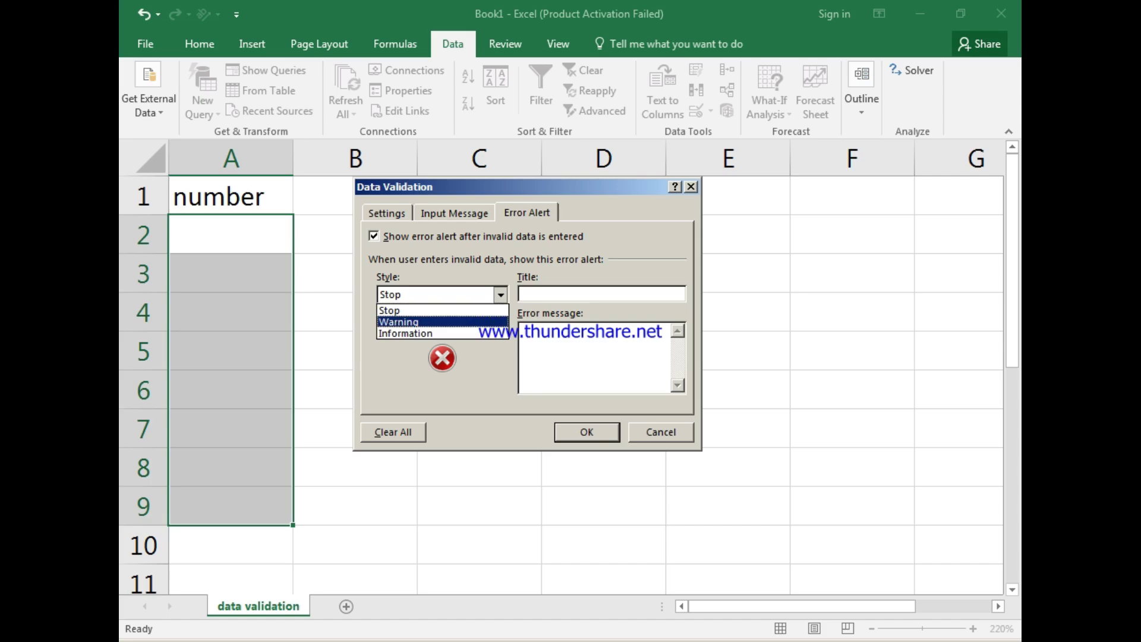
{"action": "left_click", "coordinate": [442, 310]}
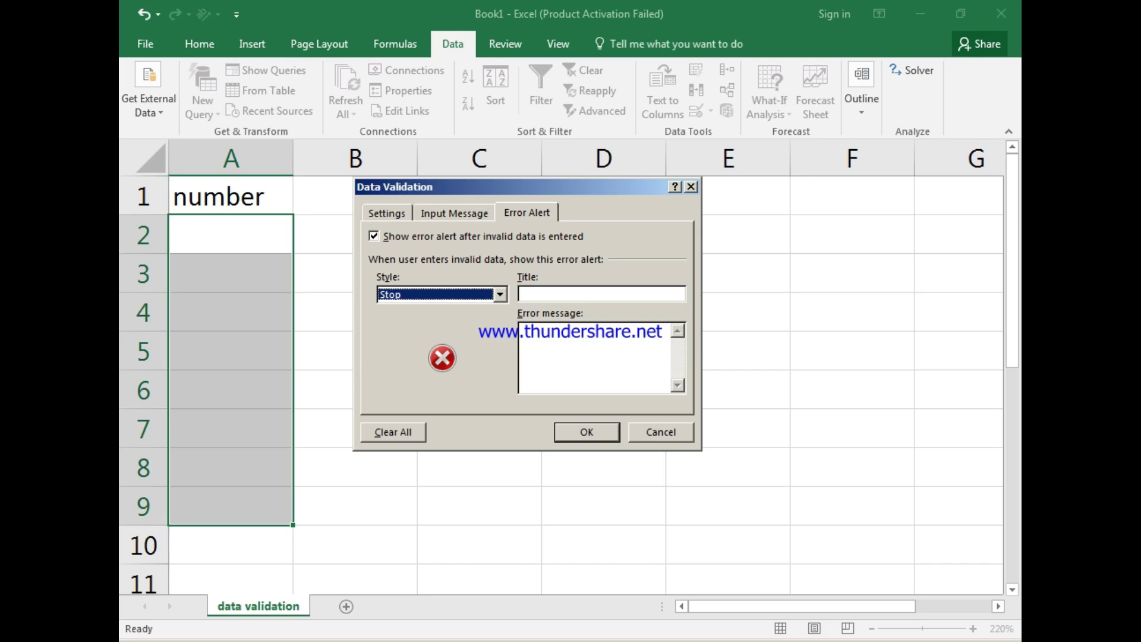
{"action": "left_click", "coordinate": [587, 432]}
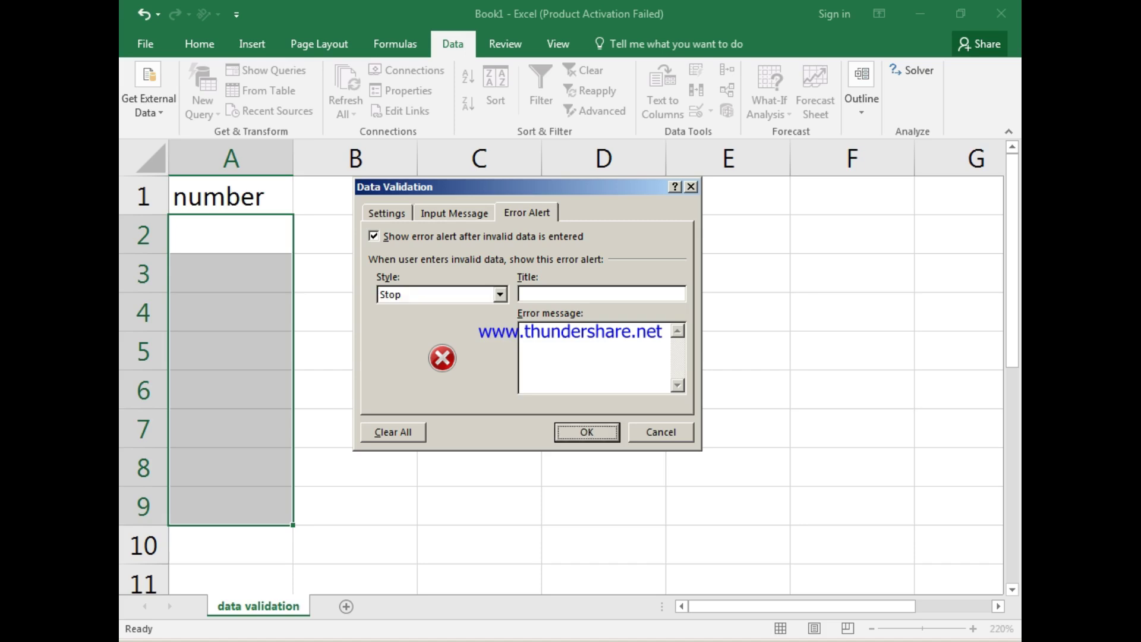
{"action": "left_click", "coordinate": [355, 234]}
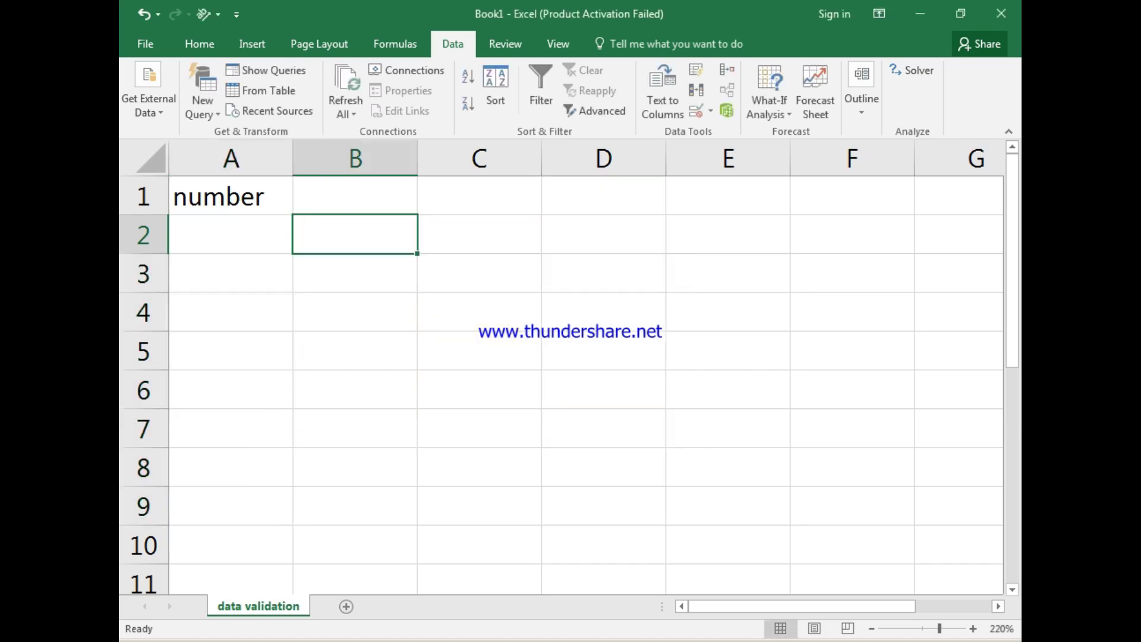
Enter 1, 50, 60, 30 and 100 in cells A2 to A6 under the "number" heading
{"action": "left_click", "coordinate": [230, 234]}
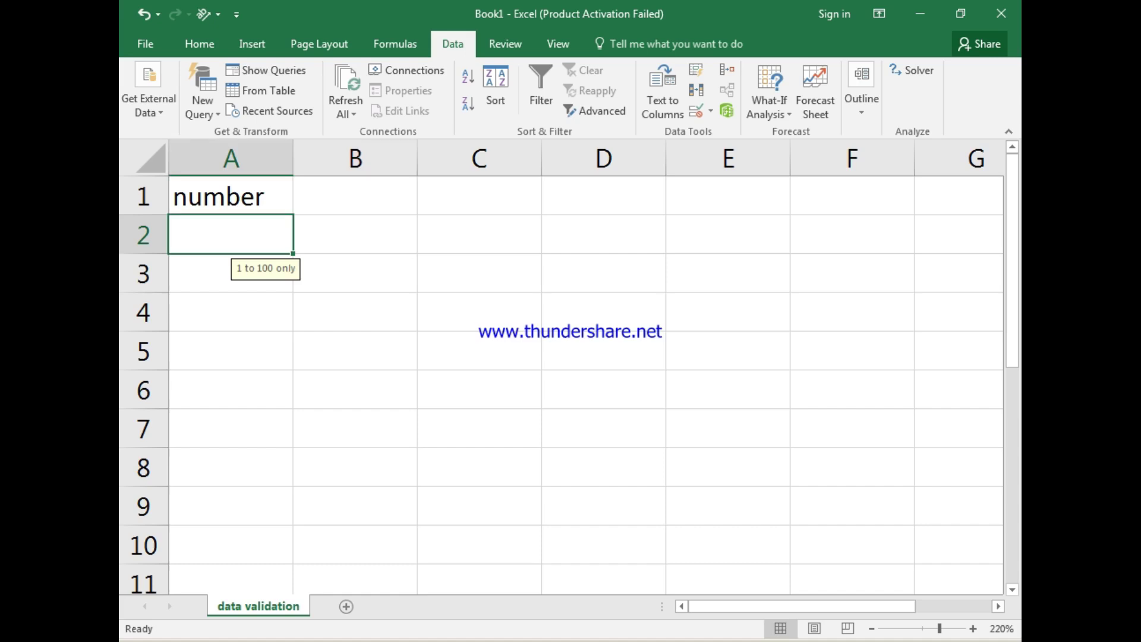
{"action": "type", "text": "1"}
{"action": "key", "text": "Return"}
{"action": "type", "text": "50"}
{"action": "key", "text": "Return"}
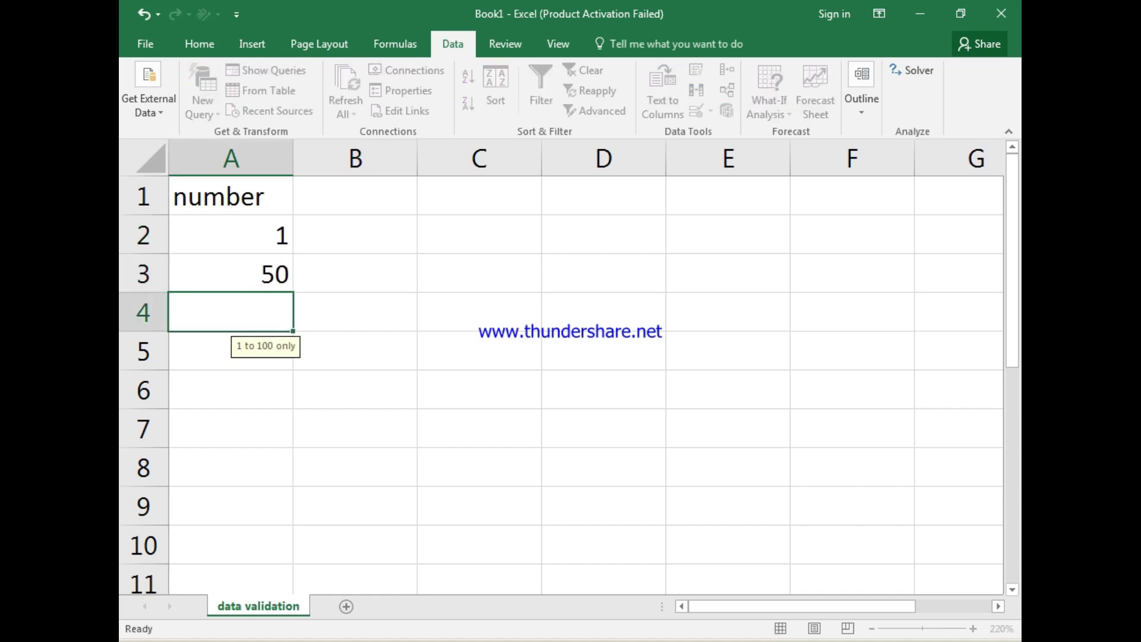
{"action": "type", "text": "60"}
{"action": "key", "text": "Return"}
{"action": "type", "text": "30"}
{"action": "key", "text": "Return"}
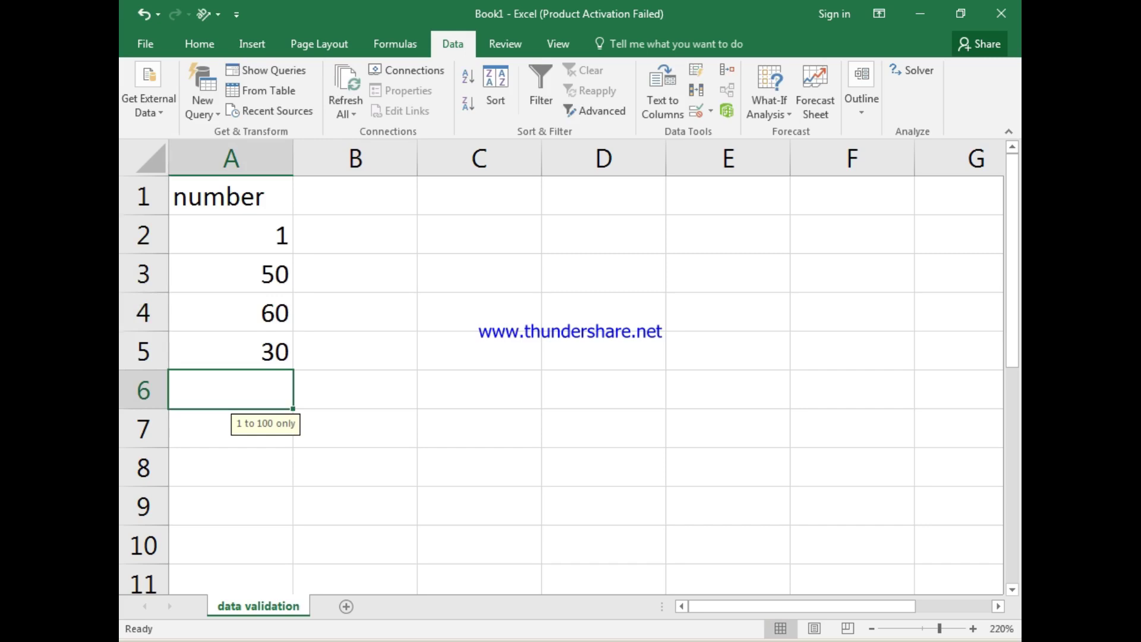
{"action": "type", "text": "100"}
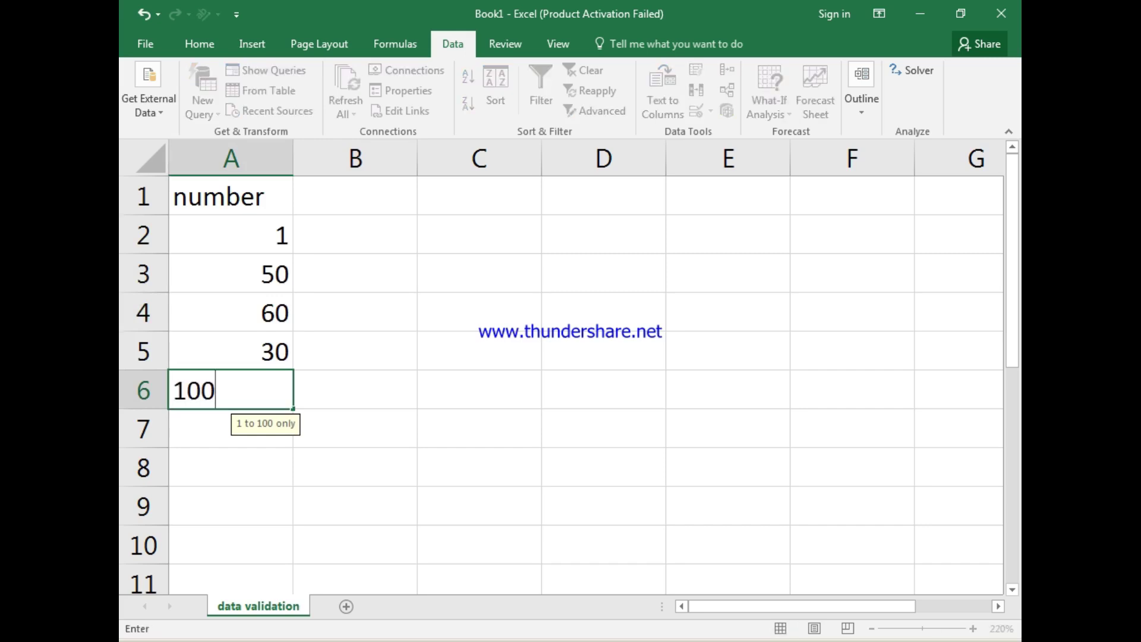
{"action": "key", "text": "Return"}
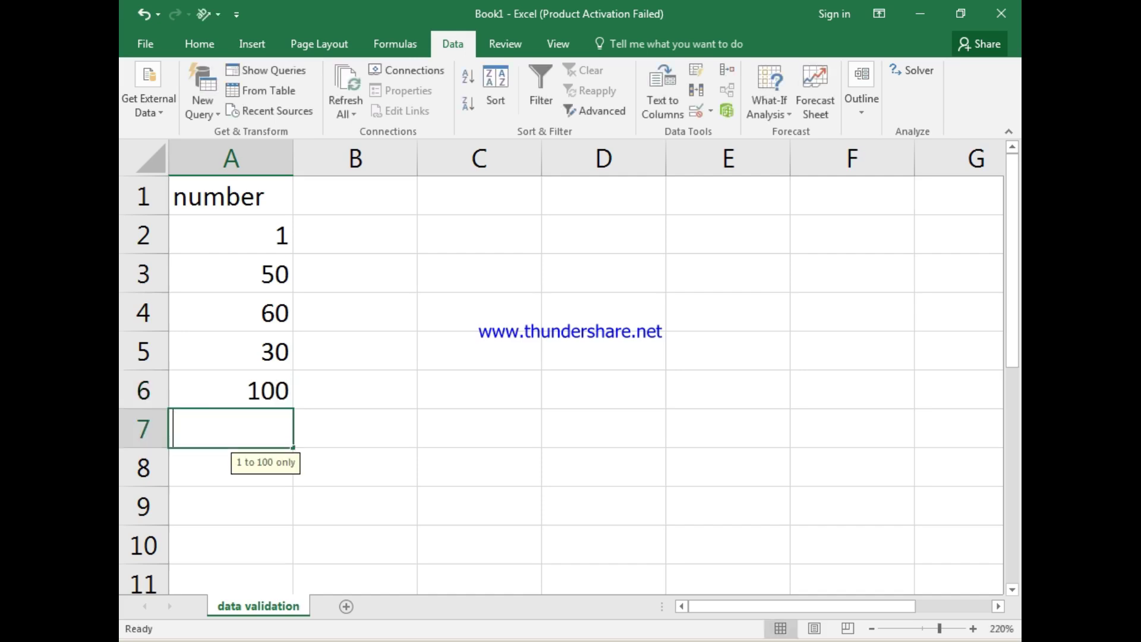
Try 120 in cell A7 to test the Stop alert, and retry the entry with 12
{"action": "type", "text": "120"}
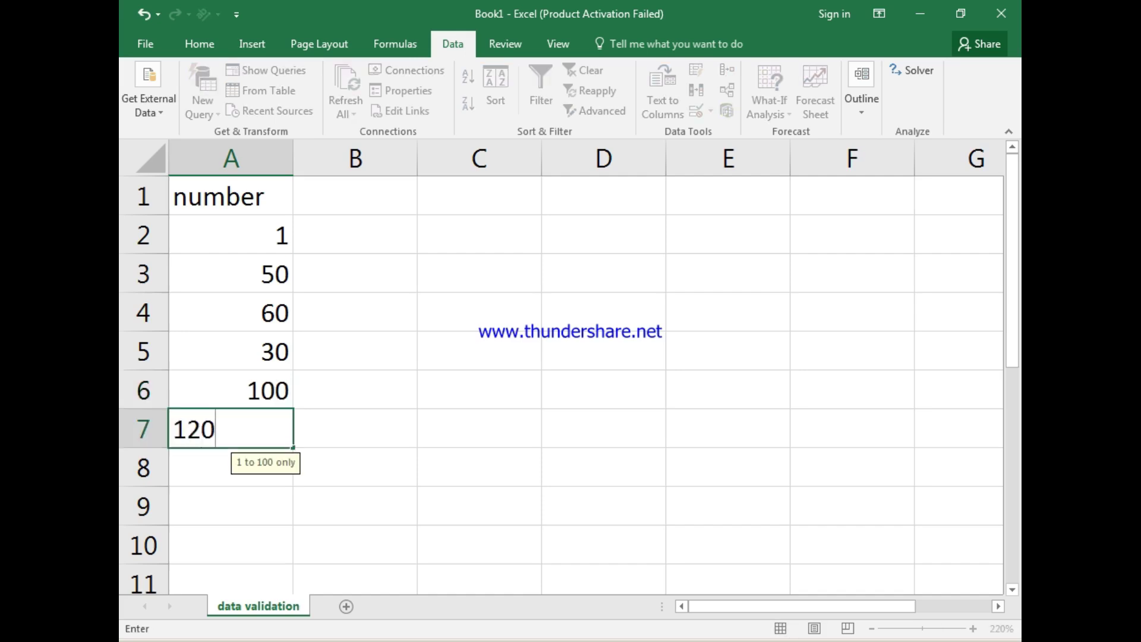
{"action": "key", "text": "Return"}
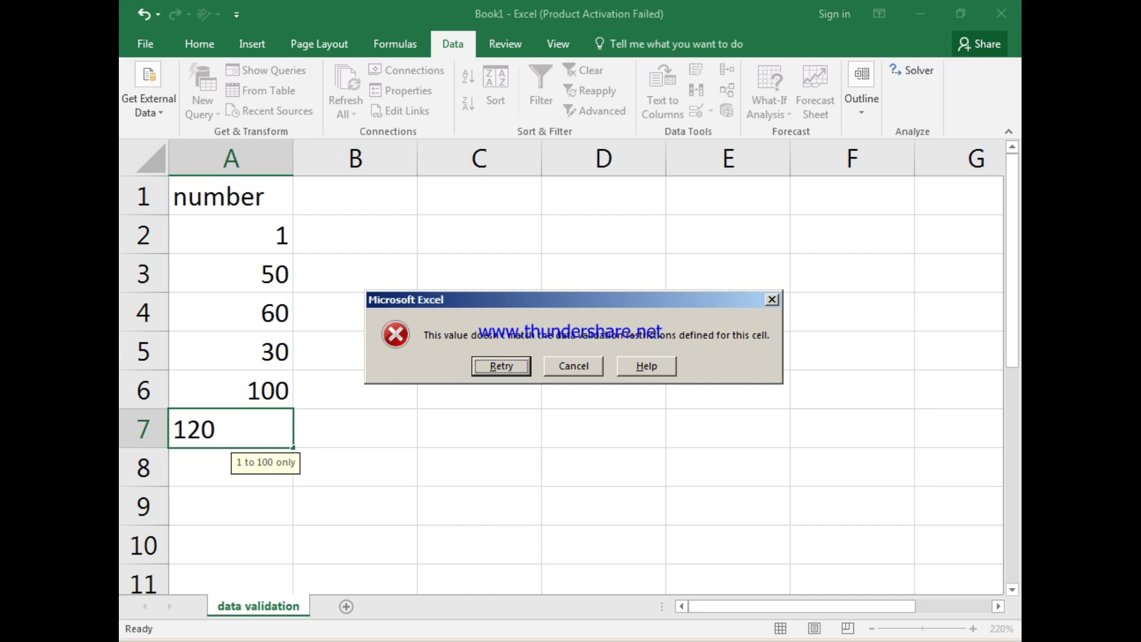
{"action": "key", "text": "Return"}
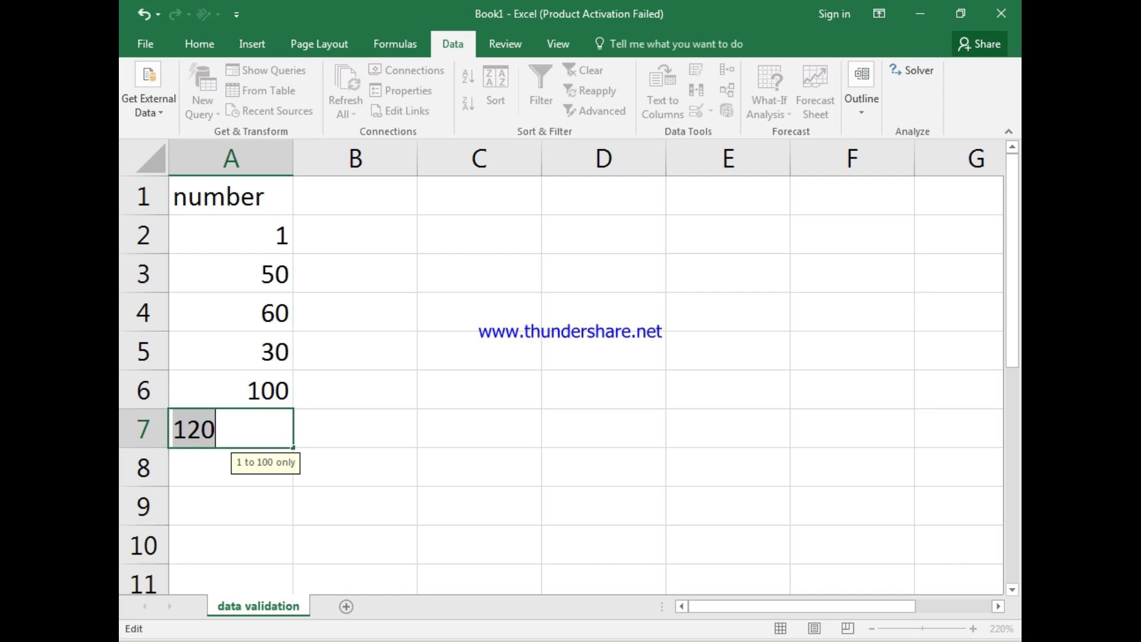
{"action": "type", "text": "12"}
{"action": "key", "text": "Return"}
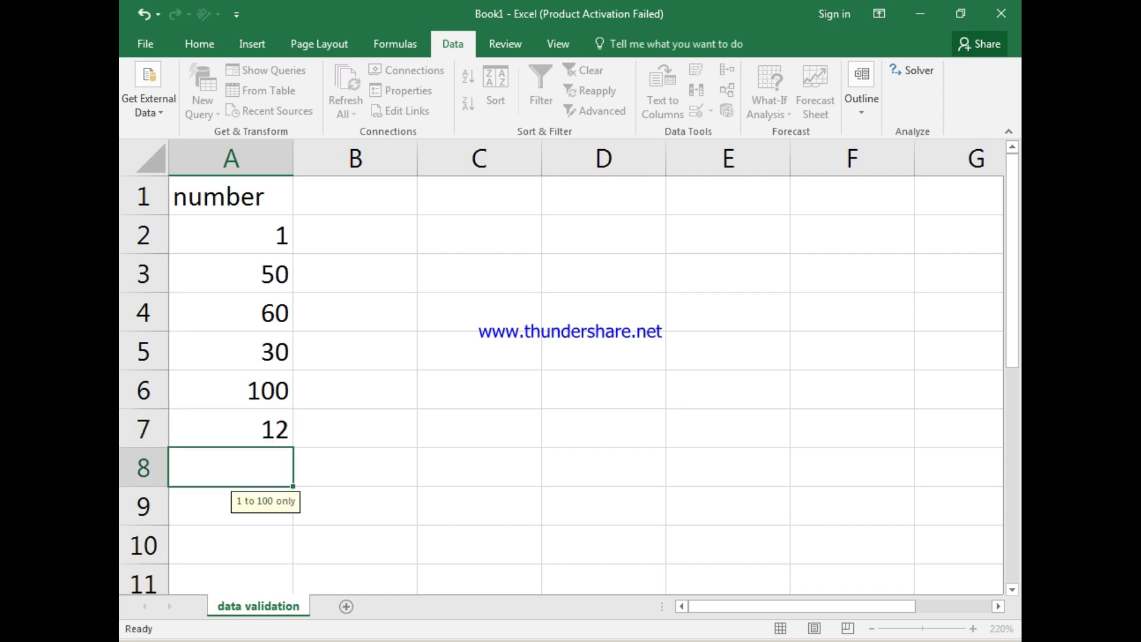
Try to enter the decimal value 99.99 in cell A8 and cancel the entry at the alert
{"action": "type", "text": "99.99"}
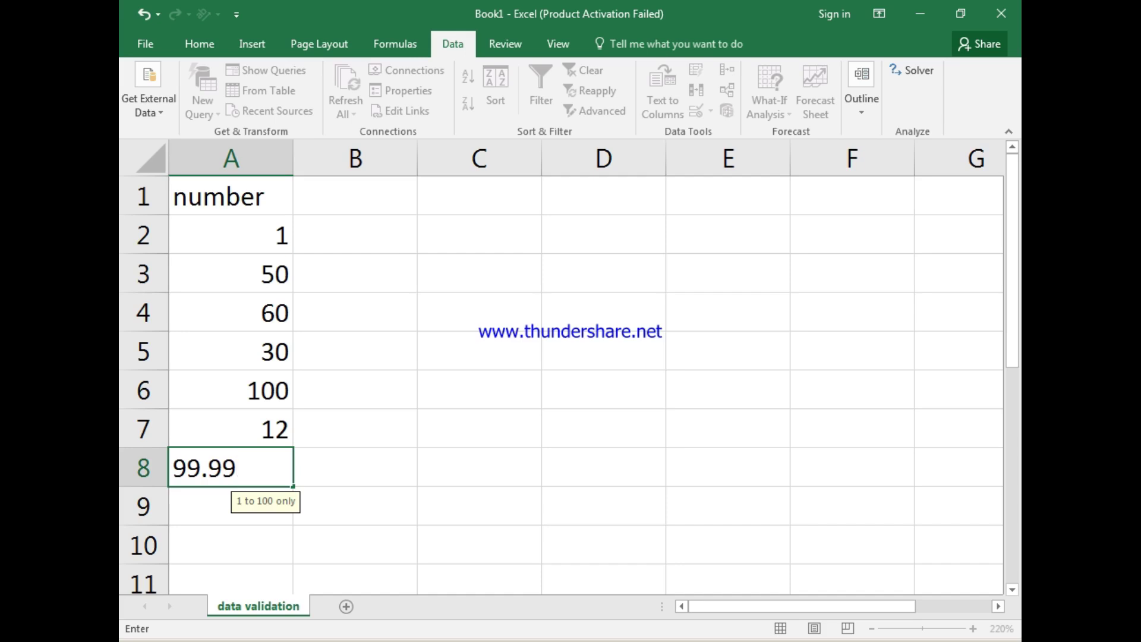
{"action": "key", "text": "Return"}
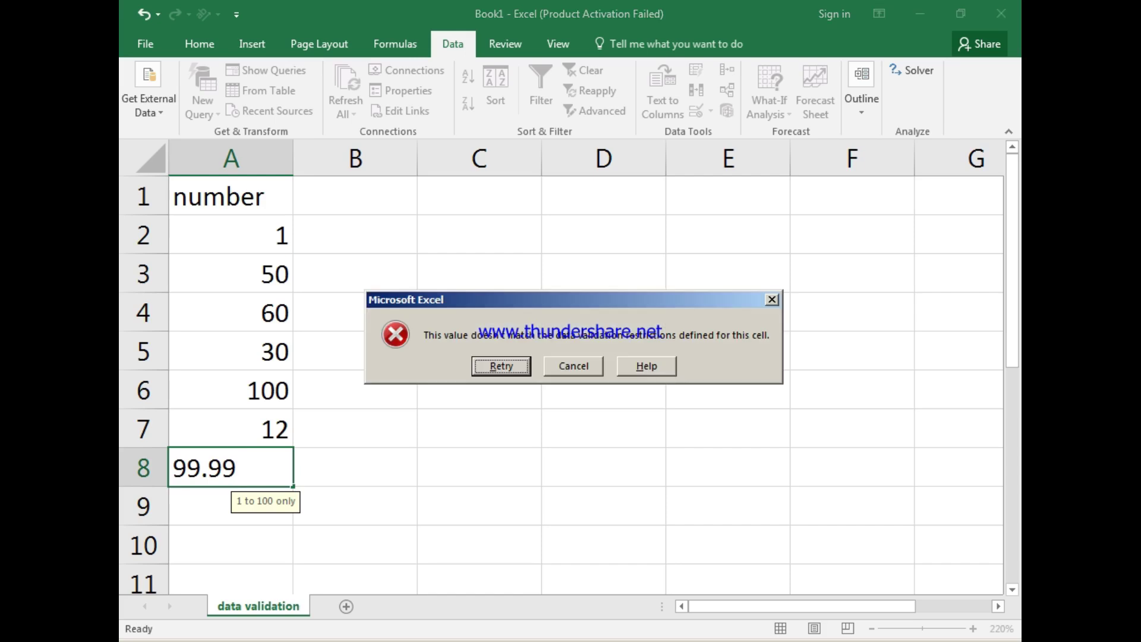
{"action": "key", "text": "Escape"}
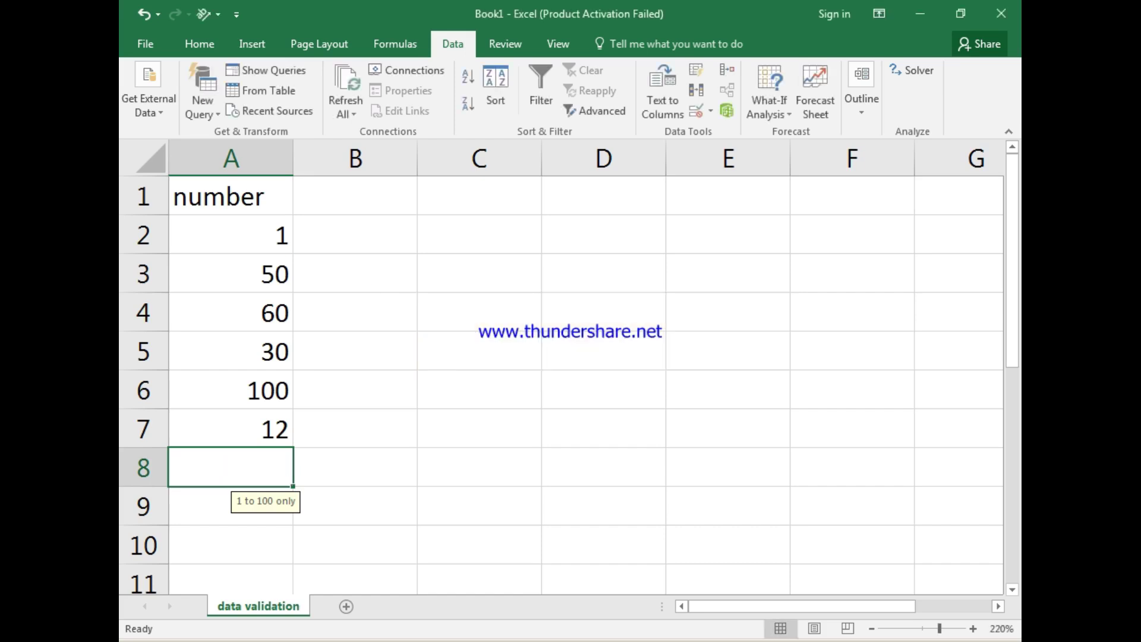
Enter the heading "decimal" in cell C1
{"action": "left_click", "coordinate": [479, 196]}
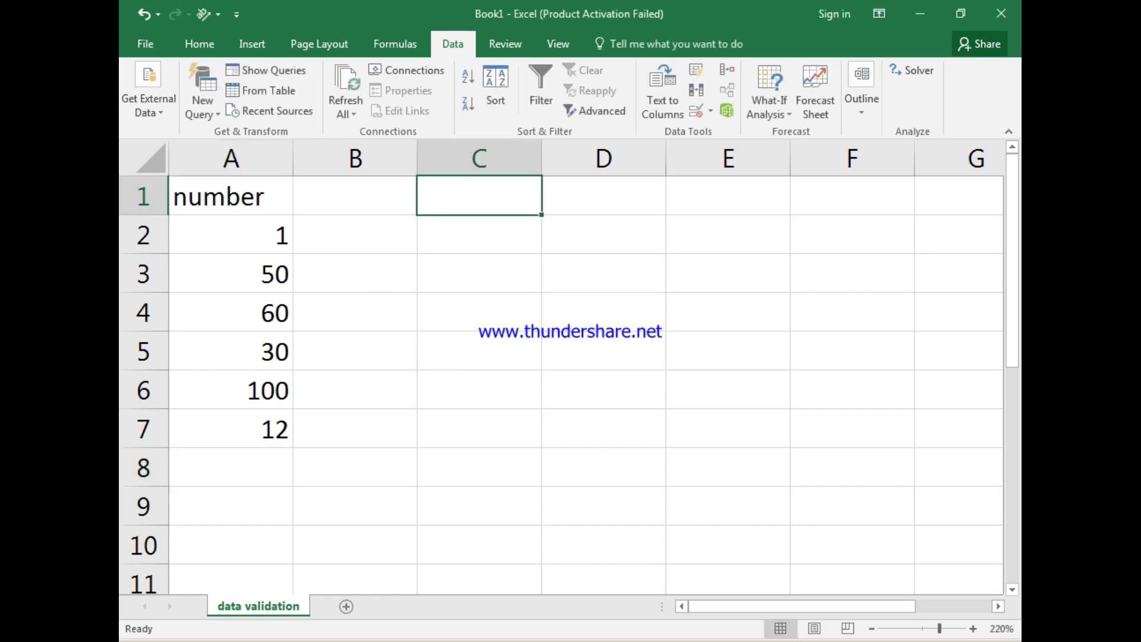
{"action": "type", "text": "decimal"}
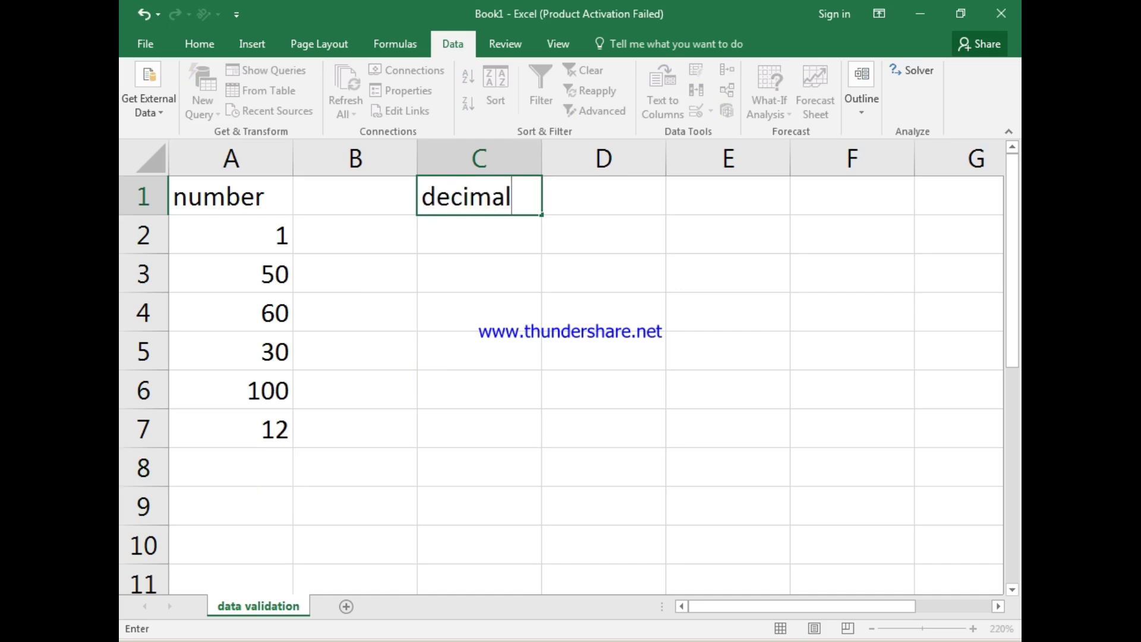
{"action": "key", "text": "Return"}
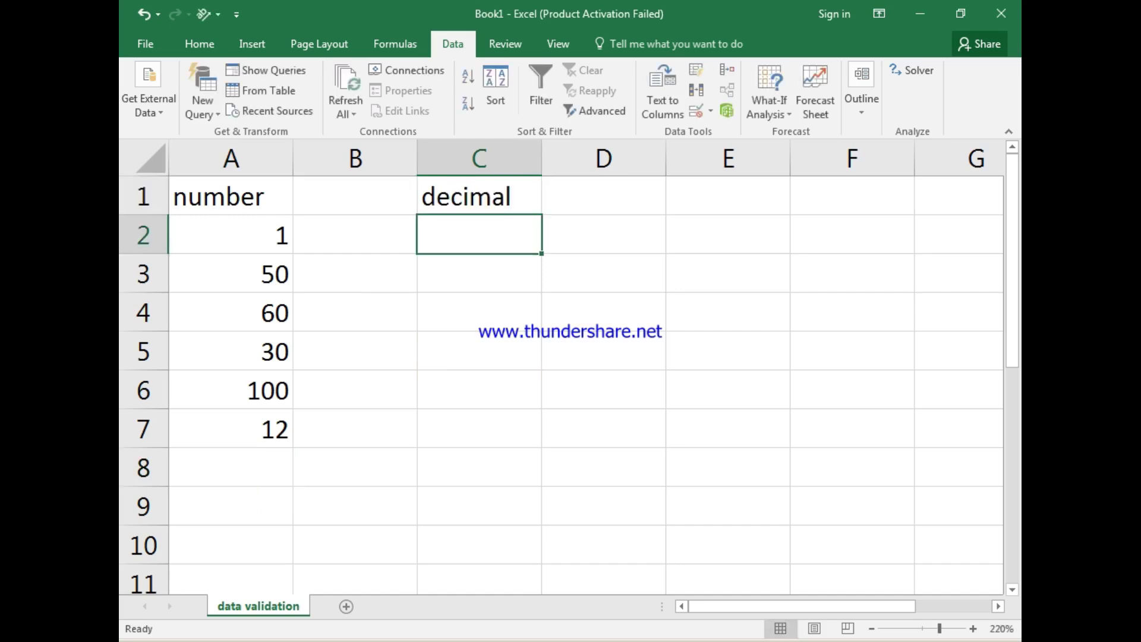
Start a data validation rule for cells C2:C10 that allows Decimal values
{"action": "key", "text": "shift+Down"}
{"action": "key", "text": "shift+Down"}
{"action": "key", "text": "shift+Down"}
{"action": "key", "text": "shift+Down"}
{"action": "key", "text": "shift+Down"}
{"action": "key", "text": "shift+Down"}
{"action": "key", "text": "shift+Down"}
{"action": "key", "text": "shift+Down"}
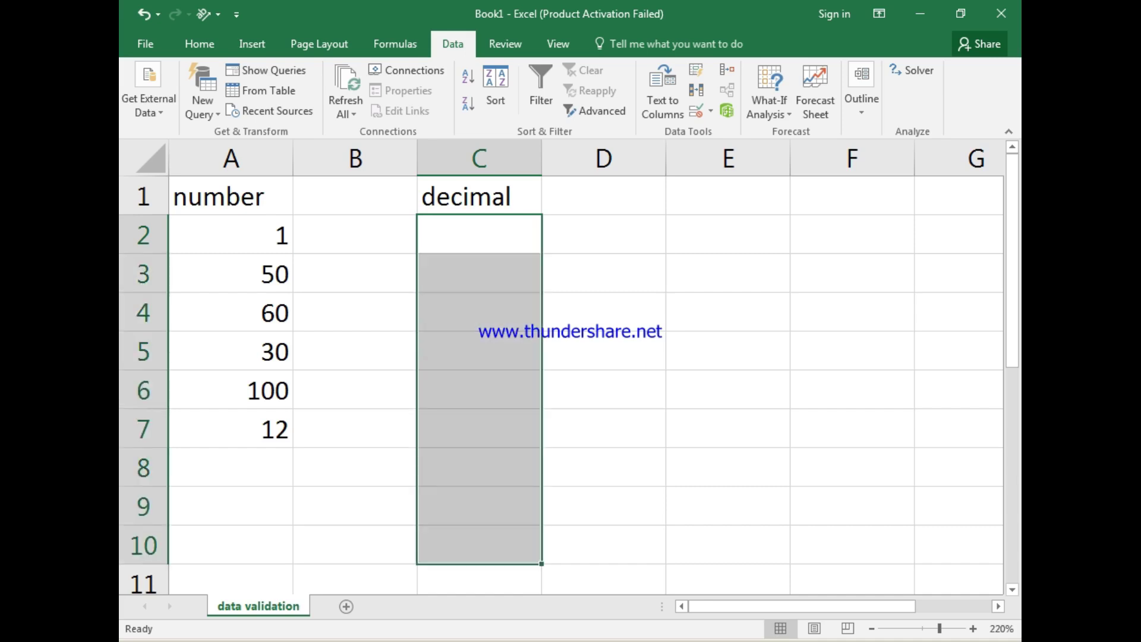
{"action": "left_click", "coordinate": [710, 111]}
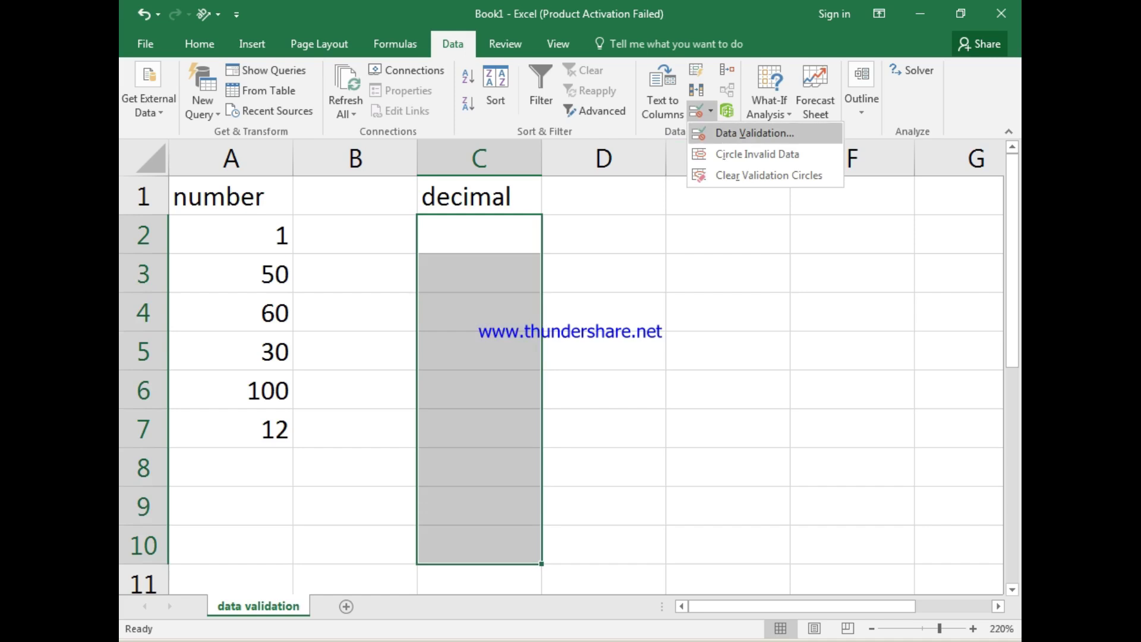
{"action": "left_click", "coordinate": [753, 133]}
{"action": "left_click", "coordinate": [387, 213]}
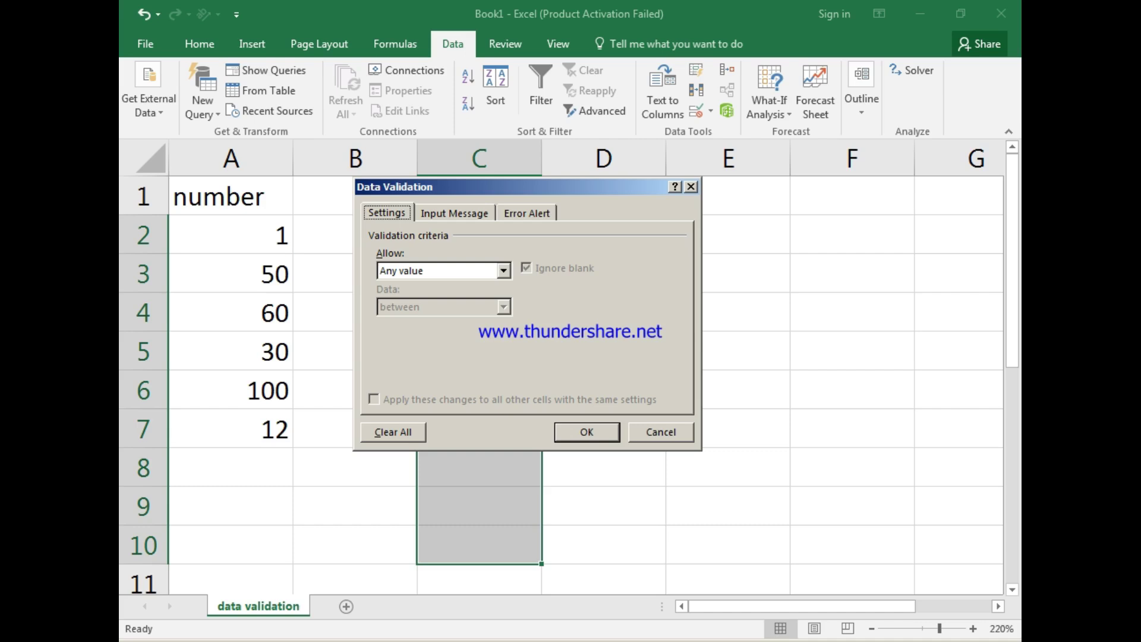
{"action": "left_click", "coordinate": [504, 271]}
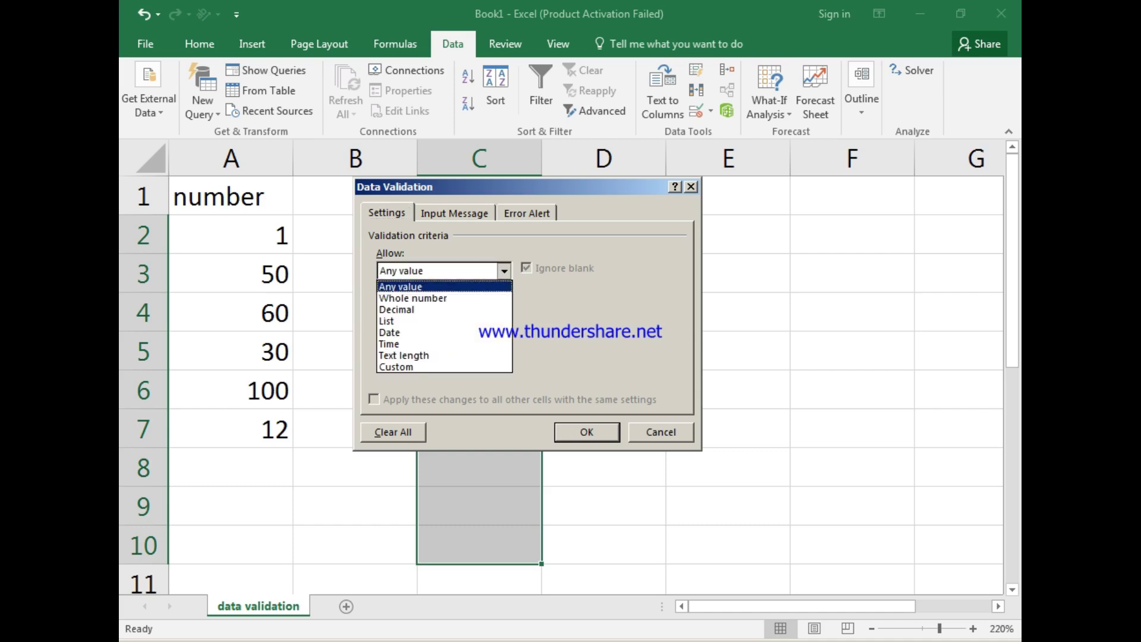
{"action": "left_click", "coordinate": [416, 309]}
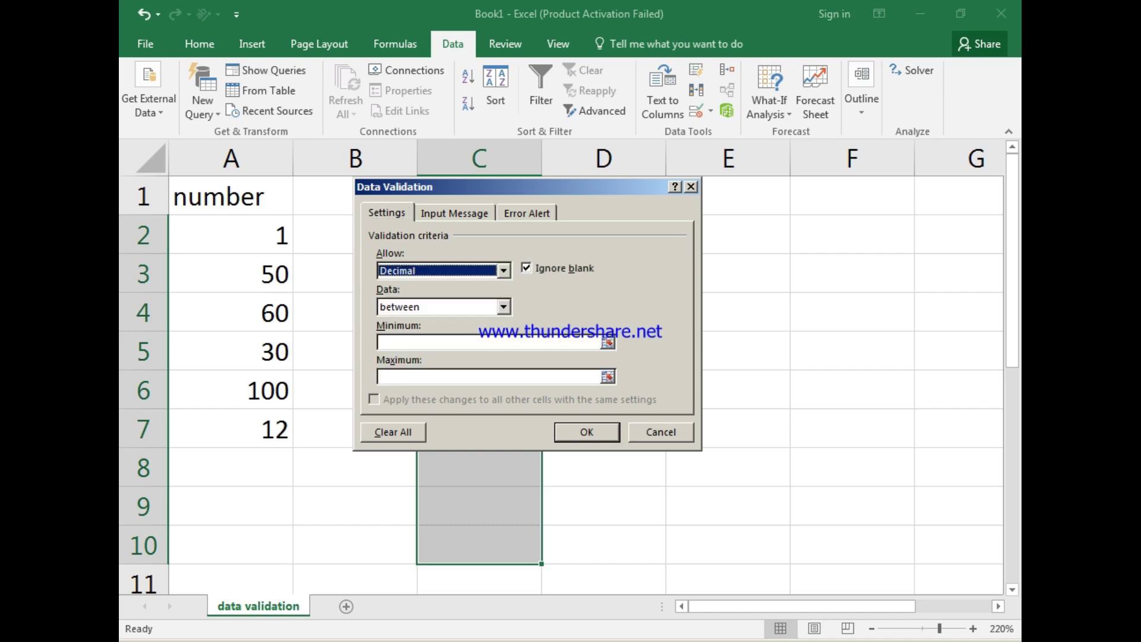
Set the decimal condition to between, with a minimum of 1 and a maximum of 20
{"action": "left_click", "coordinate": [504, 307]}
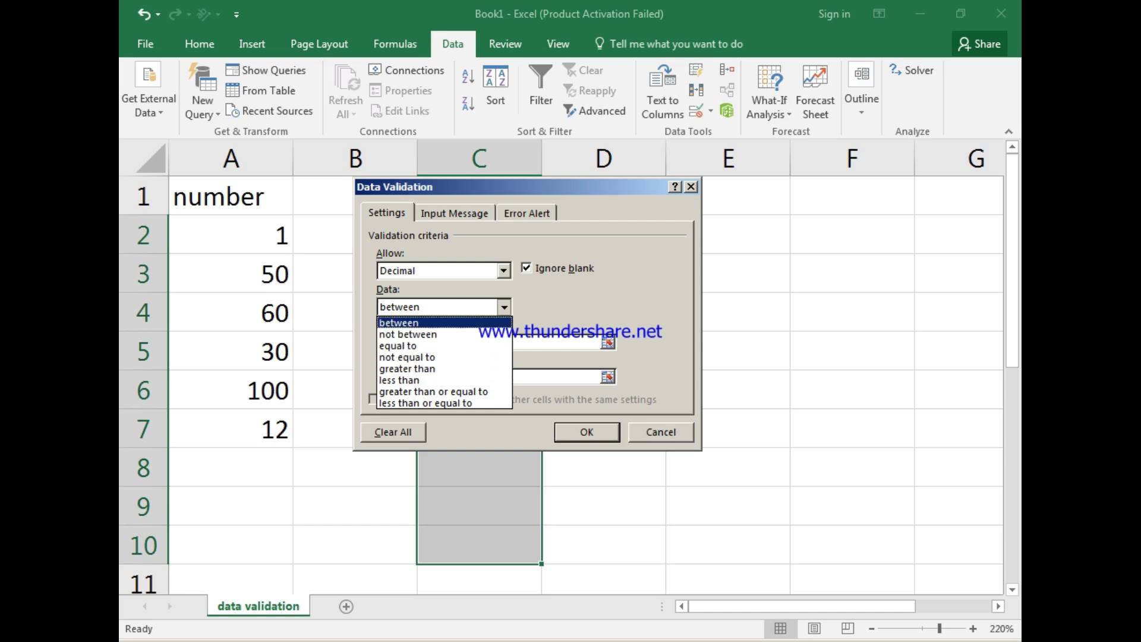
{"action": "key", "text": "Return"}
{"action": "key", "text": "Tab"}
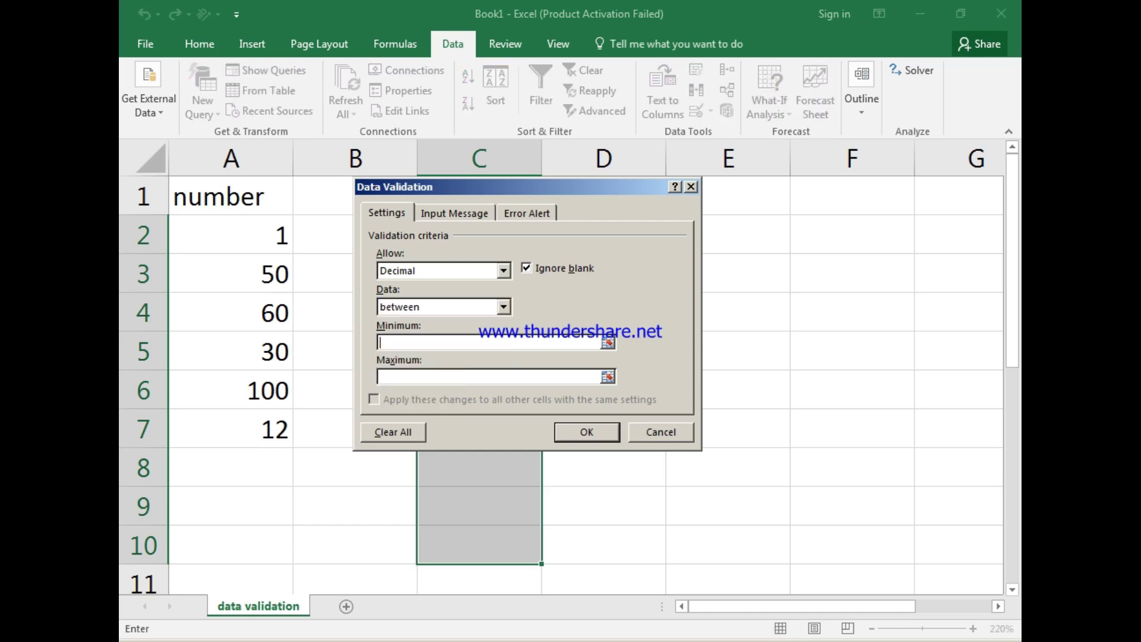
{"action": "type", "text": "1"}
{"action": "key", "text": "Tab"}
{"action": "type", "text": "20"}
Set the error alert style to Warning and apply the decimal validation rule
{"action": "left_click", "coordinate": [526, 212]}
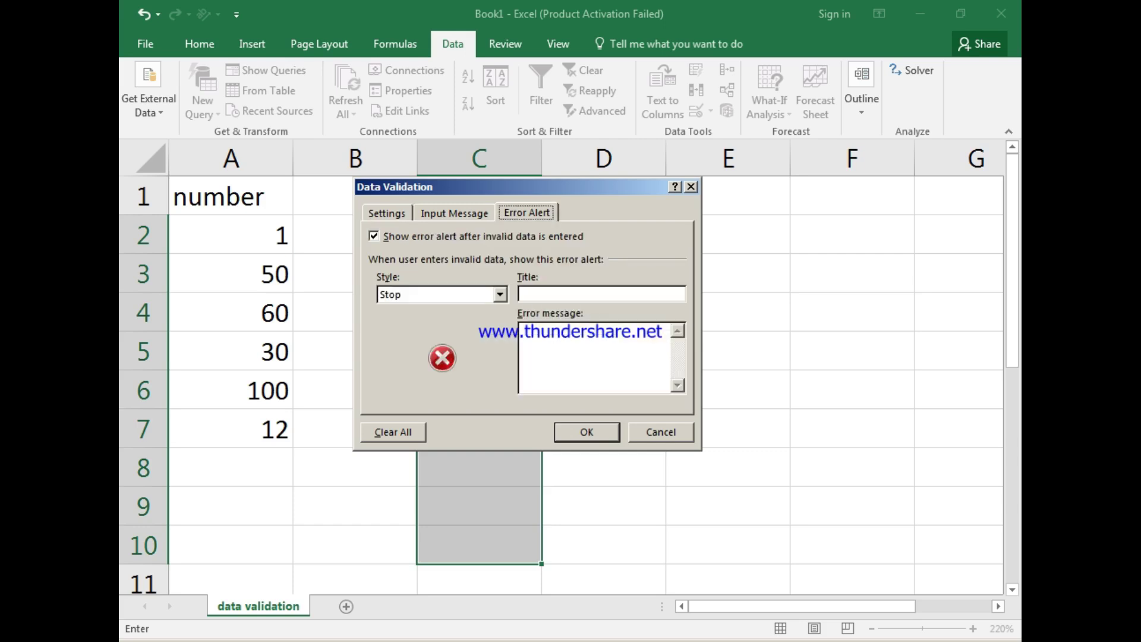
{"action": "left_click", "coordinate": [501, 295]}
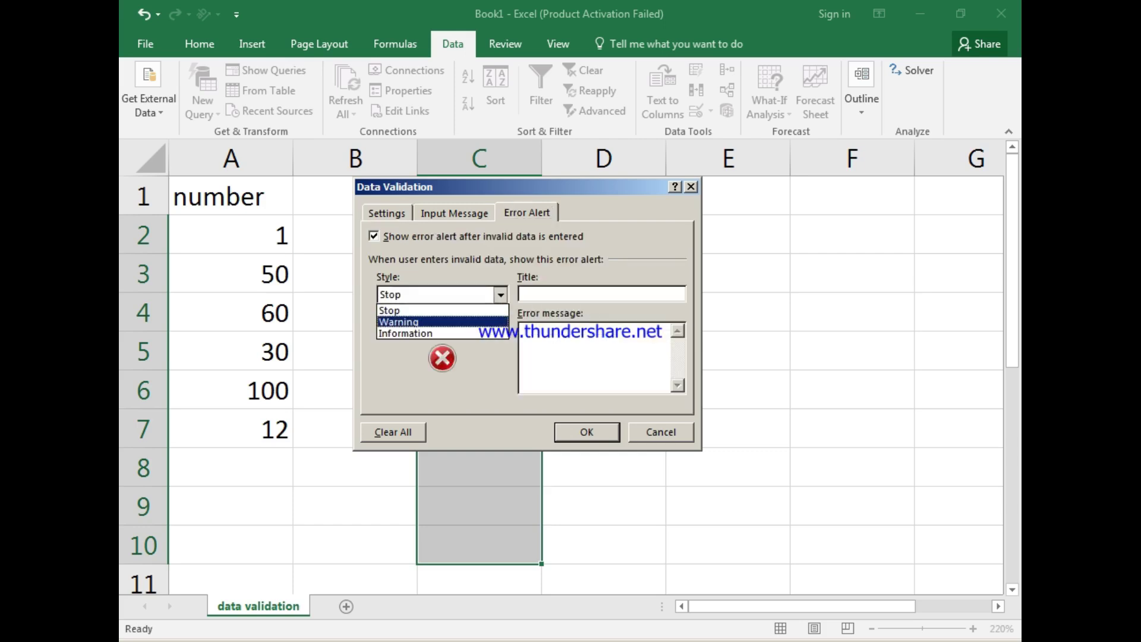
{"action": "left_click", "coordinate": [442, 322]}
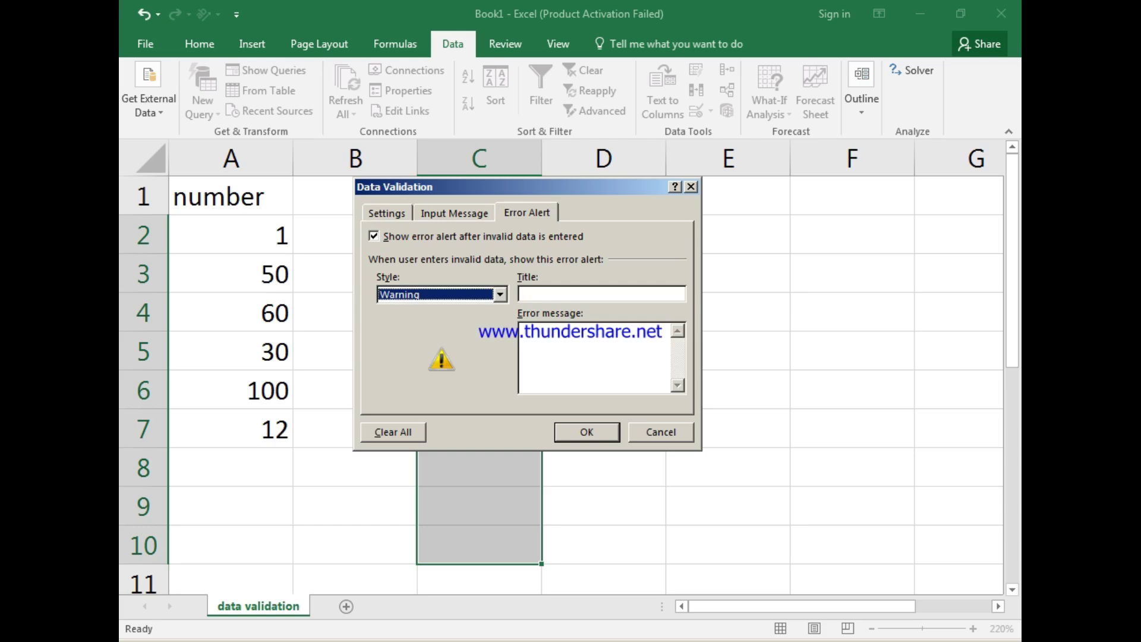
{"action": "key", "text": "Return"}
Enter 1, 20 and 5 in cells C2 to C4 under the "decimal" heading
{"action": "left_click", "coordinate": [479, 234]}
{"action": "type", "text": "1"}
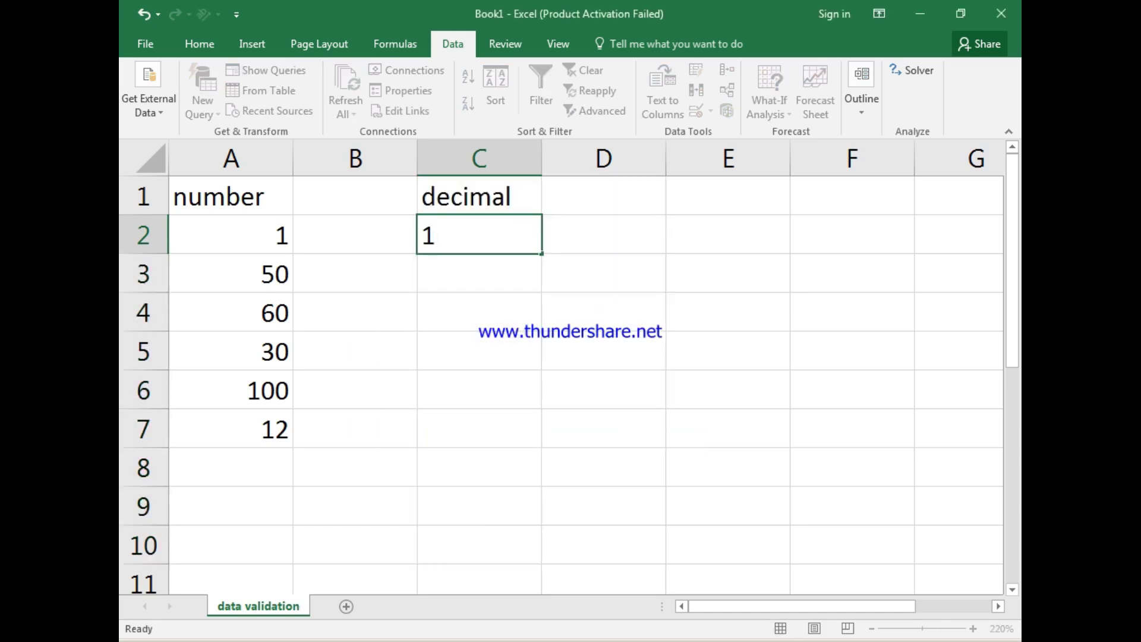
{"action": "key", "text": "Return"}
{"action": "type", "text": "20"}
{"action": "key", "text": "Return"}
{"action": "type", "text": "5"}
{"action": "key", "text": "Return"}
Enter the out-of-range value 50 in cell C5 and choose to continue past the warning
{"action": "type", "text": "50"}
{"action": "key", "text": "Return"}
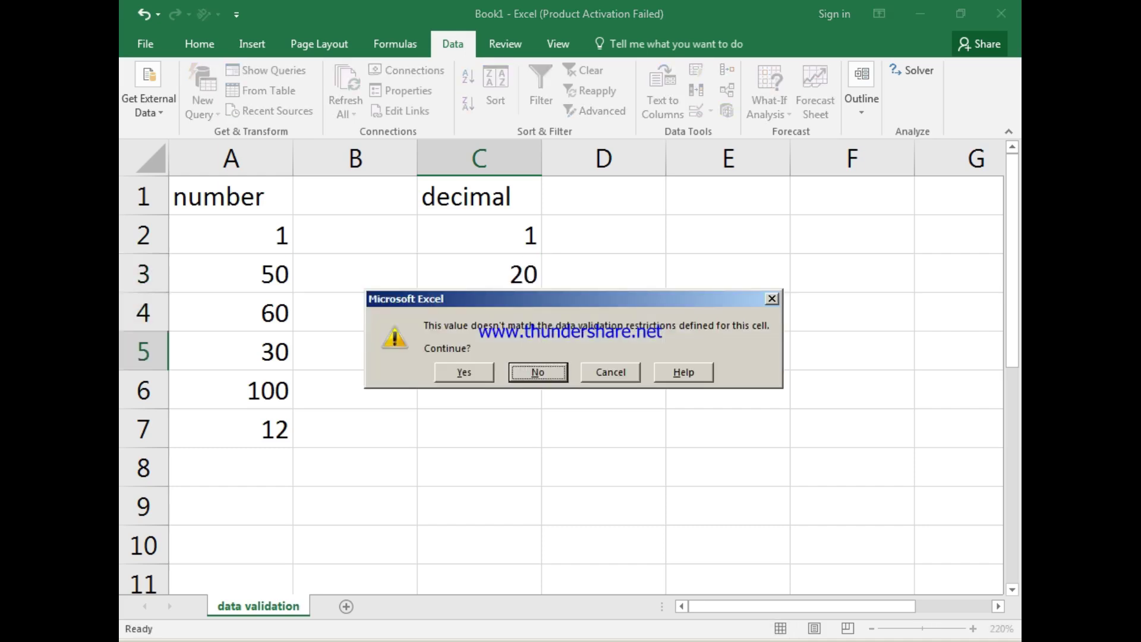
{"action": "left_click_drag", "start_coordinate": [573, 299], "coordinate": [566, 445]}
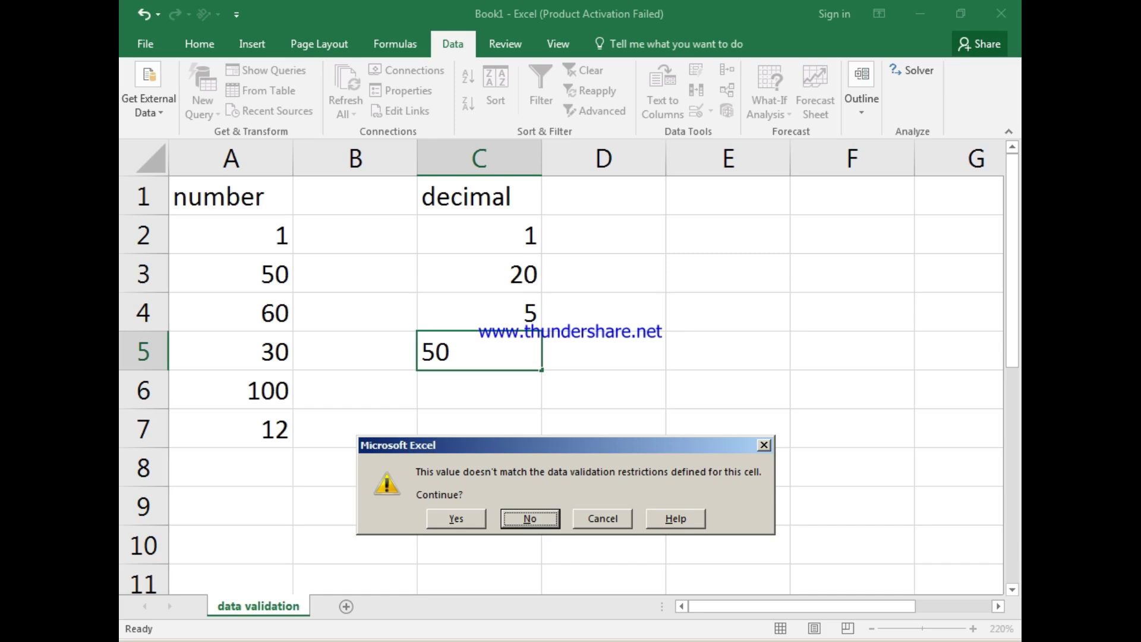
{"action": "key", "text": "y"}
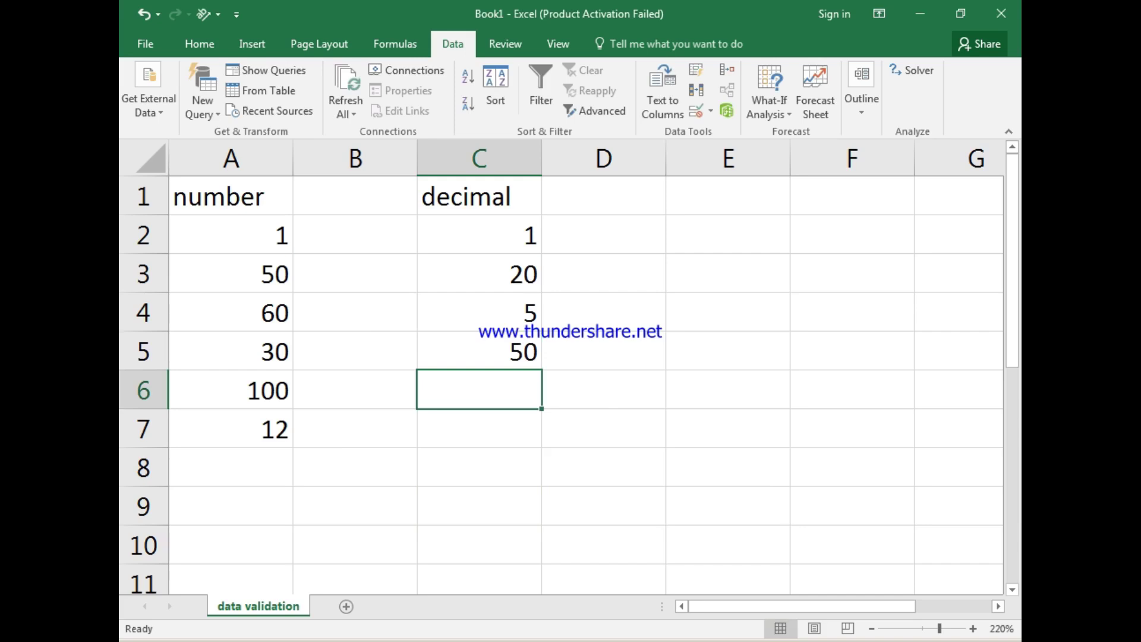
Try to replace the value in cell A5 with 65.65 and cancel the entry at the alert
{"action": "left_click", "coordinate": [230, 351]}
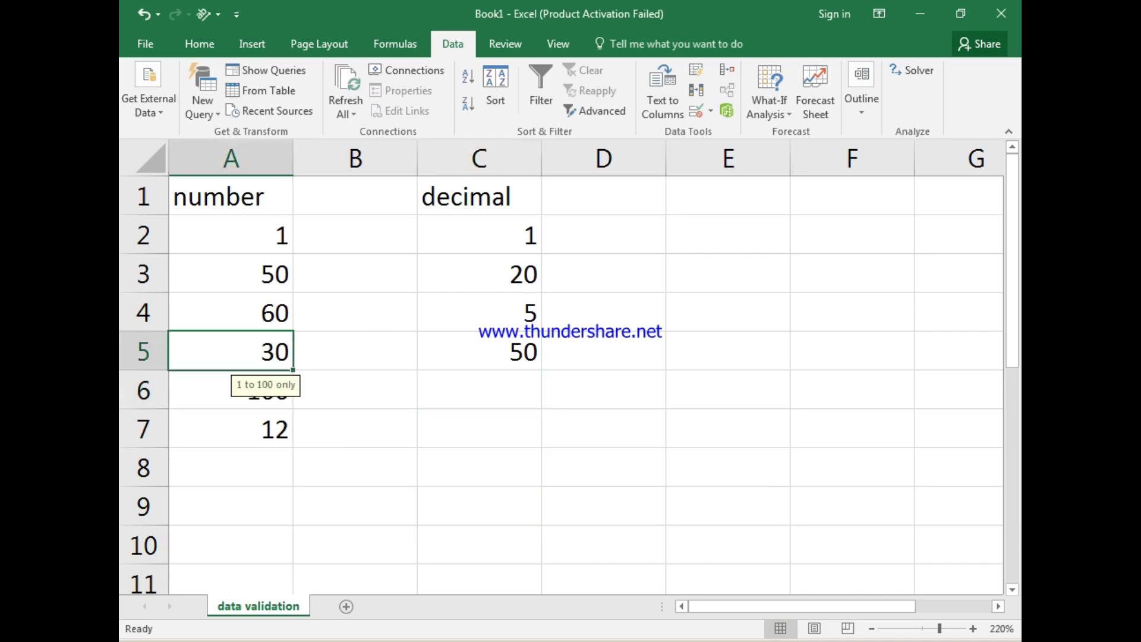
{"action": "type", "text": "65.65"}
{"action": "key", "text": "Return"}
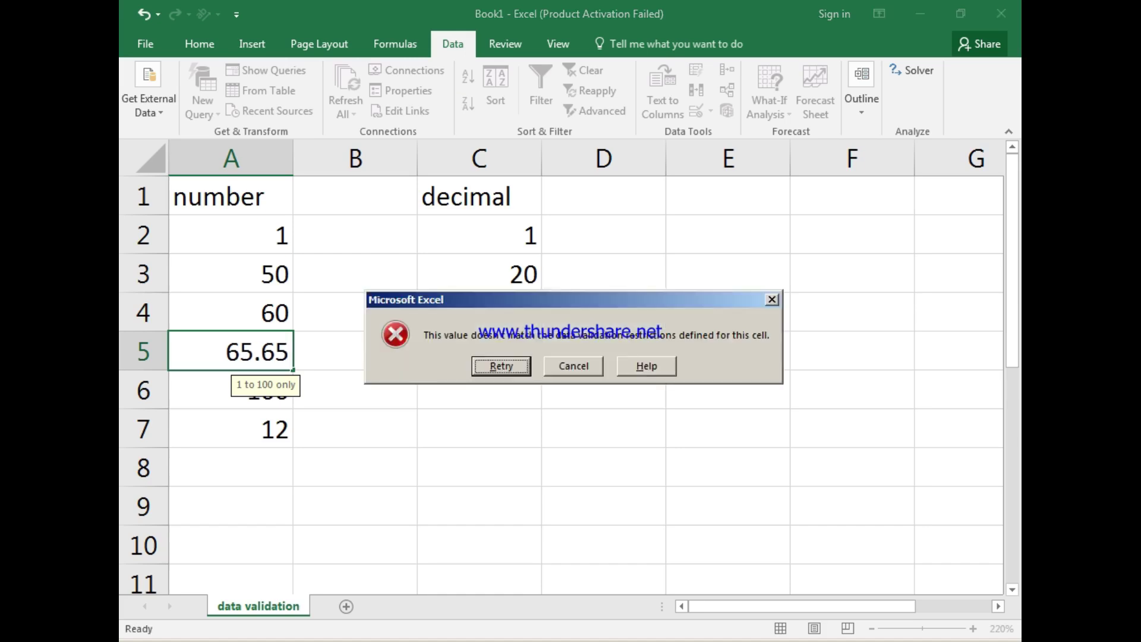
{"action": "key", "text": "Escape"}
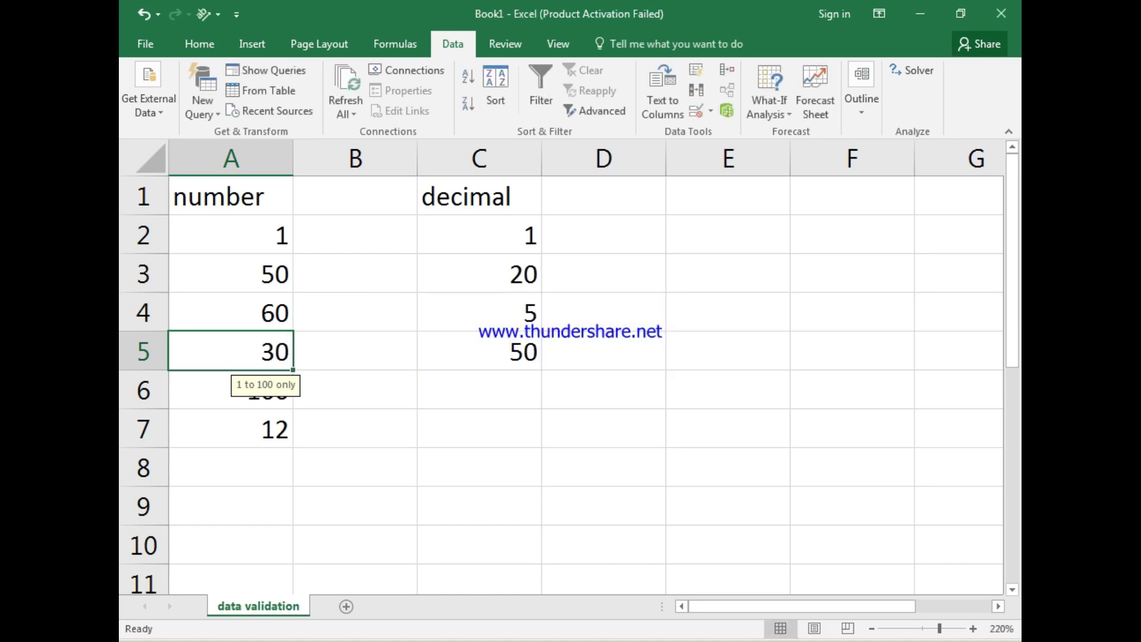
Enter the out-of-range value 99 in cell C6, accept it despite the warning, and return to cell C5
{"action": "left_click", "coordinate": [479, 390]}
{"action": "type", "text": "99"}
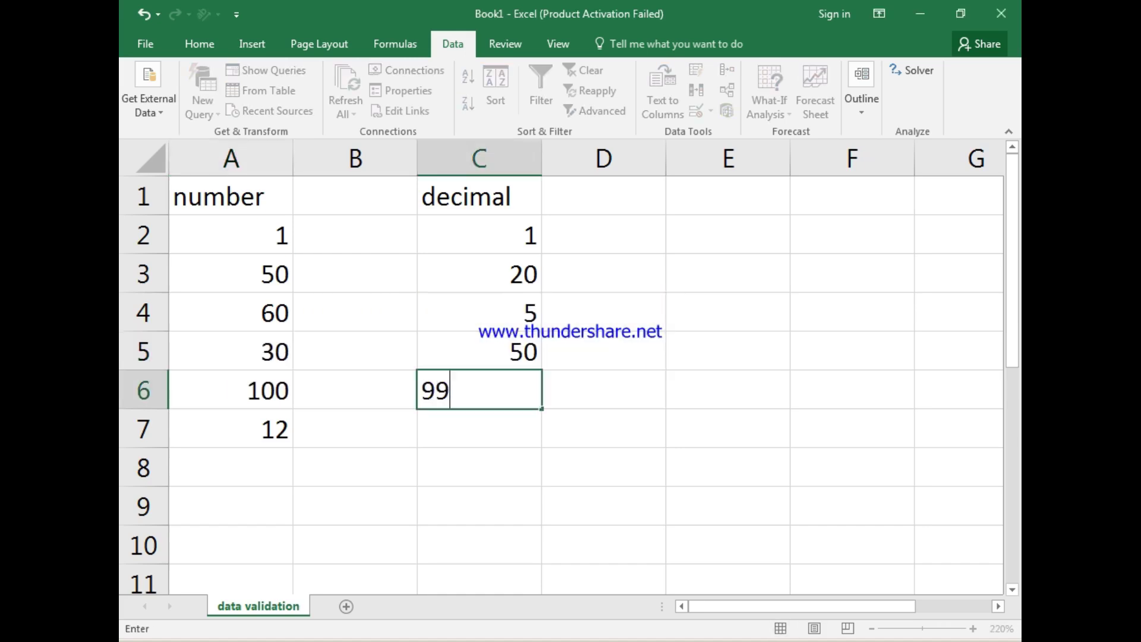
{"action": "key", "text": "Return"}
{"action": "key", "text": "Left"}
{"action": "key", "text": "Return"}
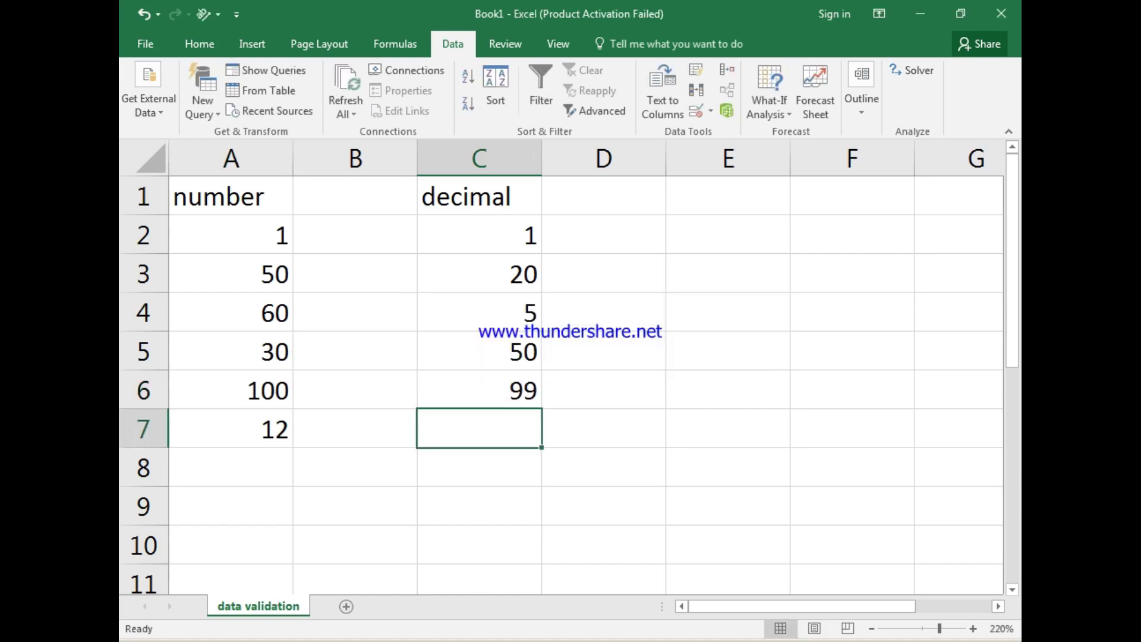
{"action": "key", "text": "Up"}
{"action": "key", "text": "Up"}
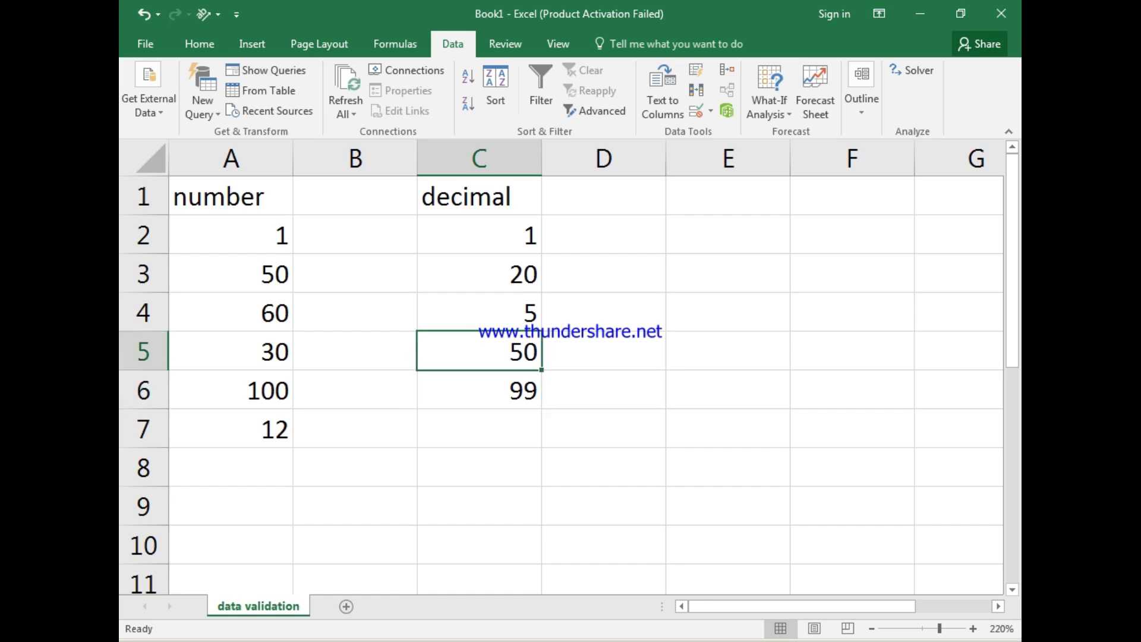
Enter 5, 9, 12 and 12.55 in cells C5 to C8 under the "decimal" heading
{"action": "type", "text": "5"}
{"action": "key", "text": "Return"}
{"action": "type", "text": "9"}
{"action": "key", "text": "Return"}
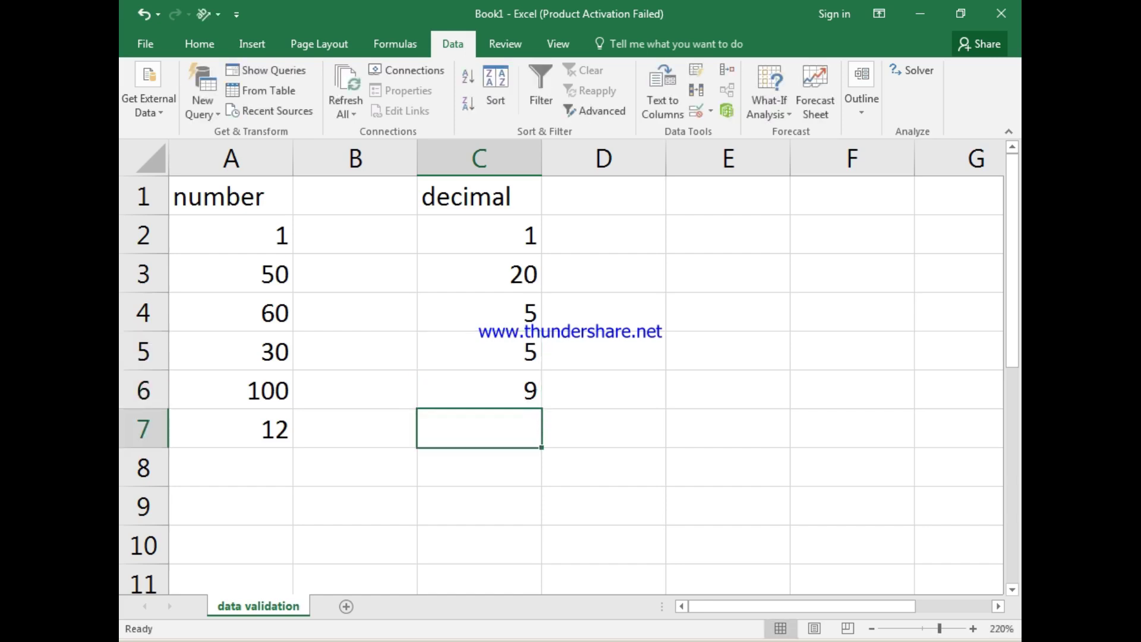
{"action": "type", "text": "12"}
{"action": "key", "text": "Return"}
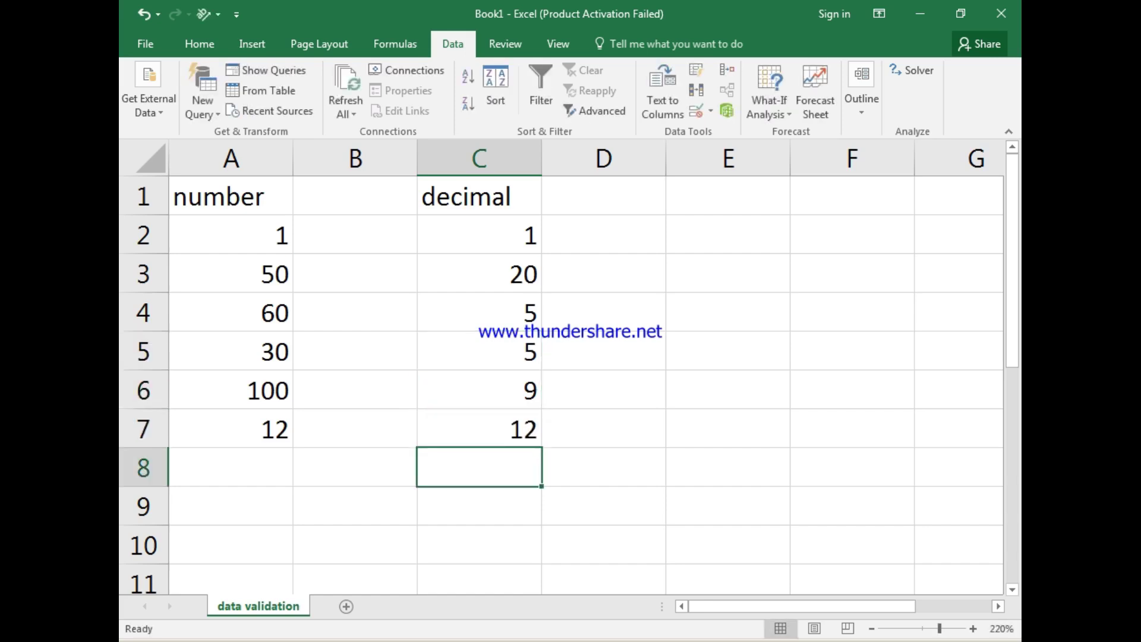
{"action": "type", "text": "12.55"}
{"action": "key", "text": "Return"}
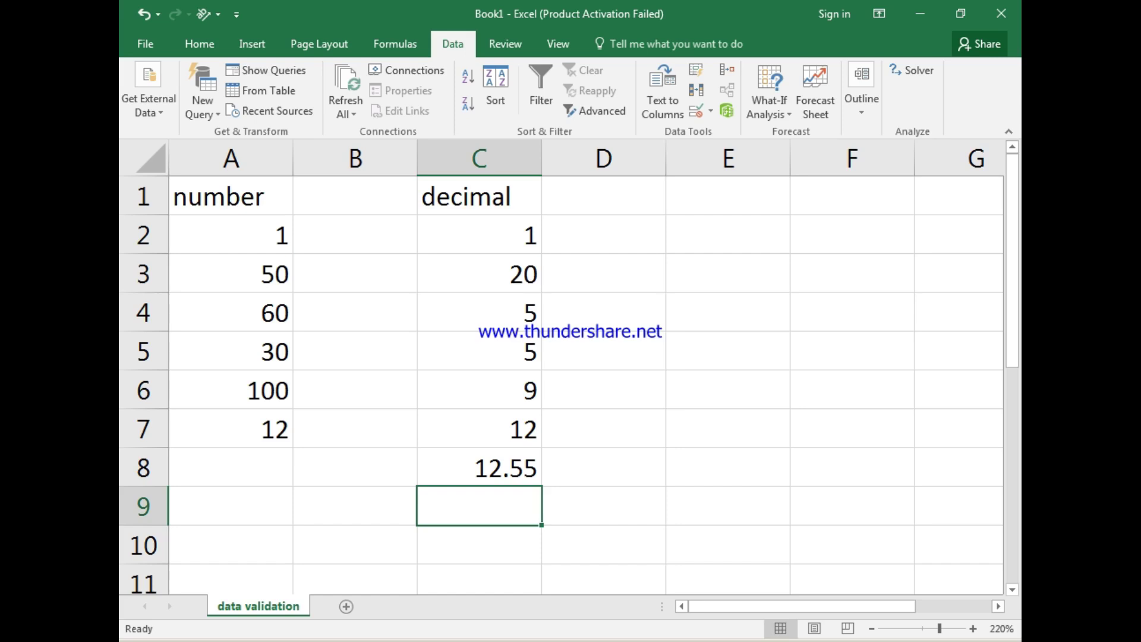
Enter the heading "date" in cell E1
{"action": "left_click", "coordinate": [728, 196]}
{"action": "type", "text": "date"}
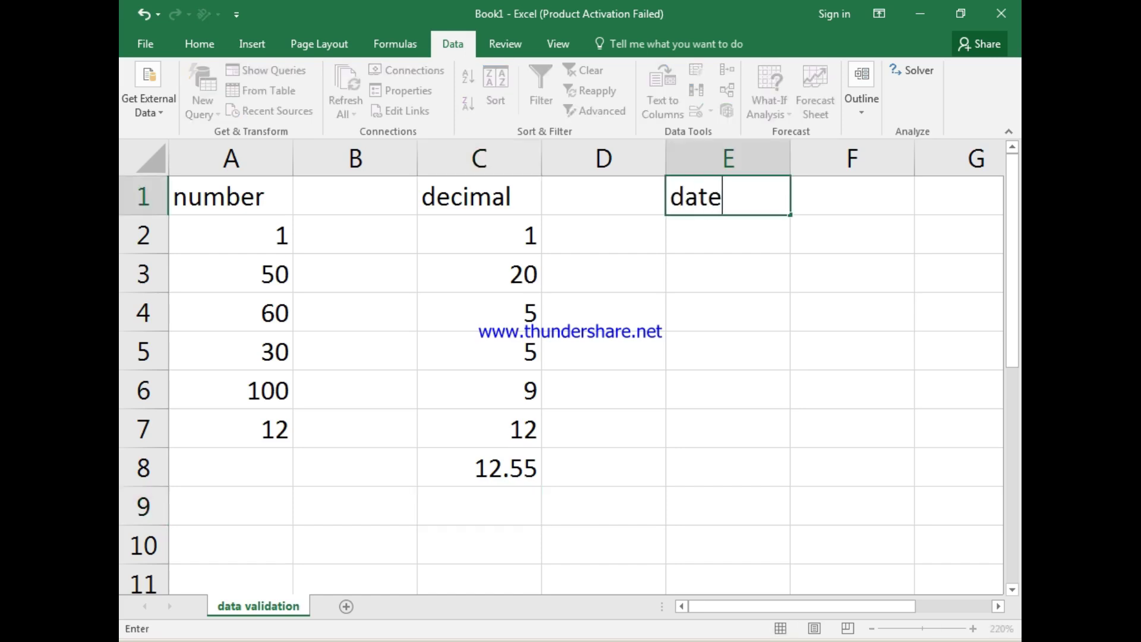
{"action": "key", "text": "Return"}
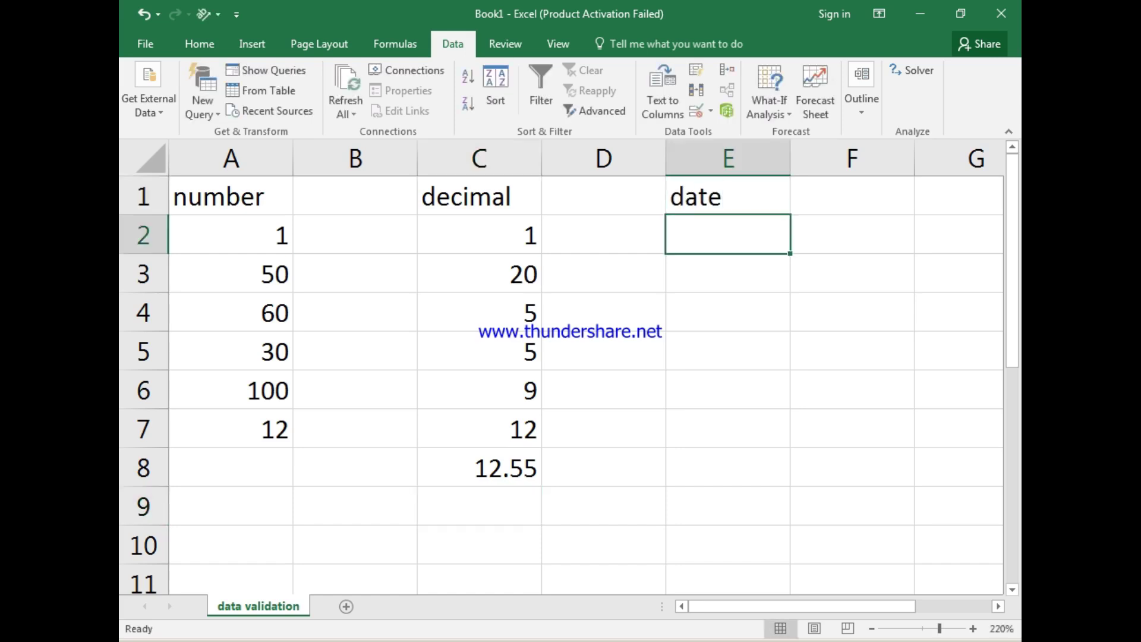
Start a data validation rule for cells E2 to E10 that allows only Date values
{"action": "key", "text": "shift+Down"}
{"action": "key", "text": "shift+Down"}
{"action": "key", "text": "shift+Down"}
{"action": "key", "text": "shift+Down"}
{"action": "key", "text": "shift+Down"}
{"action": "key", "text": "shift+Down"}
{"action": "key", "text": "shift+Down"}
{"action": "key", "text": "shift+Down"}
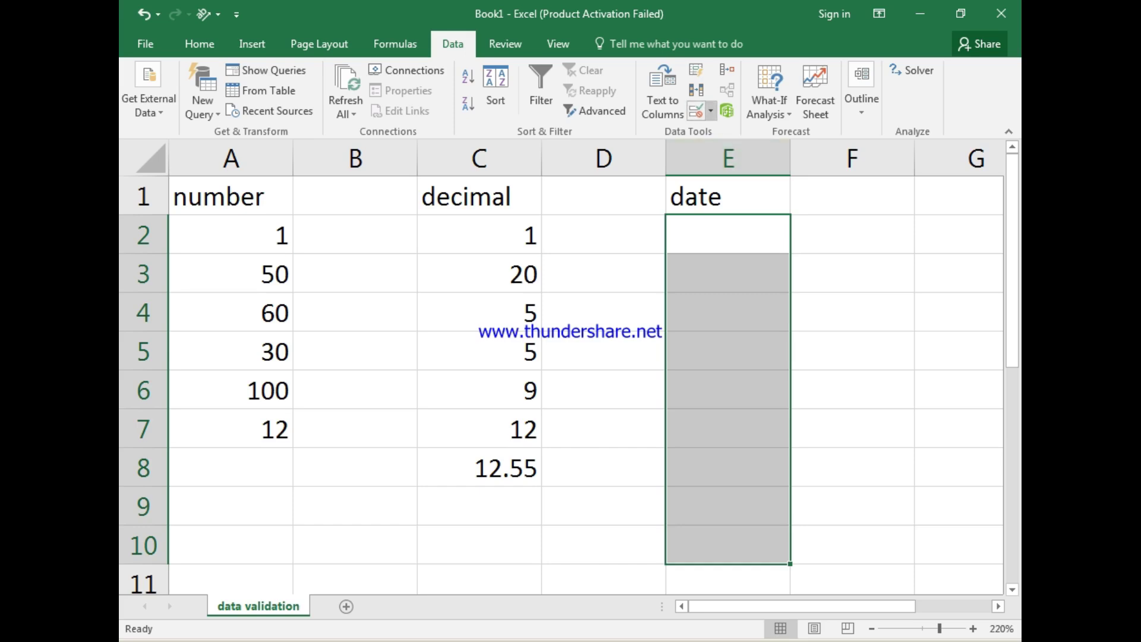
{"action": "left_click", "coordinate": [710, 110]}
{"action": "left_click", "coordinate": [754, 133]}
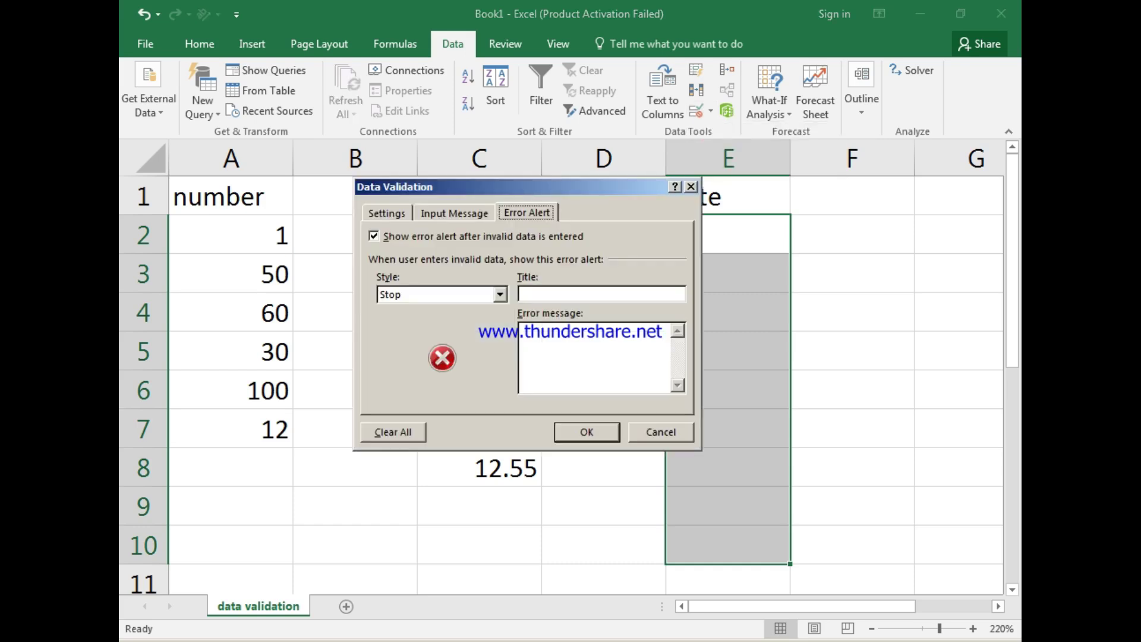
{"action": "left_click_drag", "start_coordinate": [528, 187], "coordinate": [404, 229]}
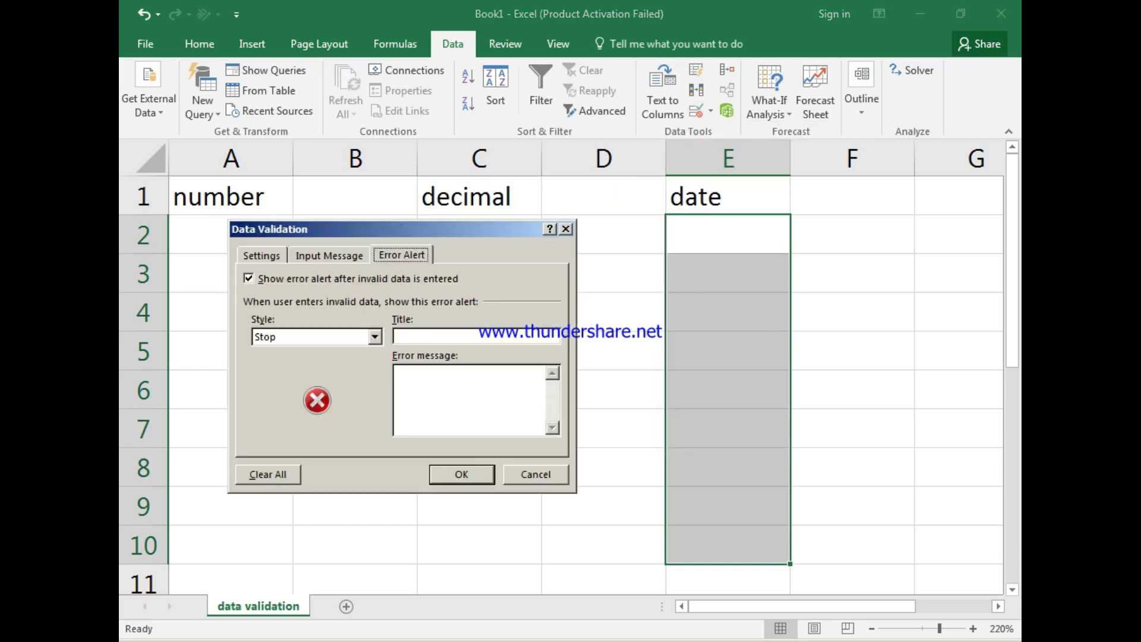
{"action": "left_click", "coordinate": [262, 255]}
{"action": "left_click", "coordinate": [379, 313]}
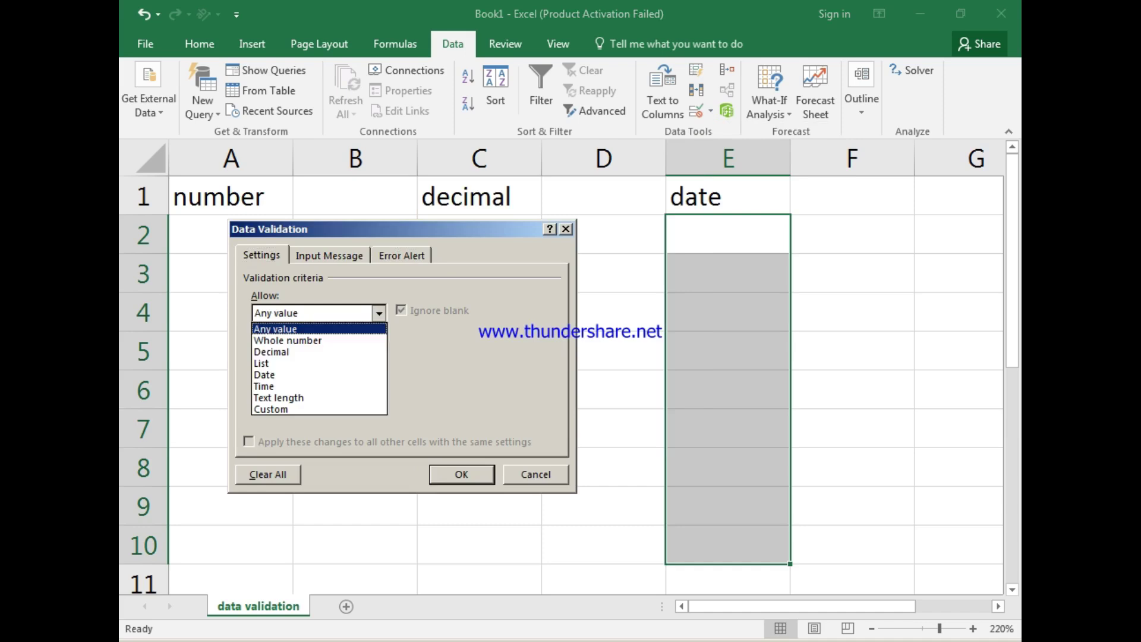
{"action": "key", "text": "Down"}
{"action": "key", "text": "Down"}
{"action": "key", "text": "Down"}
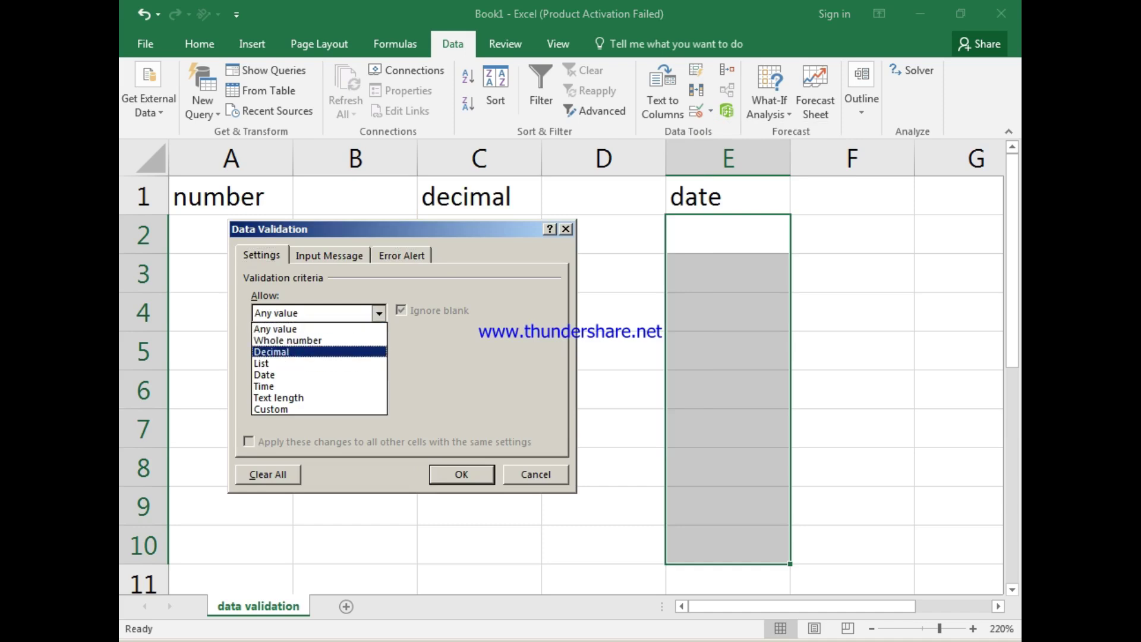
{"action": "key", "text": "Down"}
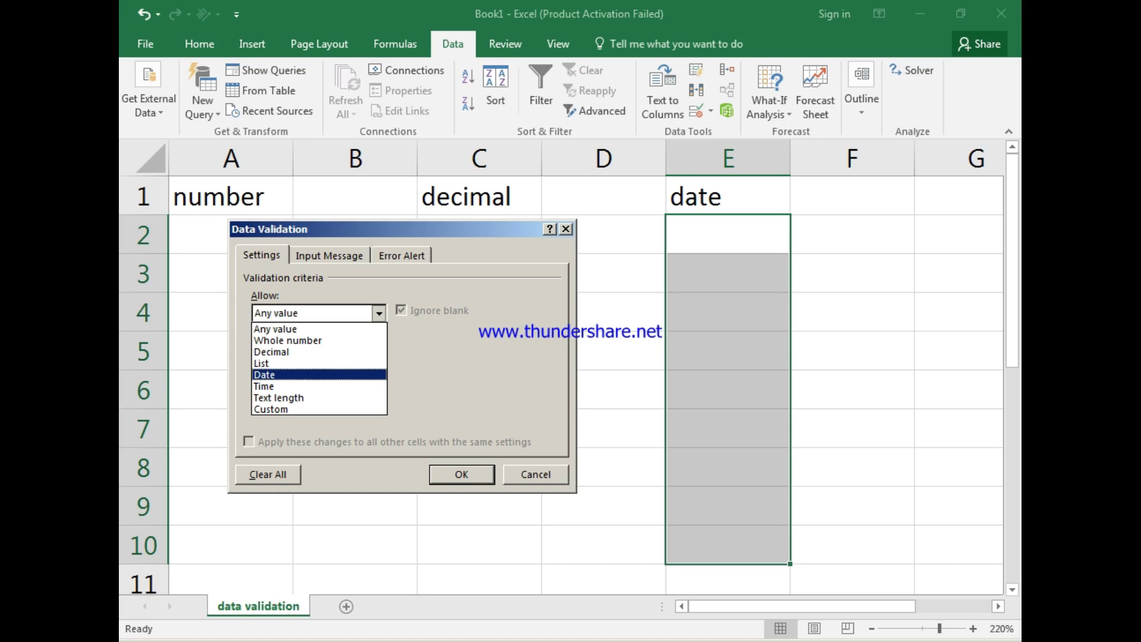
{"action": "key", "text": "Return"}
Set the date rule's condition to greater than or equal to, with start date 03/06/2024, and apply it
{"action": "key", "text": "Tab"}
{"action": "key", "text": "alt+Down"}
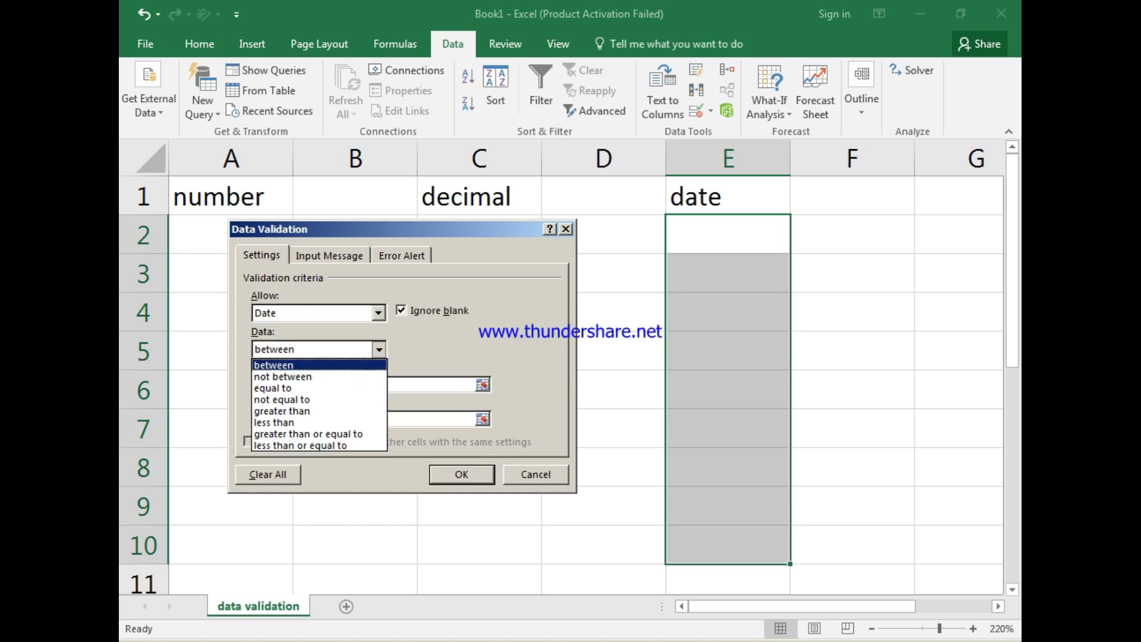
{"action": "key", "text": "Down"}
{"action": "key", "text": "Down"}
{"action": "key", "text": "Down"}
{"action": "key", "text": "Down"}
{"action": "key", "text": "Down"}
{"action": "key", "text": "Down"}
{"action": "key", "text": "Down"}
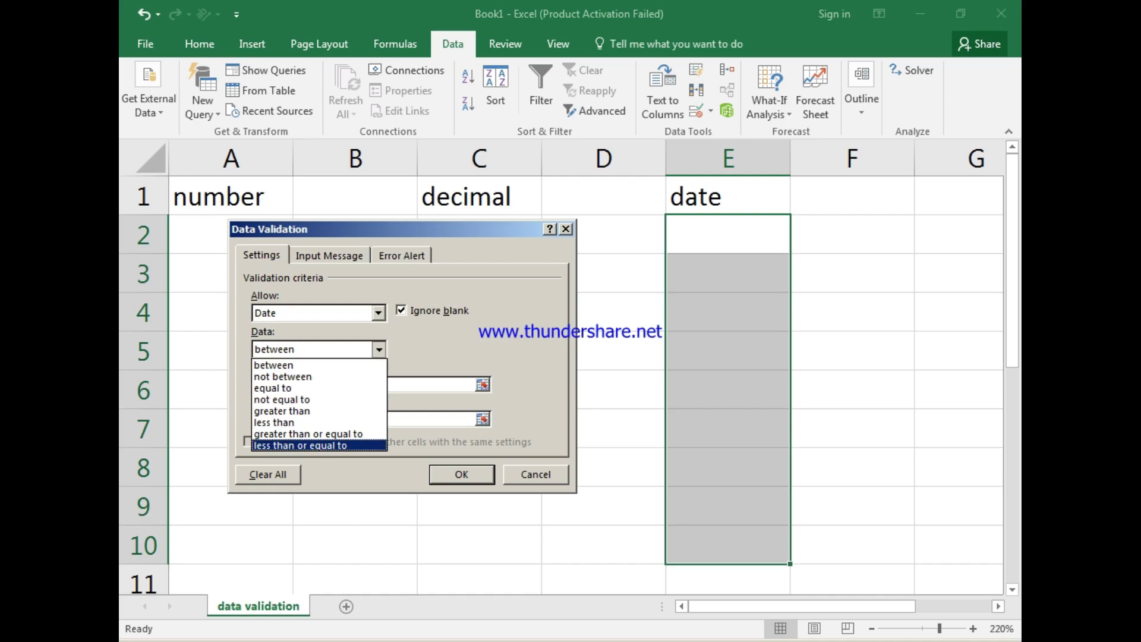
{"action": "key", "text": "Up"}
{"action": "key", "text": "Up"}
{"action": "key", "text": "Up"}
{"action": "key", "text": "Up"}
{"action": "key", "text": "Up"}
{"action": "key", "text": "Up"}
{"action": "key", "text": "Up"}
{"action": "key", "text": "Down"}
{"action": "key", "text": "Down"}
{"action": "key", "text": "Down"}
{"action": "key", "text": "Down"}
{"action": "key", "text": "Down"}
{"action": "key", "text": "Down"}
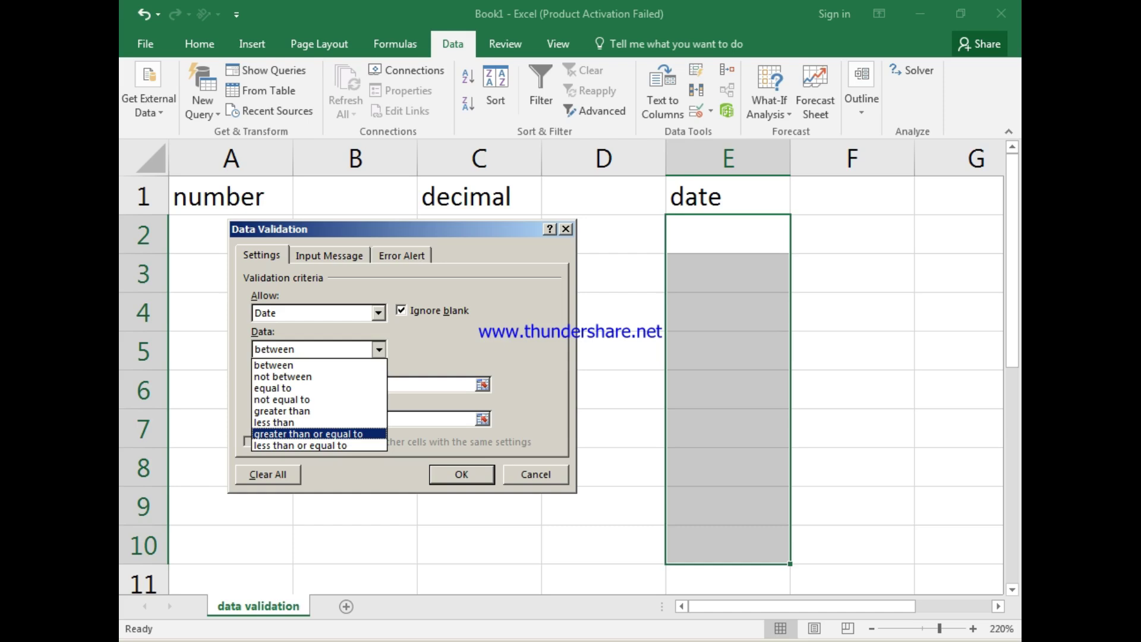
{"action": "key", "text": "Return"}
{"action": "key", "text": "Tab"}
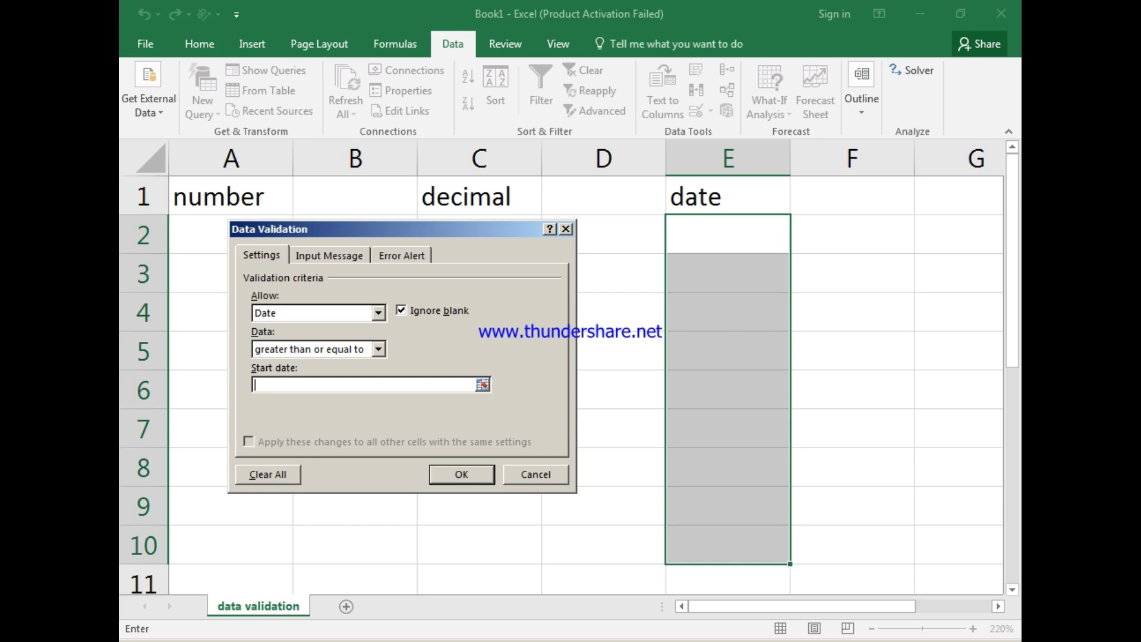
{"action": "type", "text": "03/06/2024"}
{"action": "key", "text": "Return"}
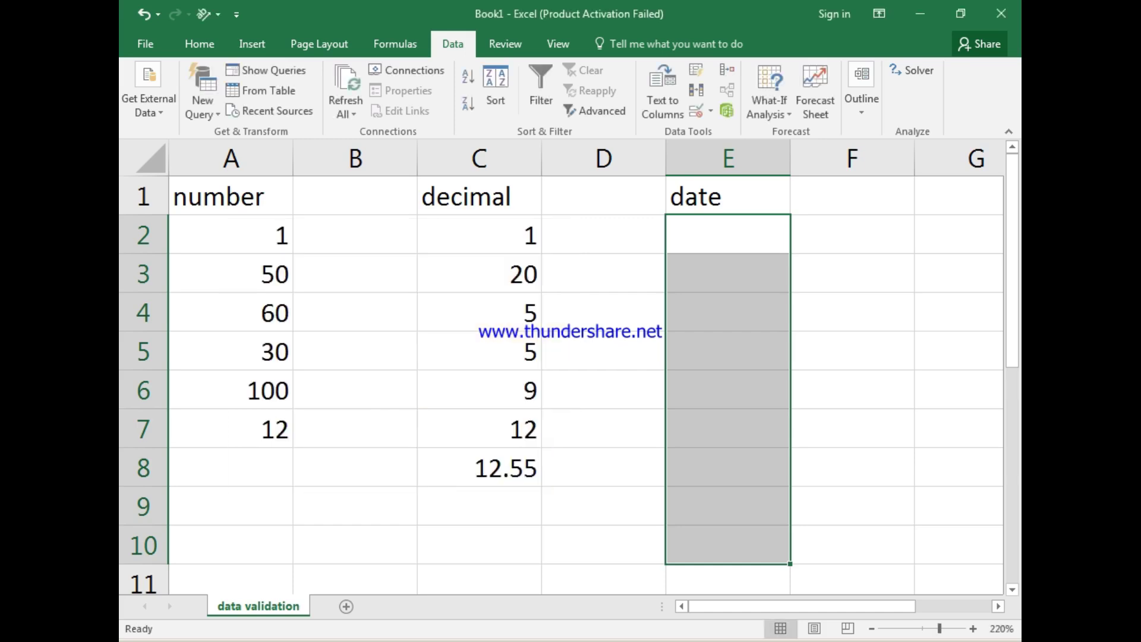
Enter the dates 04-06-2024 in cell E2 and 03-4-2025 in cell E3
{"action": "type", "text": "04-06-2"}
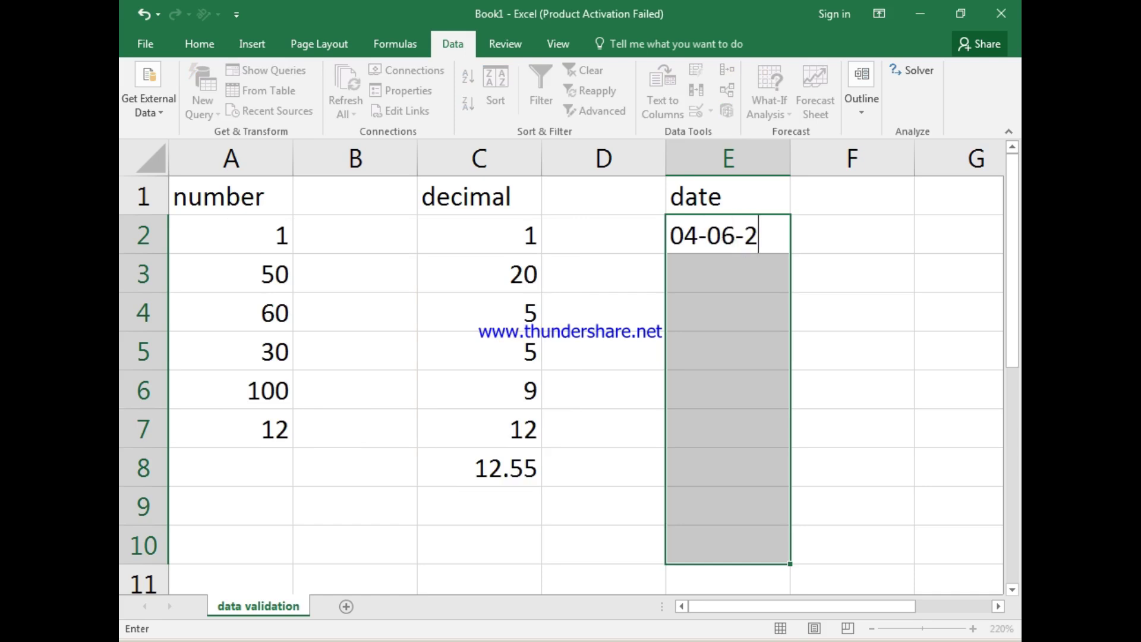
{"action": "type", "text": "024"}
{"action": "key", "text": "Return"}
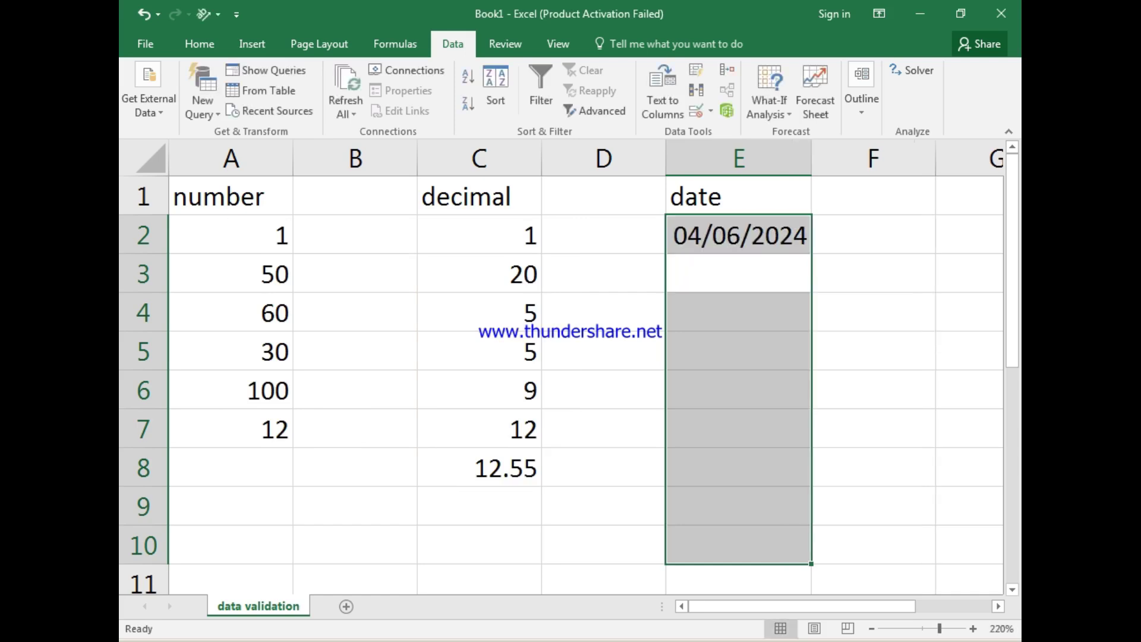
{"action": "type", "text": "03-4"}
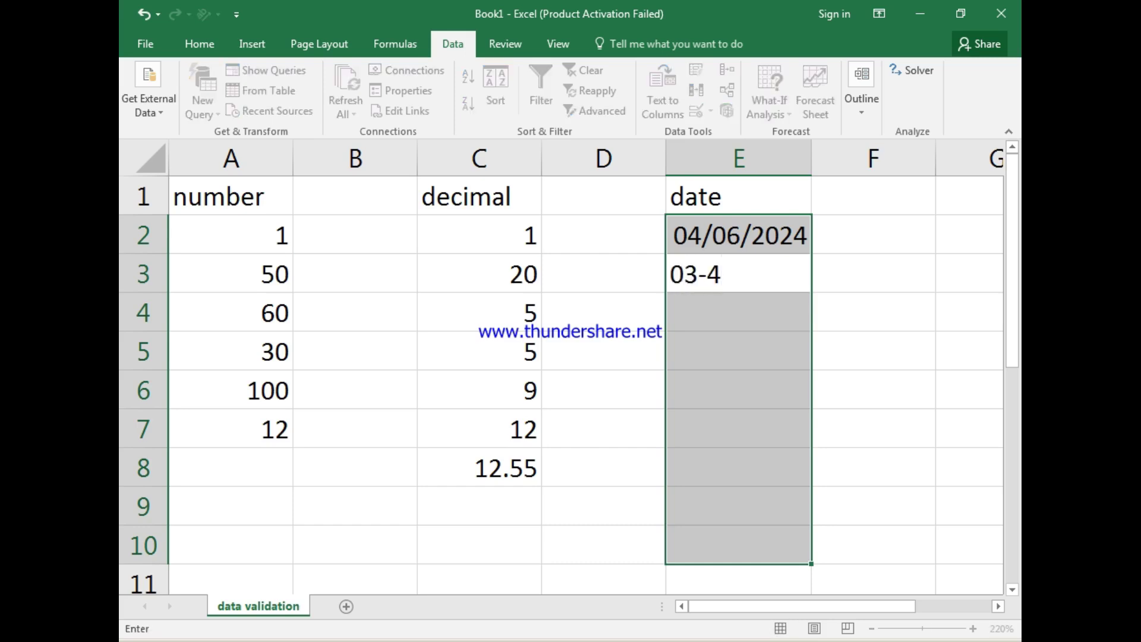
{"action": "type", "text": "-2025"}
{"action": "key", "text": "Return"}
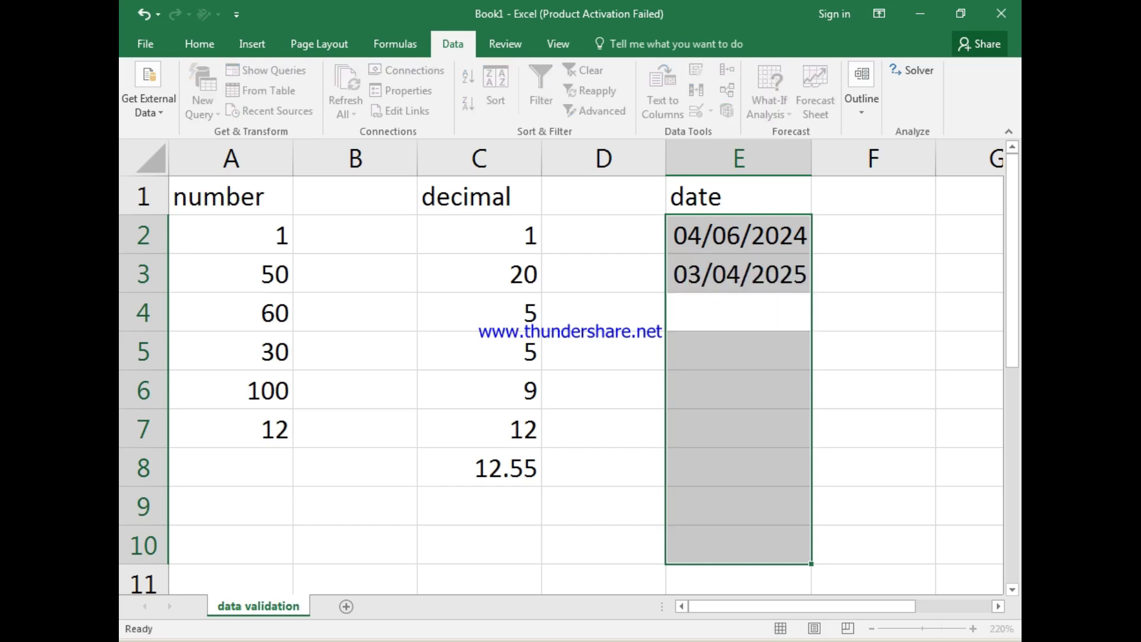
Try to enter the earlier date 02-05-2019 in cell E4 and cancel the entry at the alert
{"action": "type", "text": "0"}
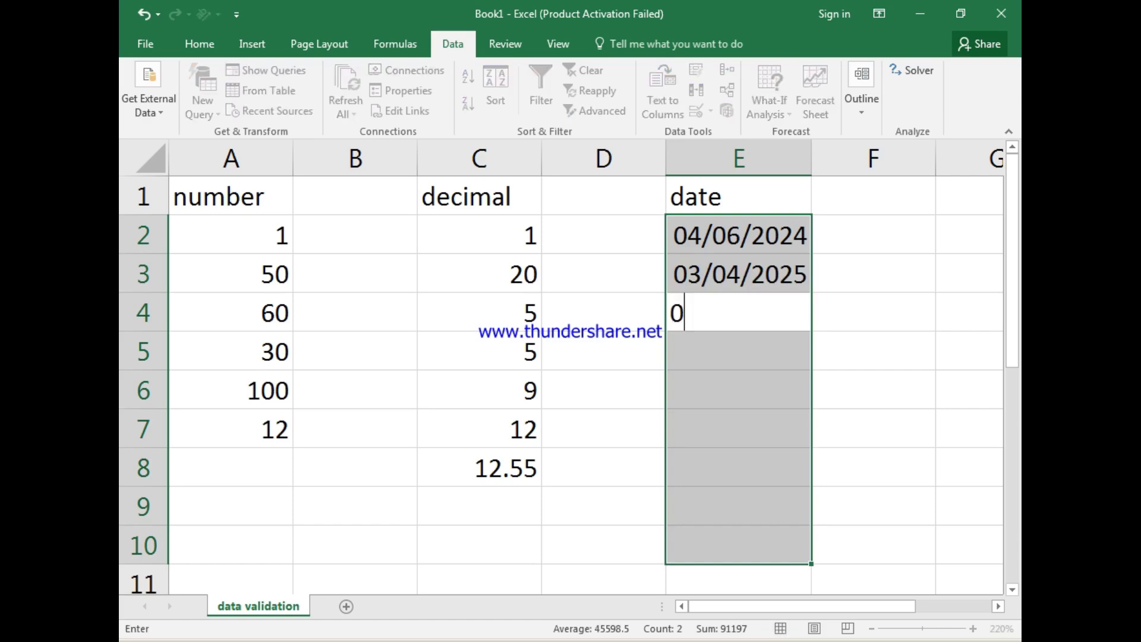
{"action": "type", "text": "2-05-2019"}
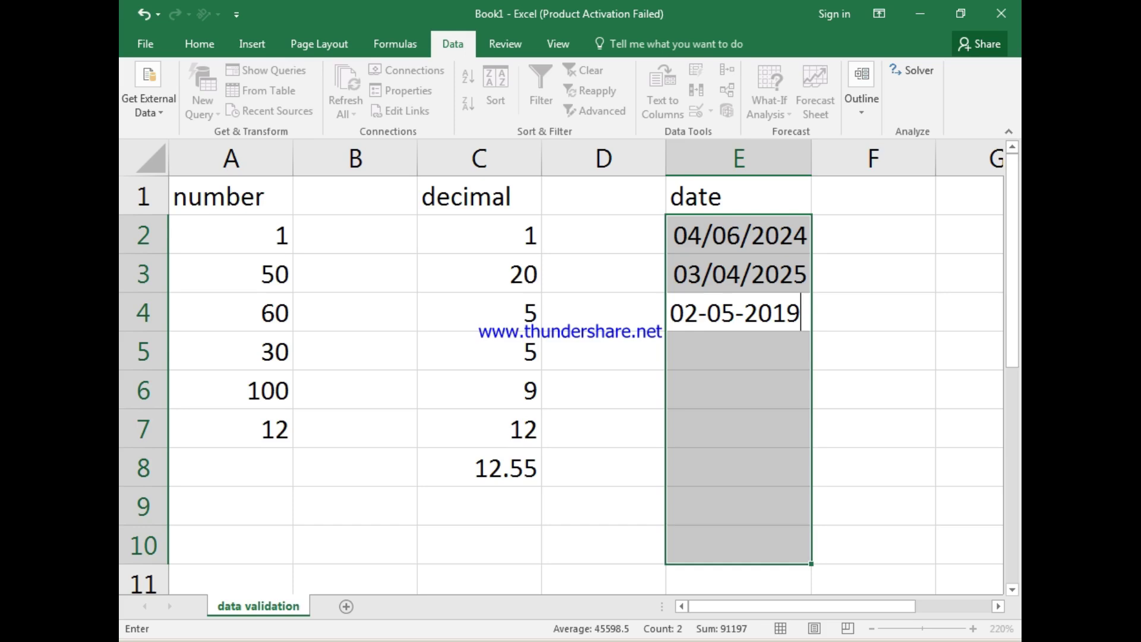
{"action": "key", "text": "Return"}
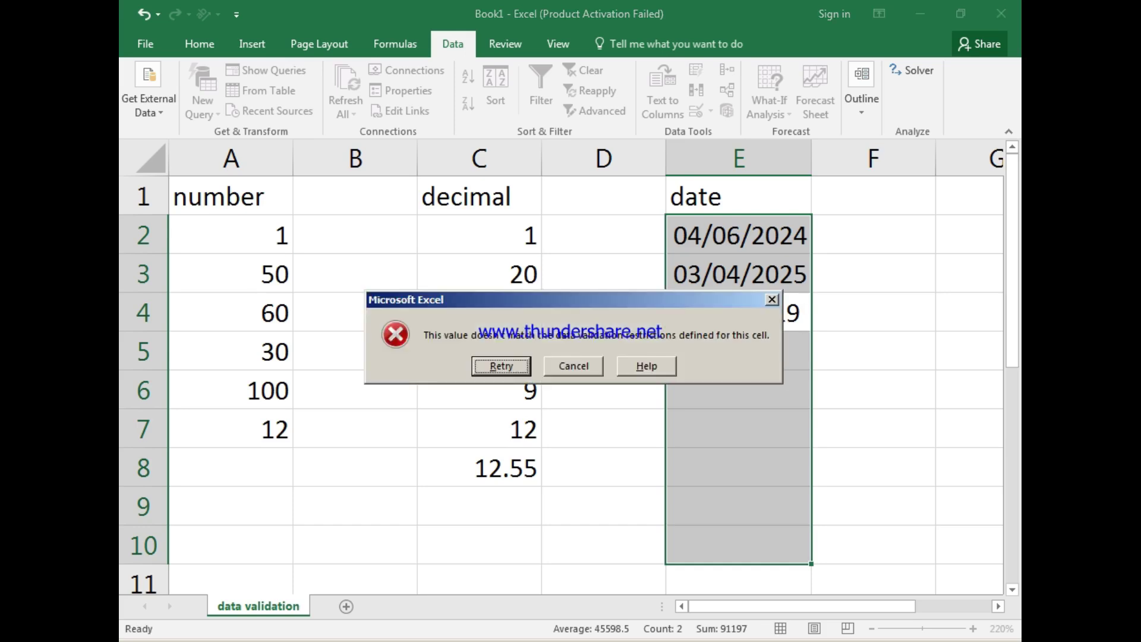
{"action": "key", "text": "Escape"}
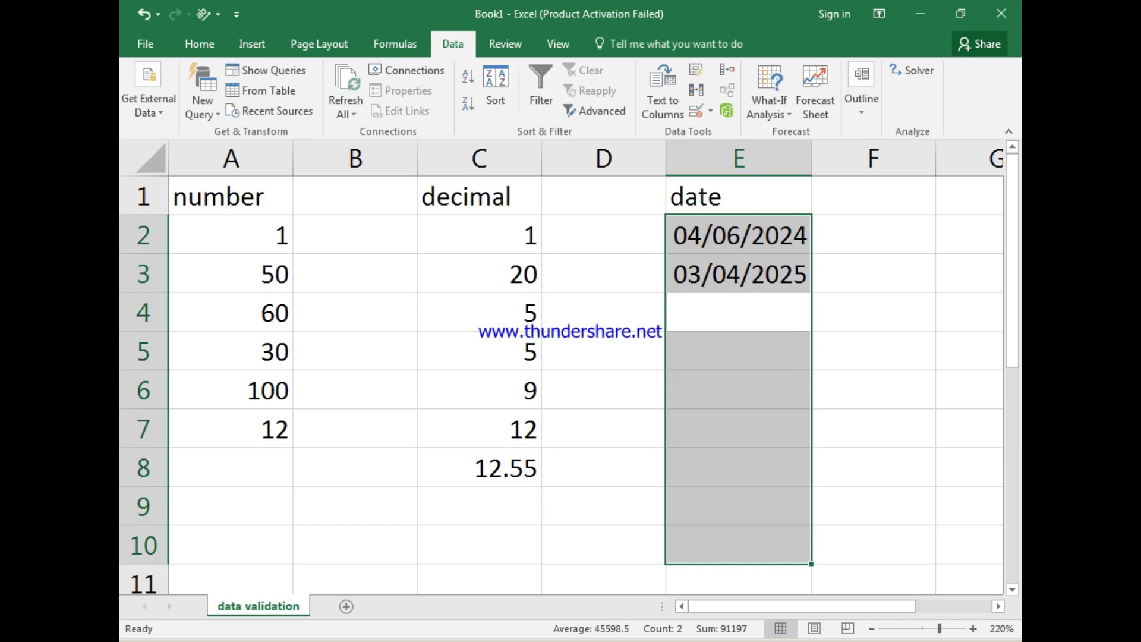
Enter the boundary date 03-06-2024 in cell E4 and make E5 the active cell
{"action": "type", "text": "03-06"}
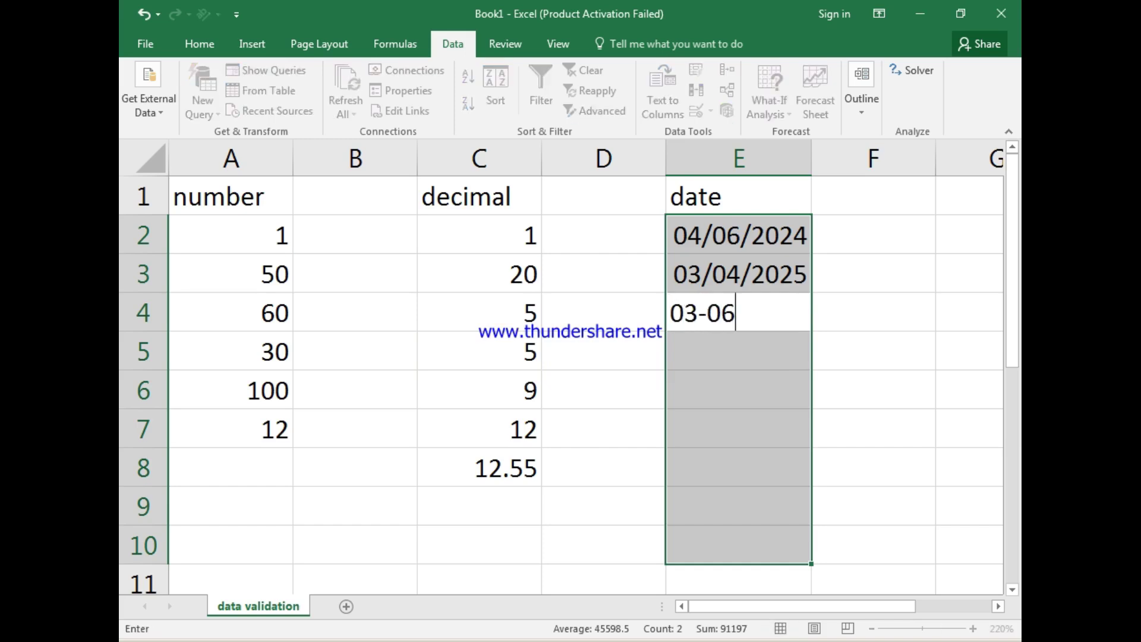
{"action": "type", "text": "-2024"}
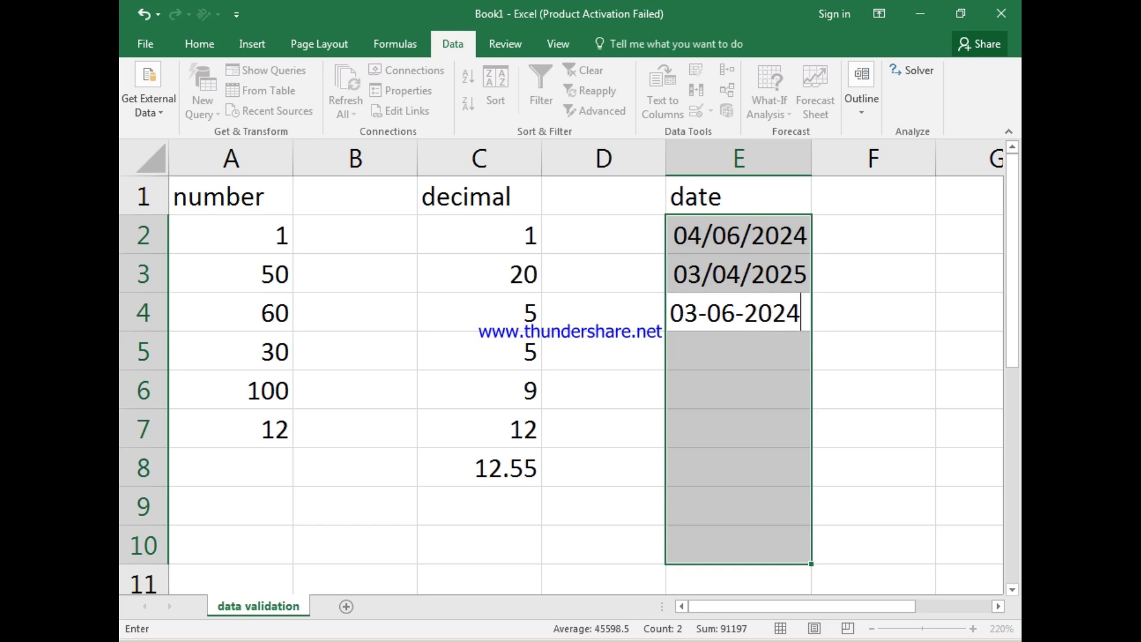
{"action": "key", "text": "Return"}
{"action": "key", "text": "Return"}
{"action": "key", "text": "Up"}
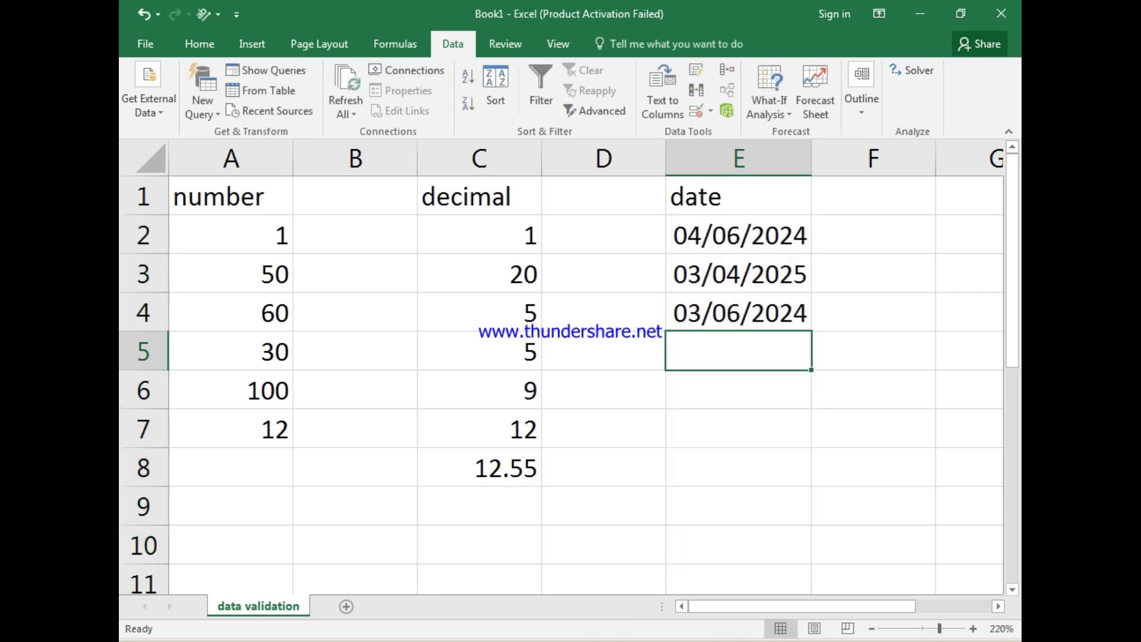
Try to enter 02-06-2024, one day before the allowed start date, in cell E5 and cancel the entry
{"action": "type", "text": "02-06-"}
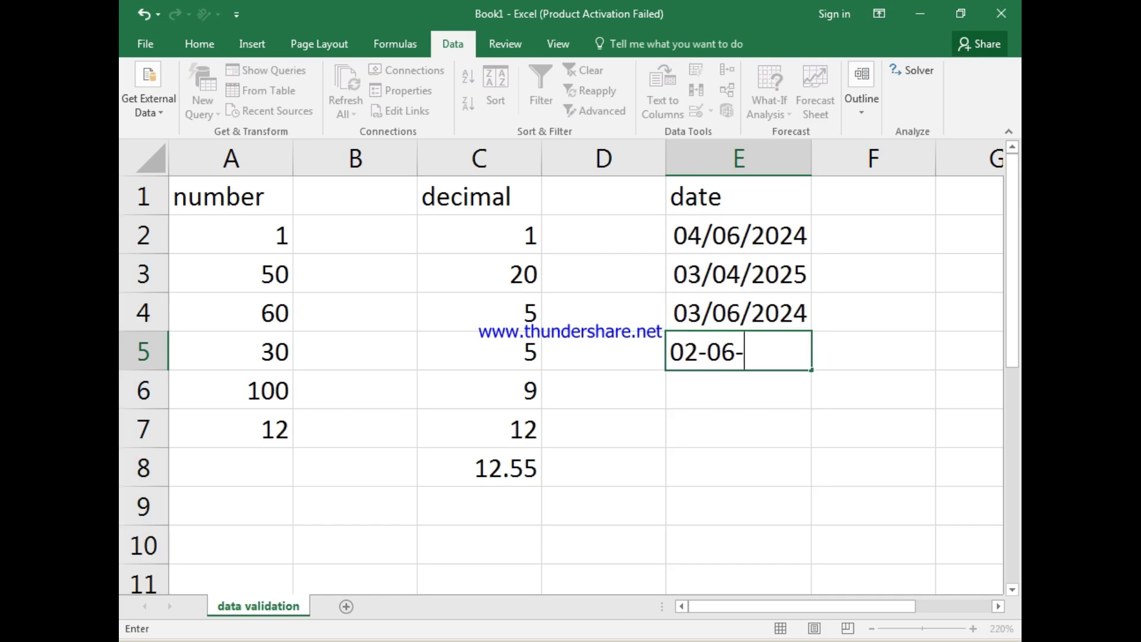
{"action": "type", "text": "2024"}
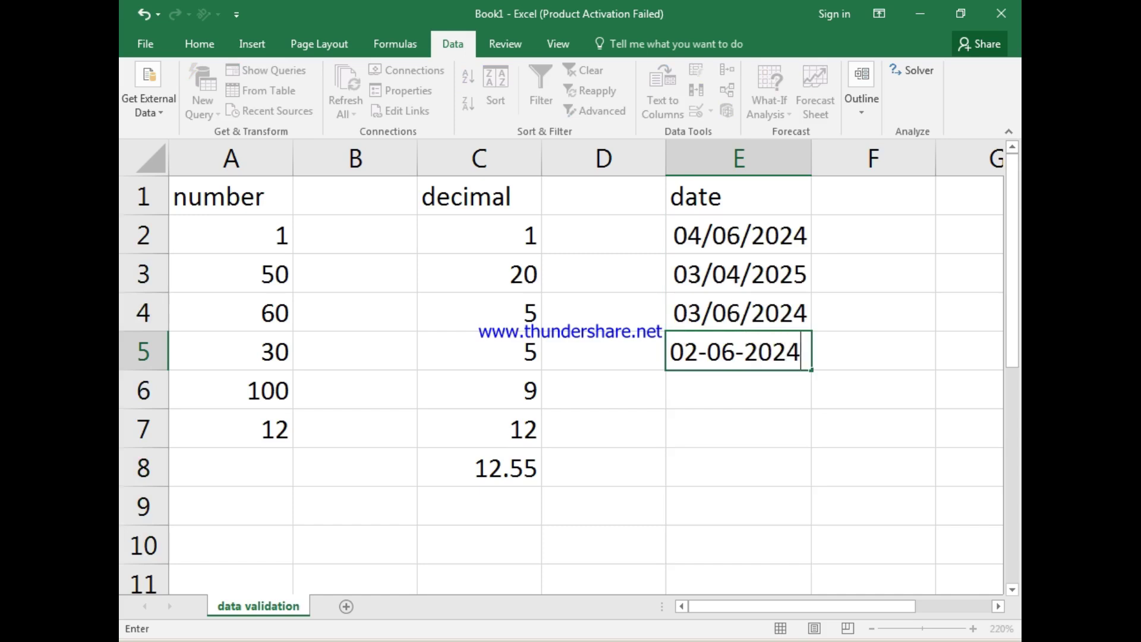
{"action": "key", "text": "Return"}
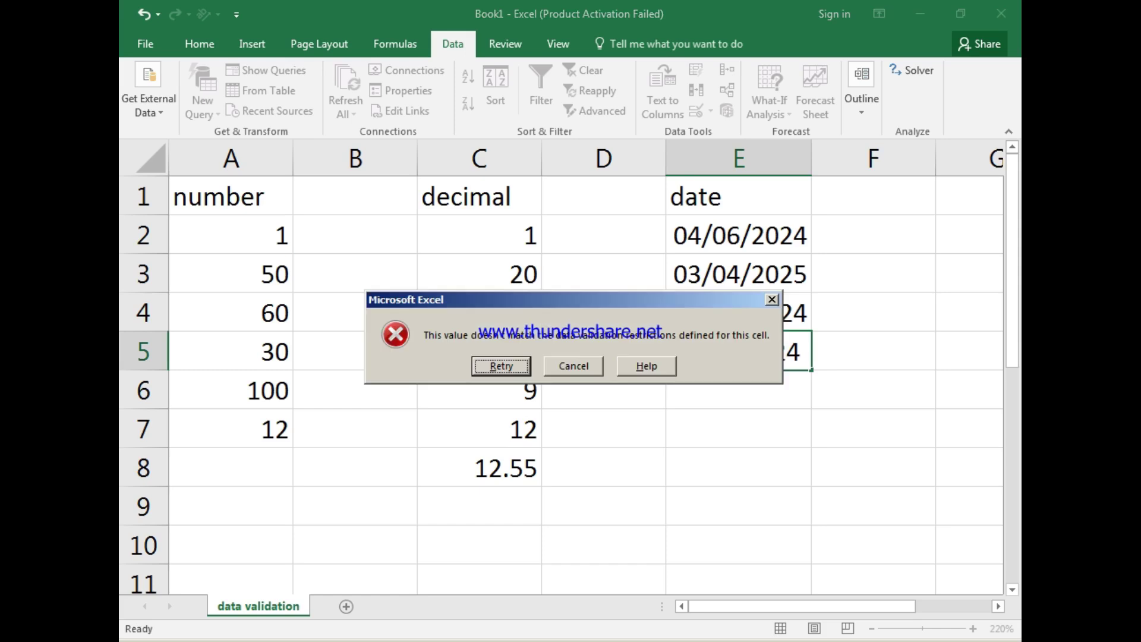
{"action": "key", "text": "Right"}
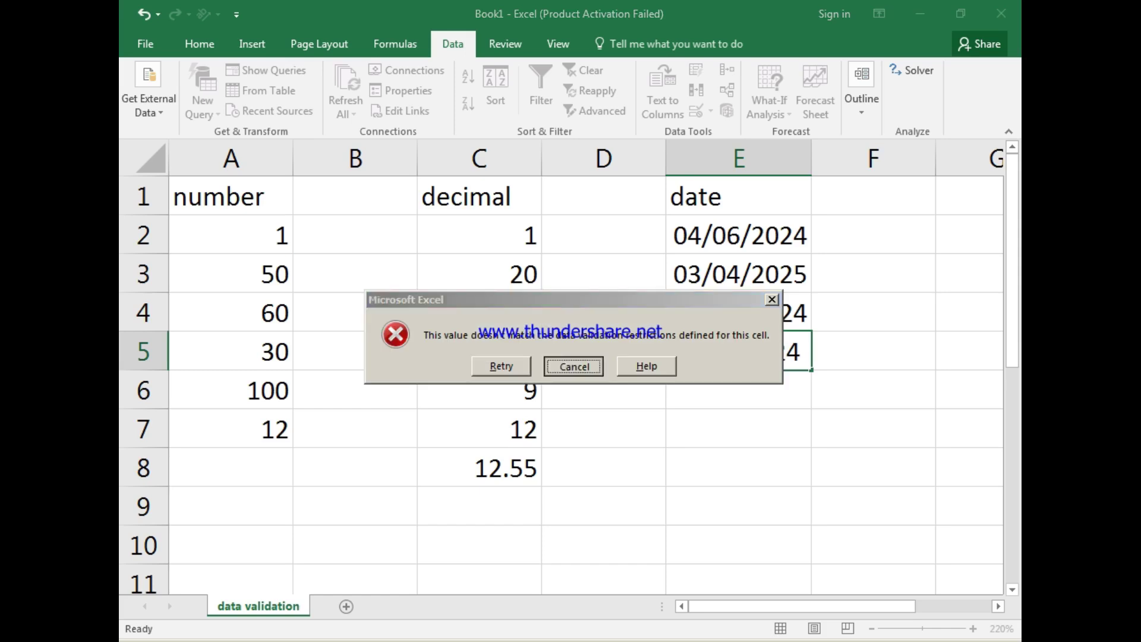
{"action": "key", "text": "Return"}
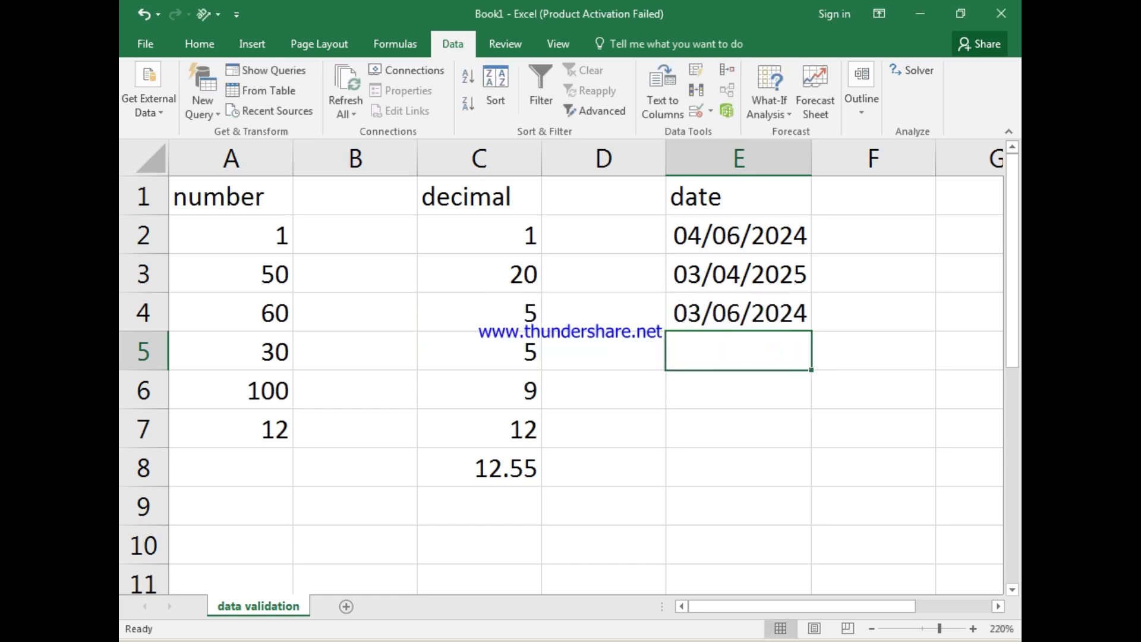
Enter the heading "list" in cell G1
{"action": "left_click", "coordinate": [998, 606]}
{"action": "left_click", "coordinate": [998, 606]}
{"action": "left_click", "coordinate": [998, 606]}
{"action": "left_click", "coordinate": [998, 606]}
{"action": "left_click", "coordinate": [999, 606]}
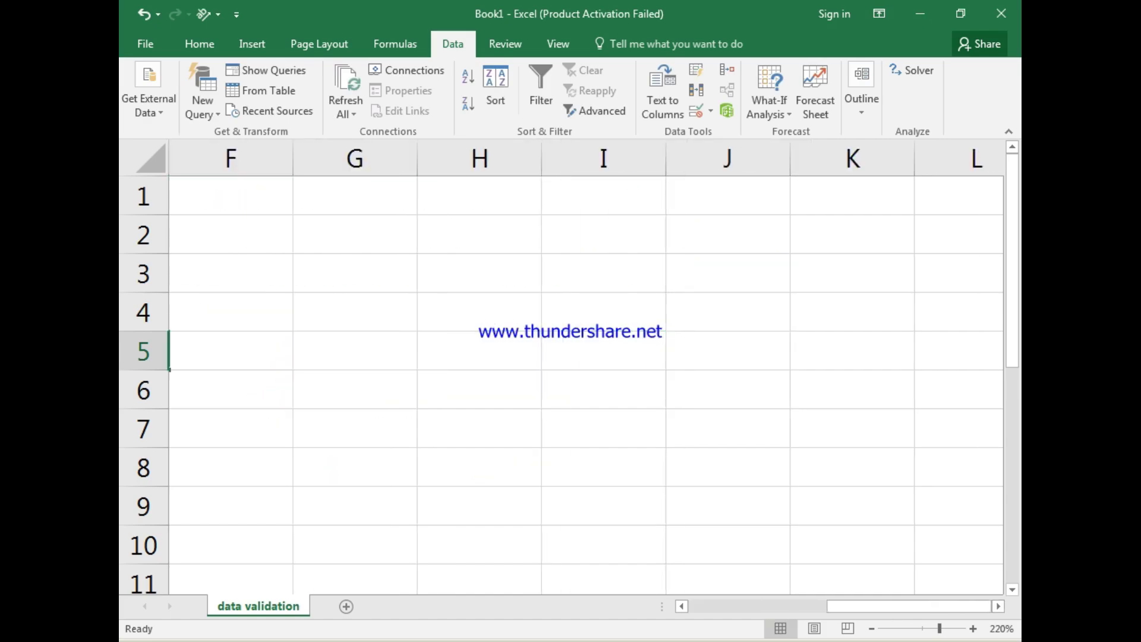
{"action": "left_click", "coordinate": [355, 196]}
{"action": "type", "text": "list"}
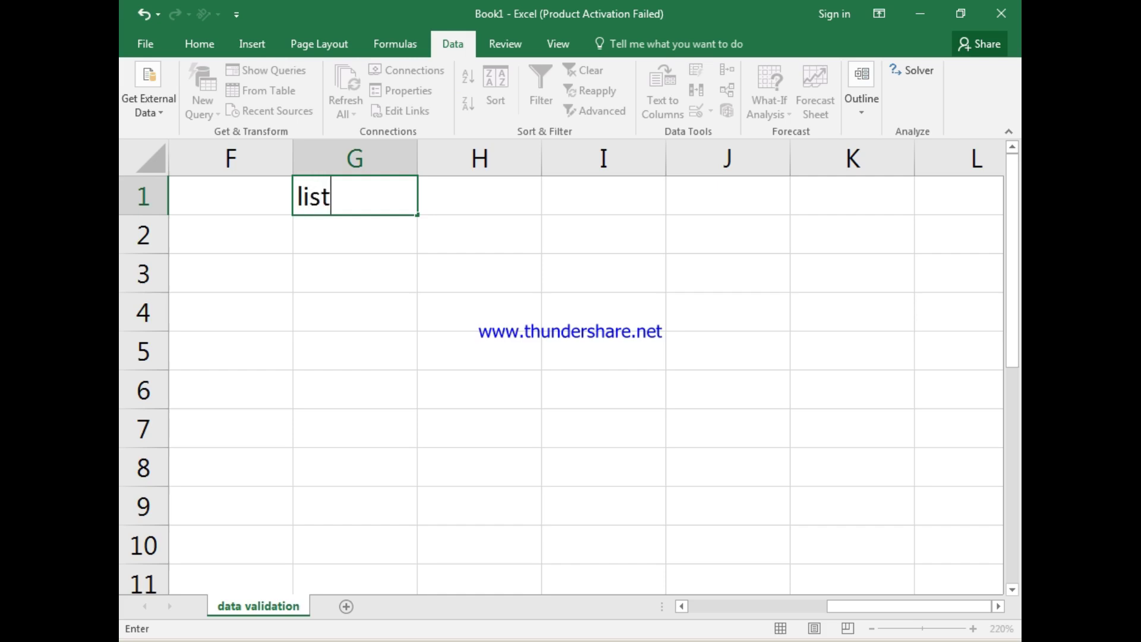
{"action": "key", "text": "Return"}
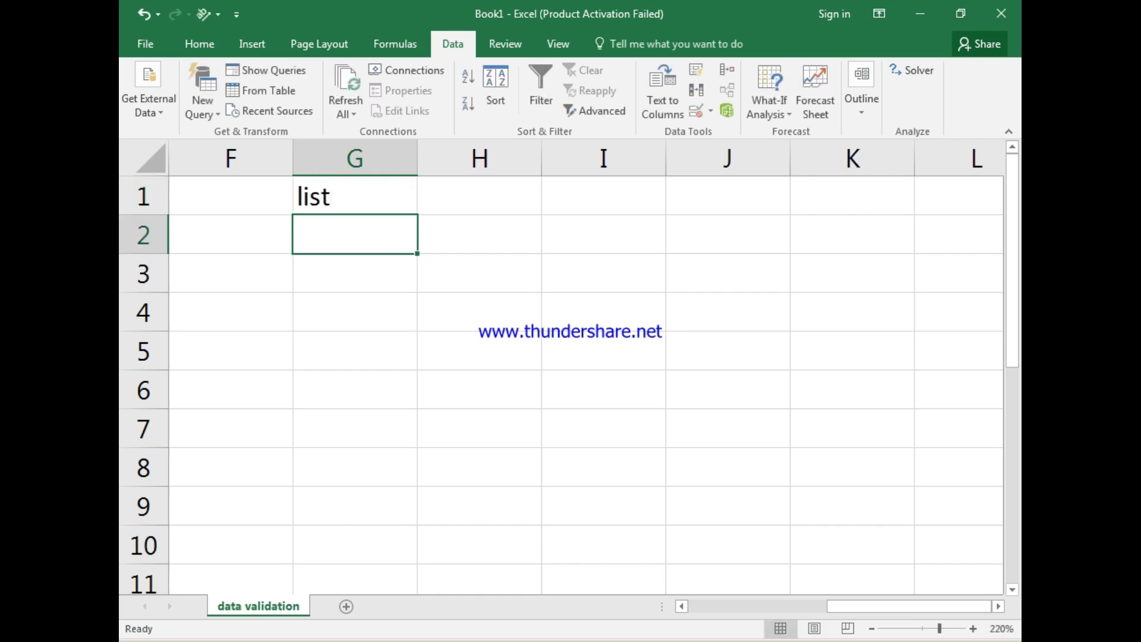
Add a List data validation rule to cells G2:G8 with four comma-separated first names as its source
{"action": "key", "text": "shift+Down"}
{"action": "key", "text": "shift+Down"}
{"action": "key", "text": "shift+Down"}
{"action": "key", "text": "shift+Down"}
{"action": "key", "text": "shift+Down"}
{"action": "key", "text": "shift+Down"}
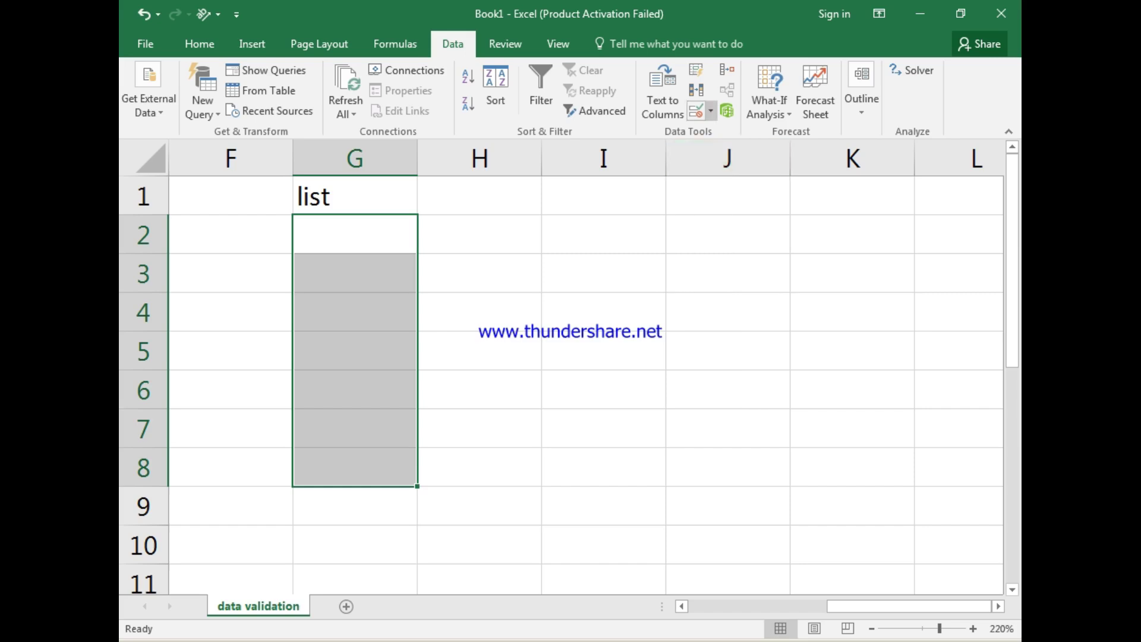
{"action": "left_click", "coordinate": [710, 111]}
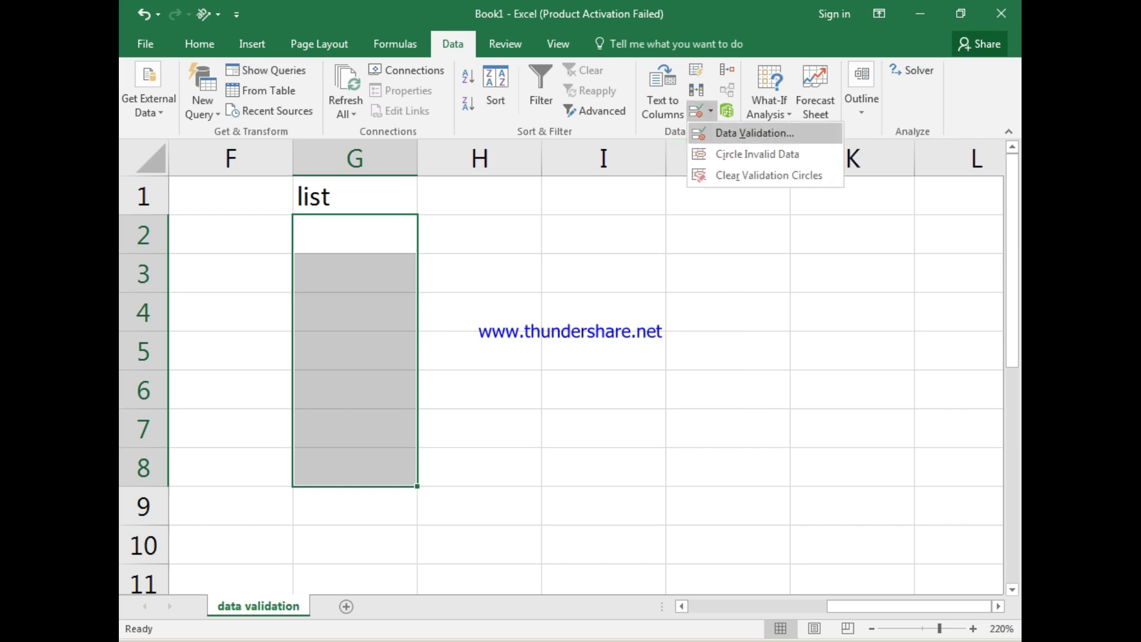
{"action": "left_click", "coordinate": [754, 132]}
{"action": "left_click", "coordinate": [378, 313]}
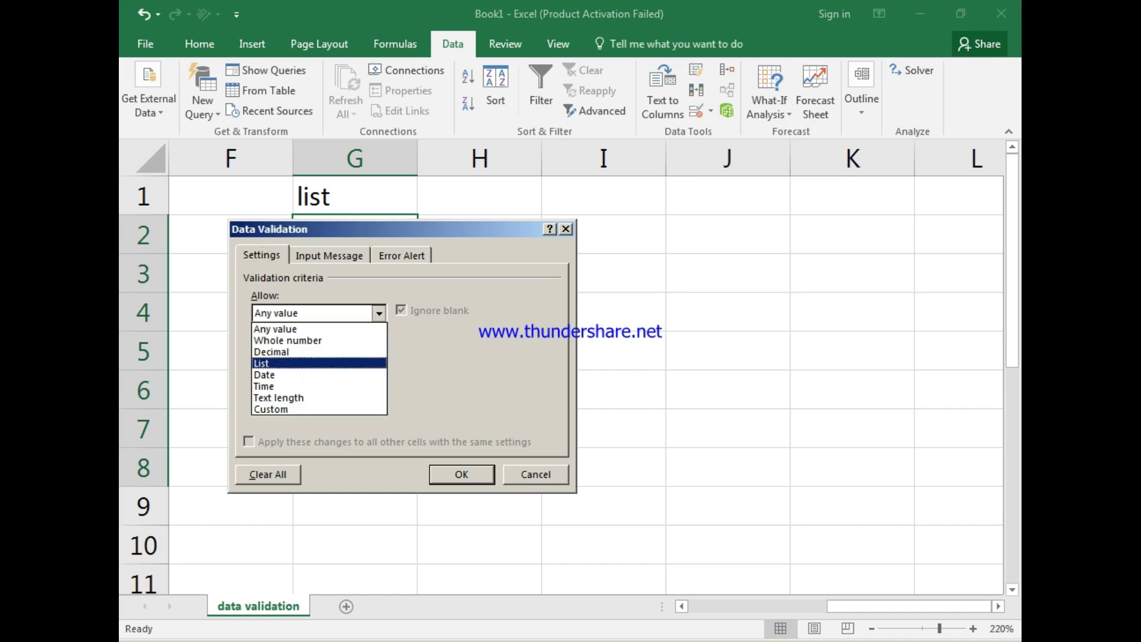
{"action": "left_click", "coordinate": [320, 363]}
{"action": "left_click", "coordinate": [362, 385]}
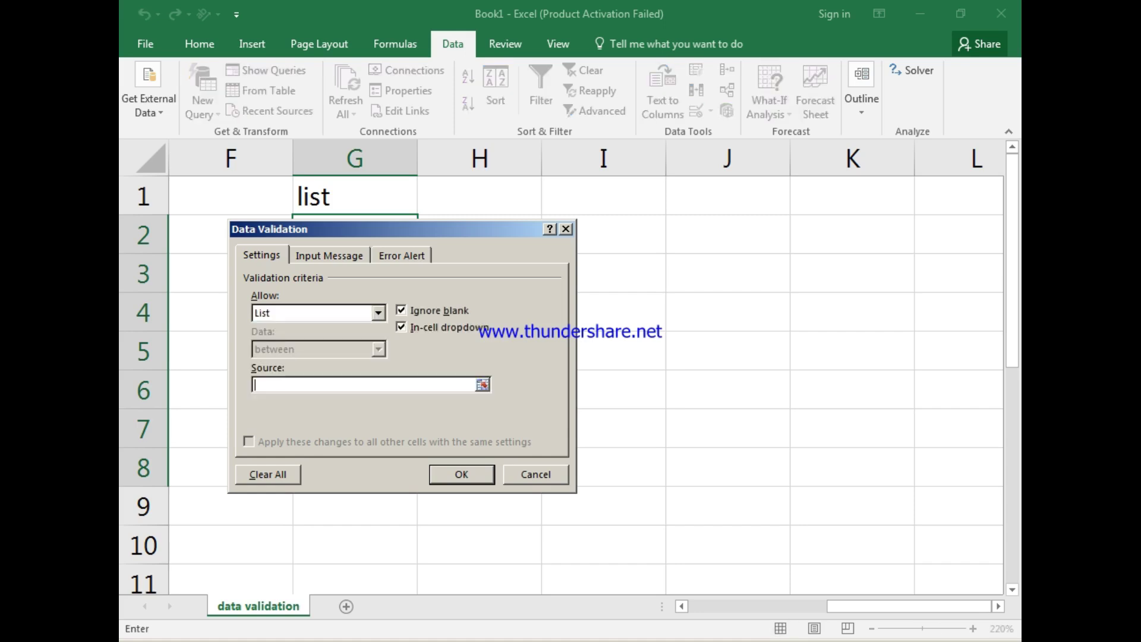
{"action": "type", "text": "amit,sumit,raj,karan"}
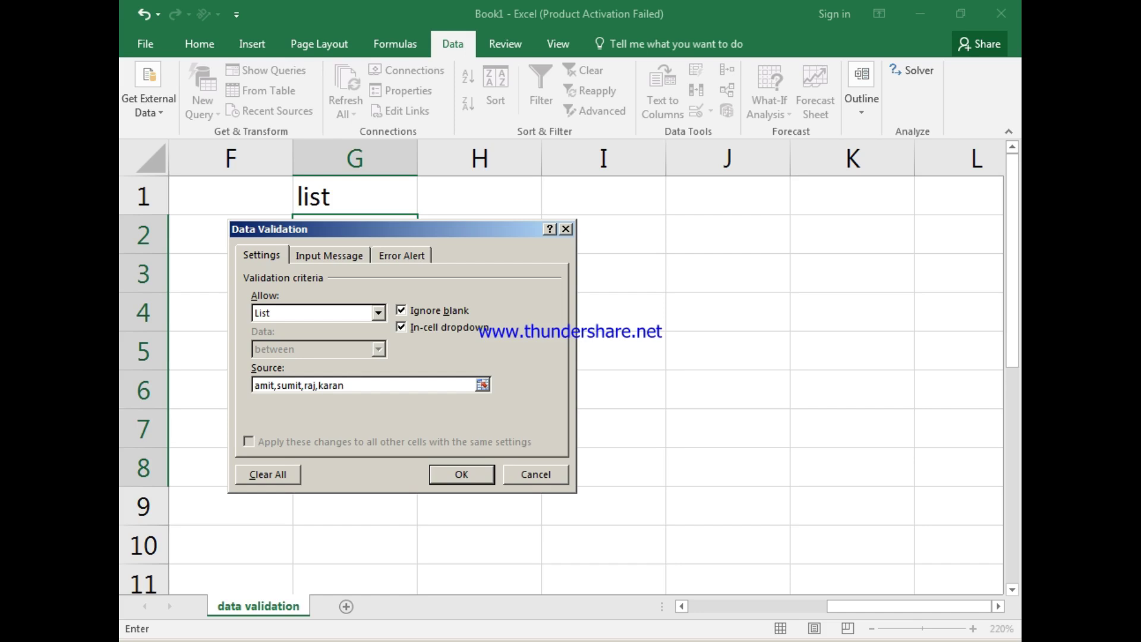
{"action": "key", "text": "Return"}
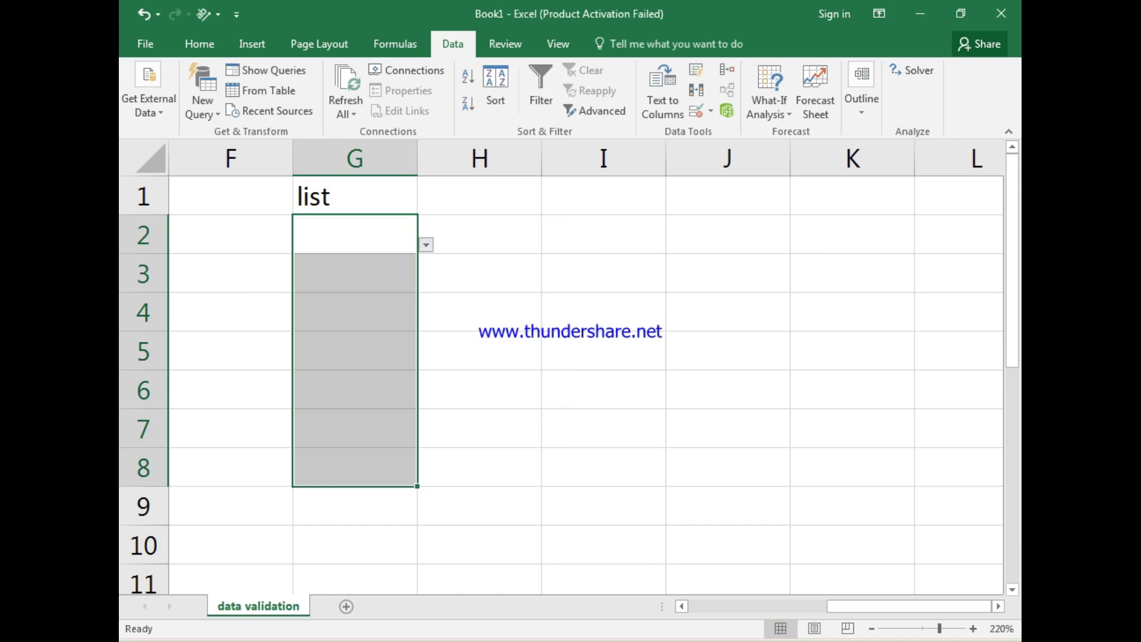
Fill G2 with the first name and G3 with the second name from the in-cell dropdown list
{"action": "key", "text": "alt+Down"}
{"action": "key", "text": "Down"}
{"action": "key", "text": "Return"}
{"action": "key", "text": "Down"}
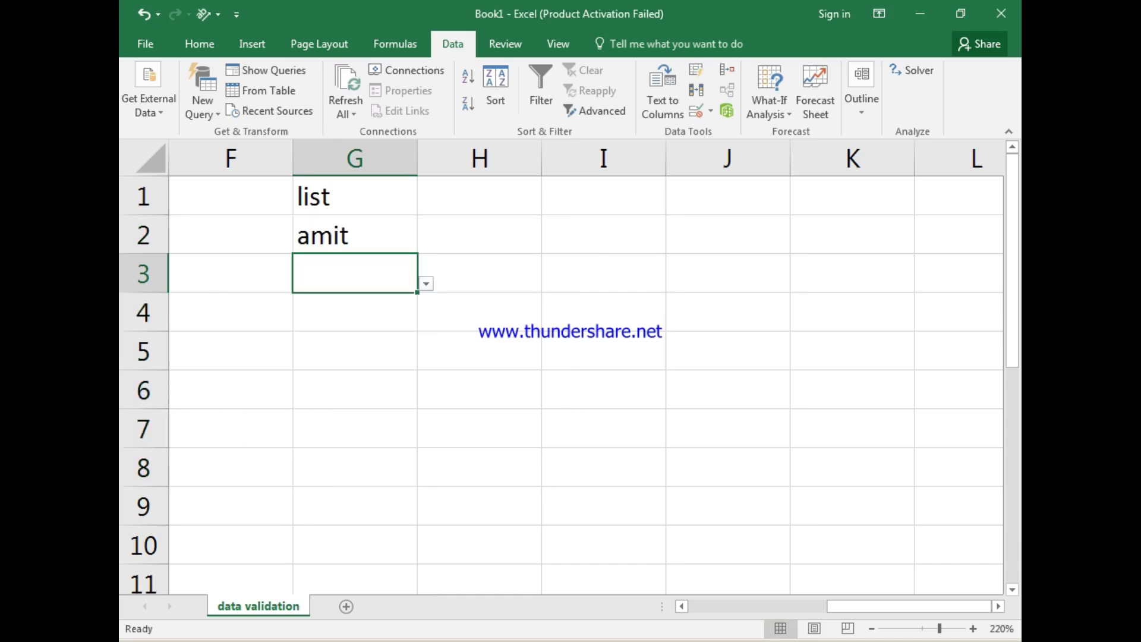
{"action": "key", "text": "alt+Down"}
{"action": "key", "text": "Down"}
{"action": "key", "text": "Return"}
{"action": "key", "text": "Down"}
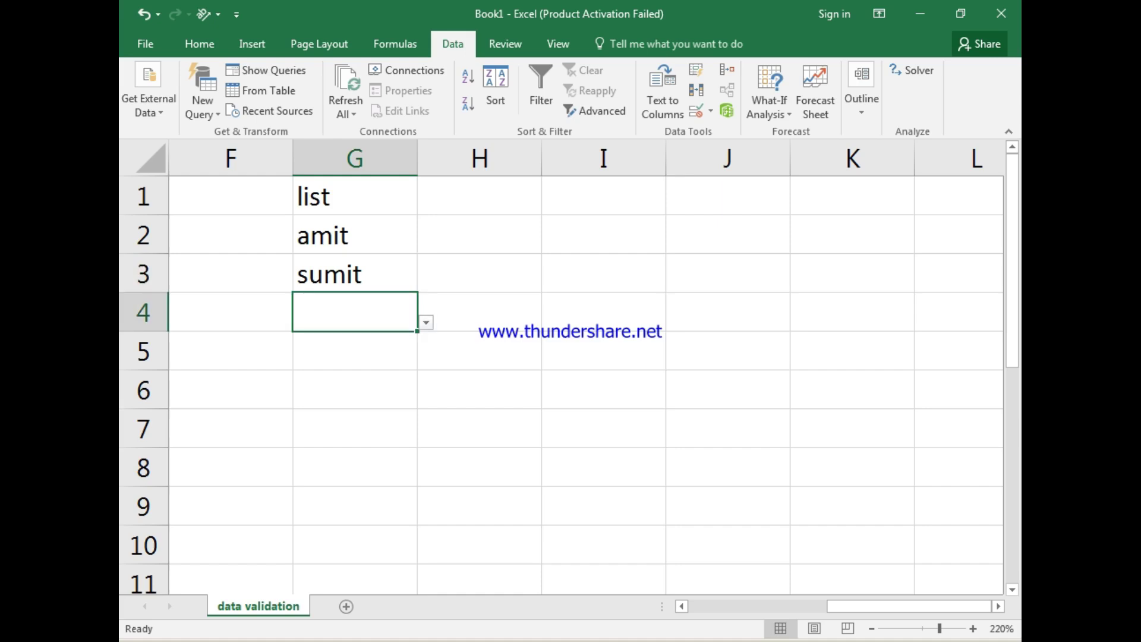
Fill G4 with the third name and G5 with the fourth name from the in-cell dropdown list
{"action": "key", "text": "alt+Down"}
{"action": "key", "text": "Down"}
{"action": "key", "text": "Down"}
{"action": "key", "text": "Down"}
{"action": "key", "text": "Return"}
{"action": "key", "text": "Down"}
{"action": "key", "text": "alt+Down"}
{"action": "key", "text": "Down"}
{"action": "key", "text": "Down"}
{"action": "key", "text": "Down"}
{"action": "key", "text": "Down"}
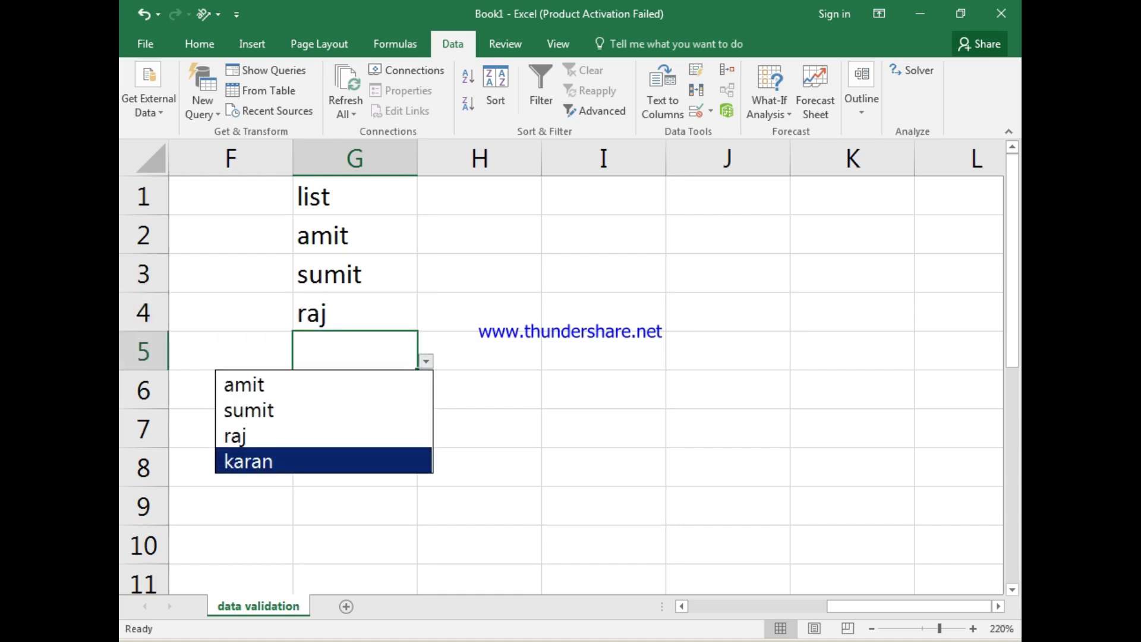
{"action": "key", "text": "Return"}
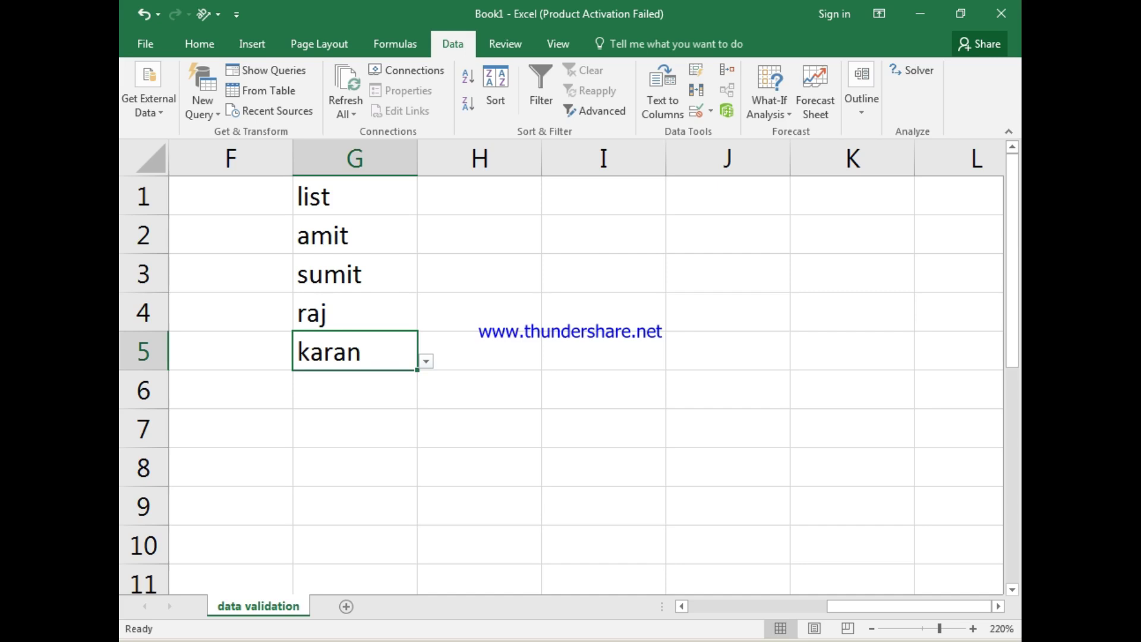
Copy the names in G2:G5 into the range starting at cell I2
{"action": "left_click_drag", "start_coordinate": [354, 236], "coordinate": [355, 351]}
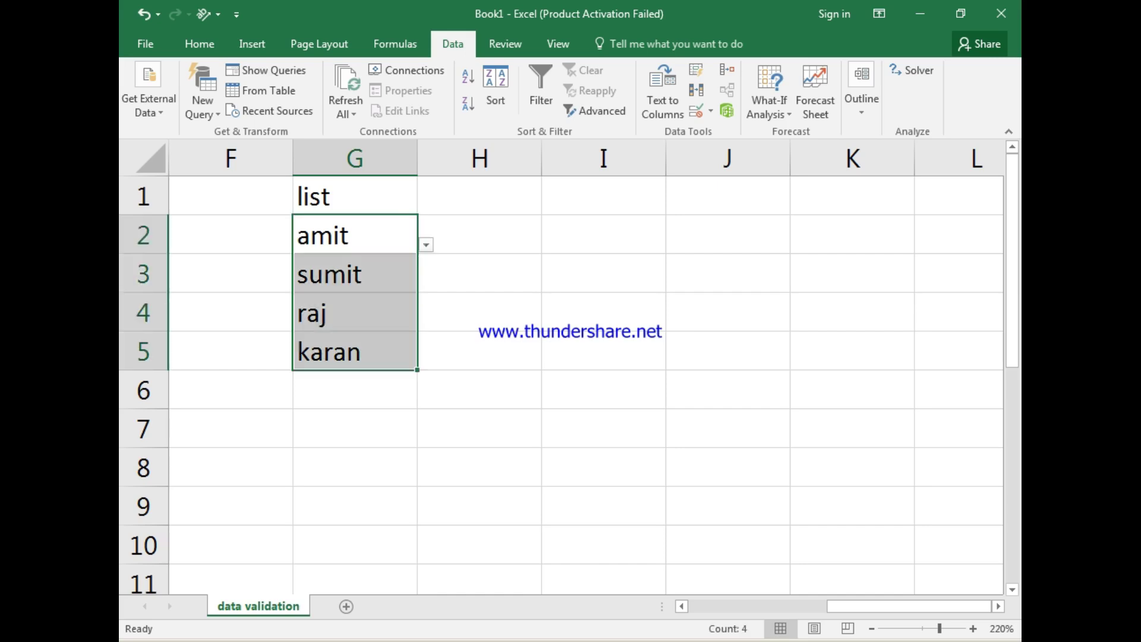
{"action": "key", "text": "ctrl+c"}
{"action": "left_click", "coordinate": [603, 235]}
{"action": "key", "text": "ctrl+v"}
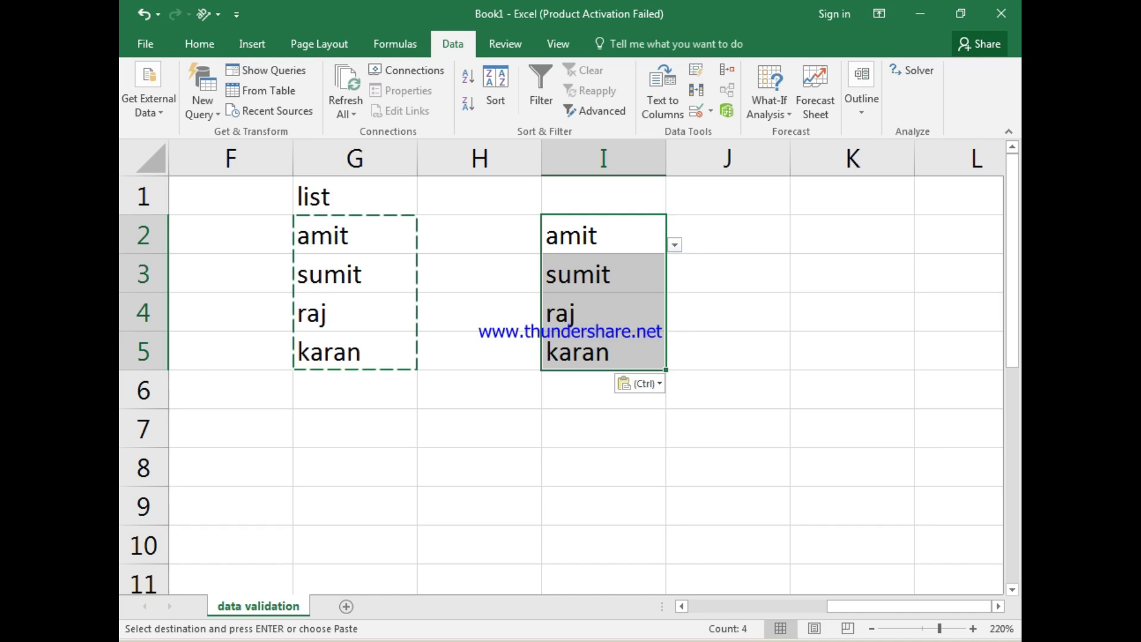
{"action": "left_click", "coordinate": [728, 312]}
Add a List data validation rule to cells H2:H9 with the range =$I$2:$I$5 as its source
{"action": "left_click_drag", "start_coordinate": [479, 236], "coordinate": [480, 507]}
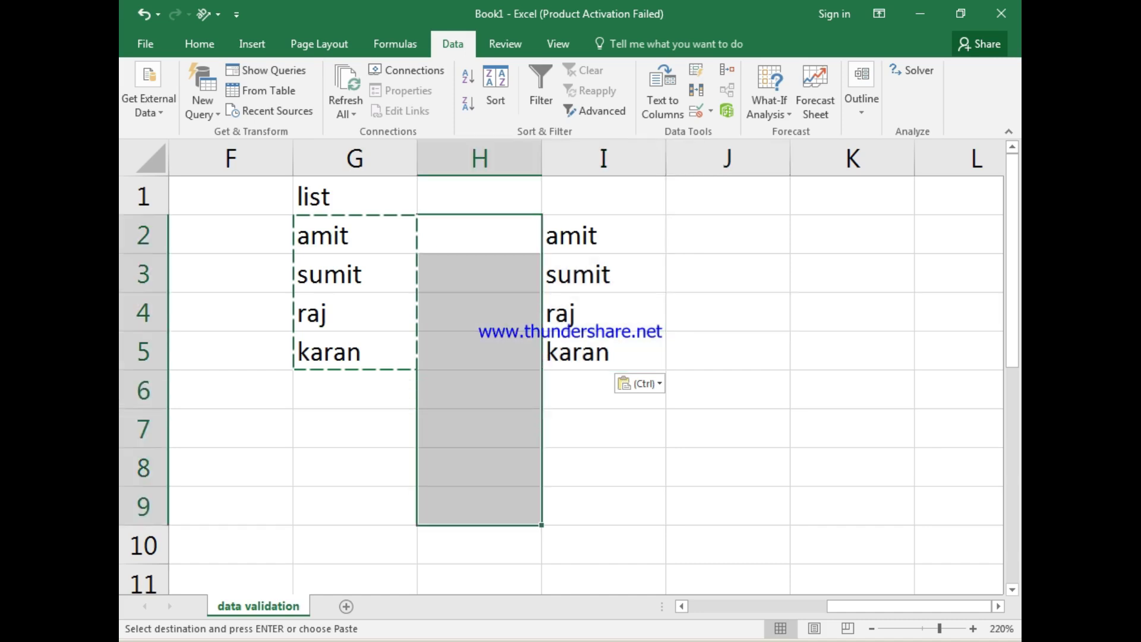
{"action": "left_click", "coordinate": [701, 111]}
{"action": "left_click", "coordinate": [740, 132]}
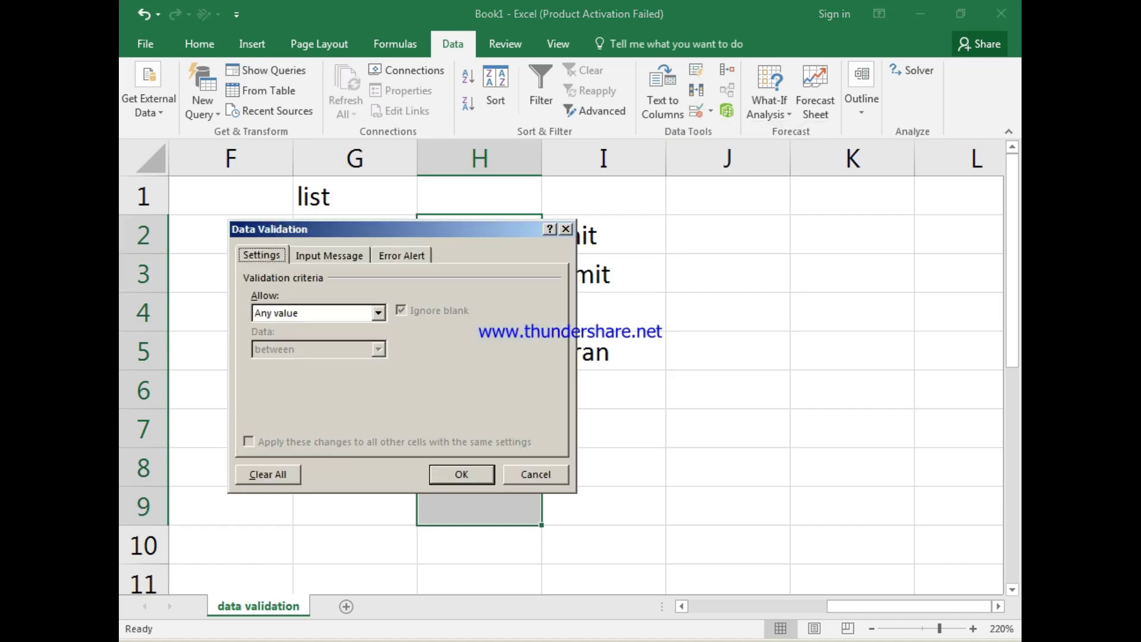
{"action": "left_click", "coordinate": [378, 313]}
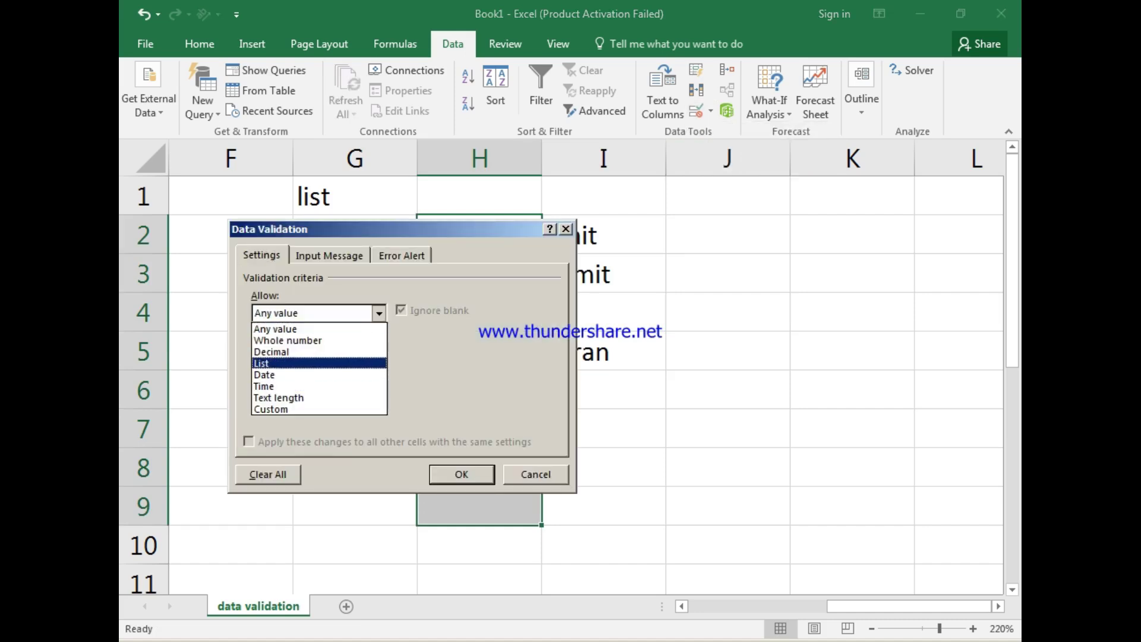
{"action": "left_click", "coordinate": [320, 363]}
{"action": "left_click", "coordinate": [363, 385]}
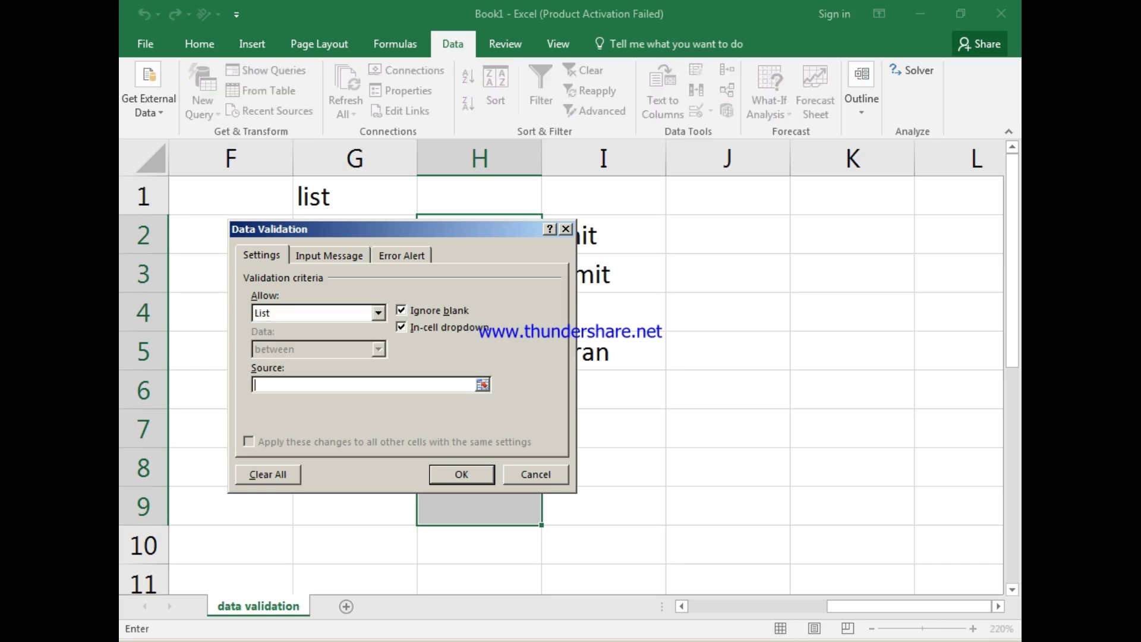
{"action": "left_click_drag", "start_coordinate": [612, 237], "coordinate": [661, 363]}
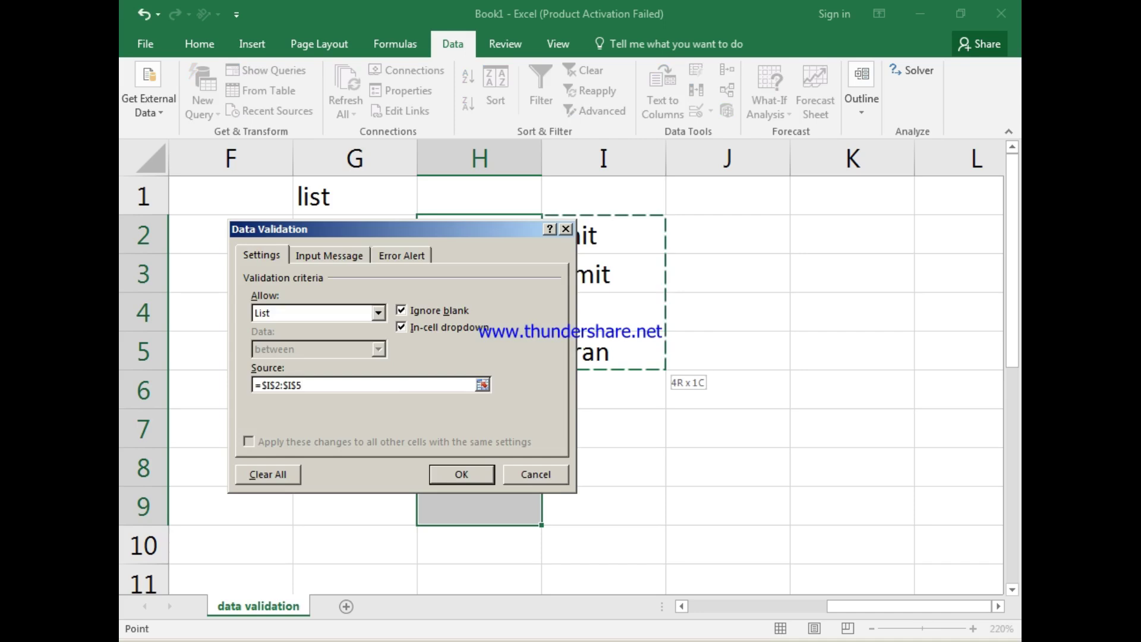
{"action": "left_click_drag", "start_coordinate": [405, 229], "coordinate": [303, 236]}
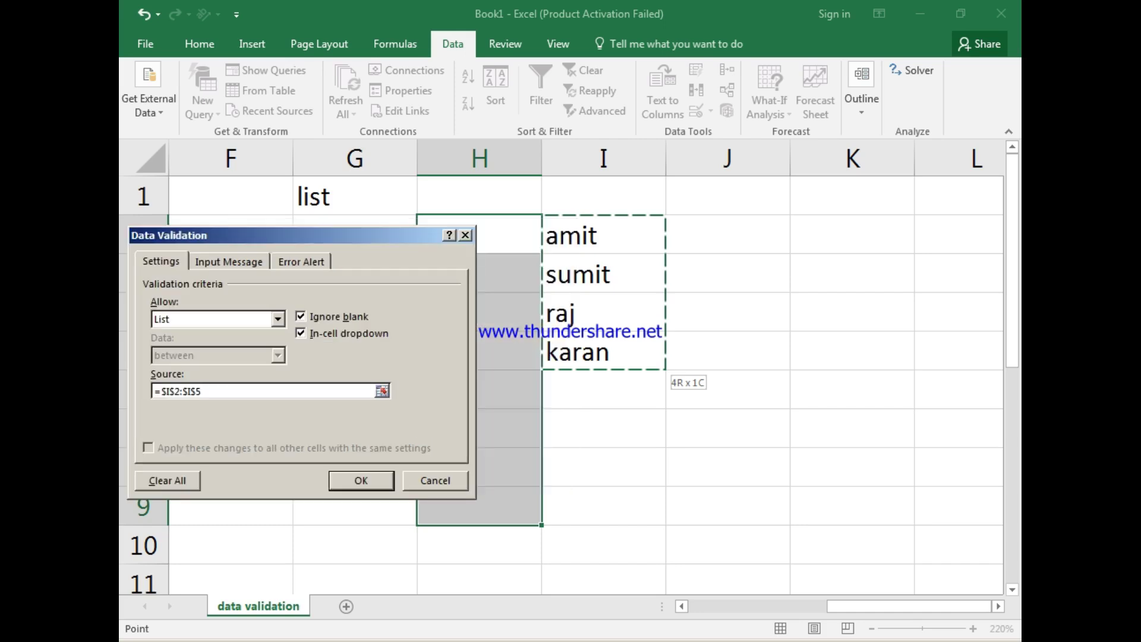
{"action": "left_click", "coordinate": [362, 480]}
Choose the third list name for H2 and the fourth for H5 from their dropdowns, ending on H8
{"action": "left_click", "coordinate": [550, 245]}
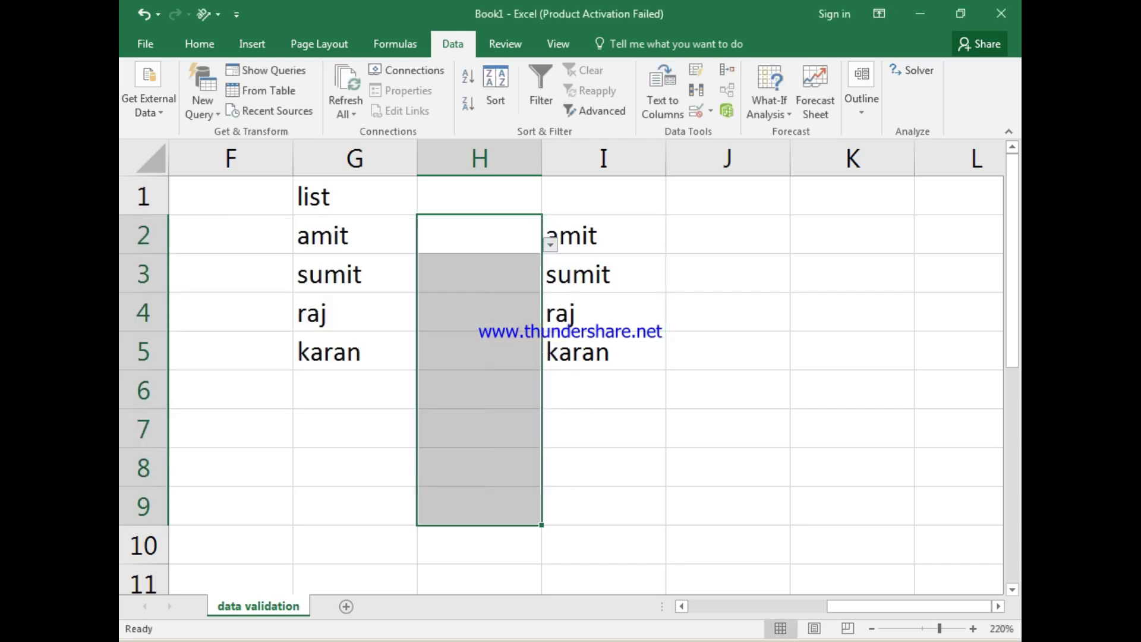
{"action": "left_click", "coordinate": [445, 319]}
{"action": "left_click", "coordinate": [479, 352]}
{"action": "left_click", "coordinate": [551, 361]}
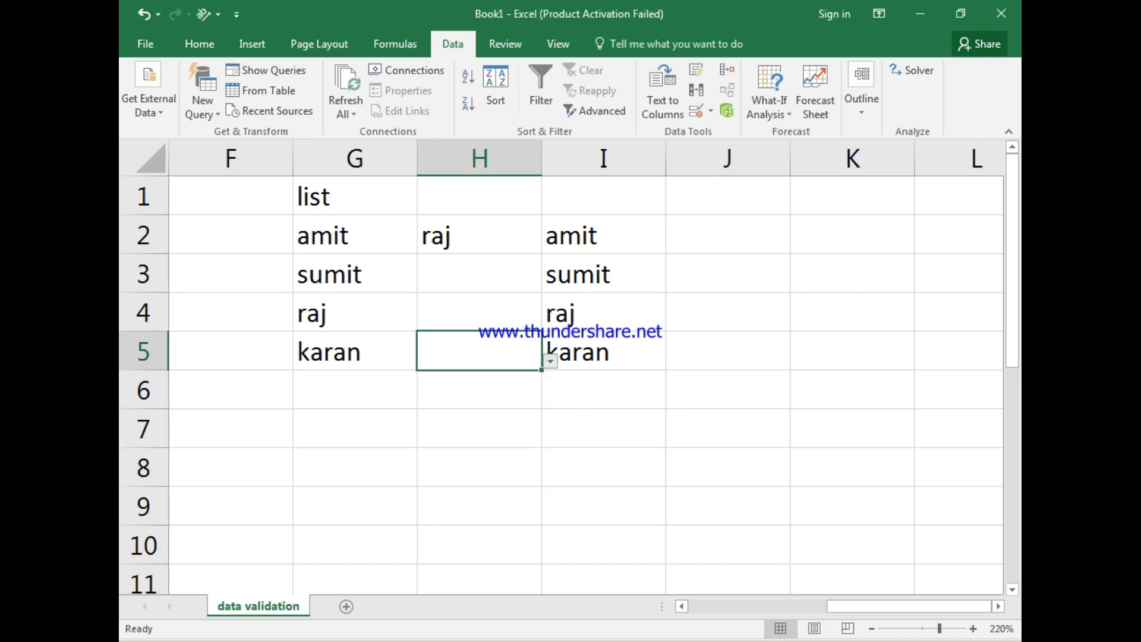
{"action": "left_click", "coordinate": [550, 361]}
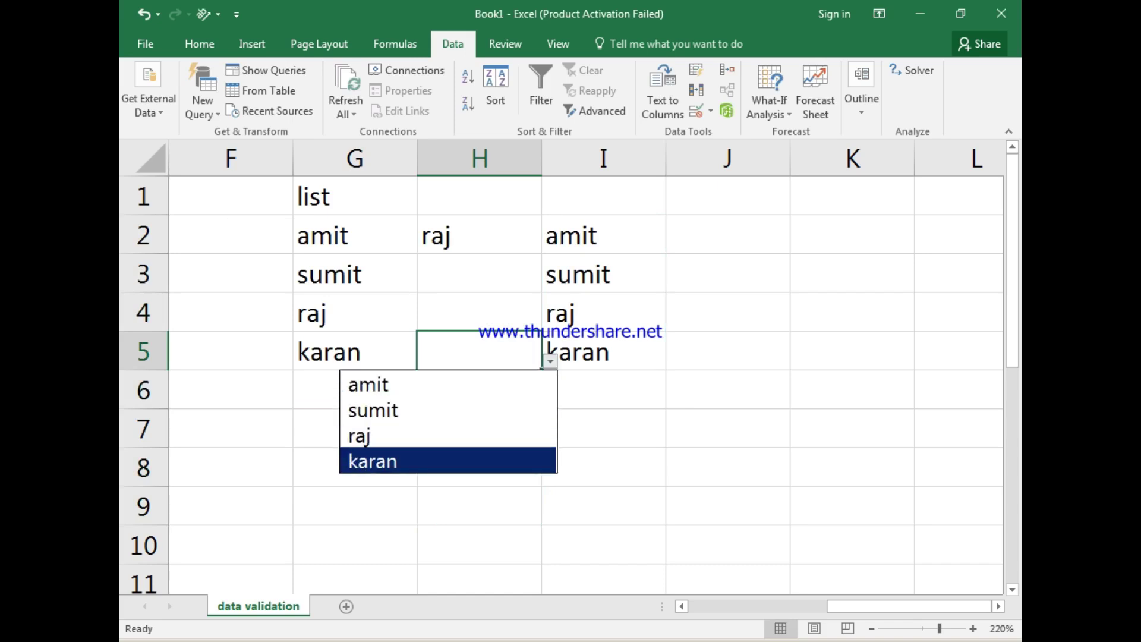
{"action": "left_click", "coordinate": [382, 461]}
{"action": "left_click", "coordinate": [479, 467]}
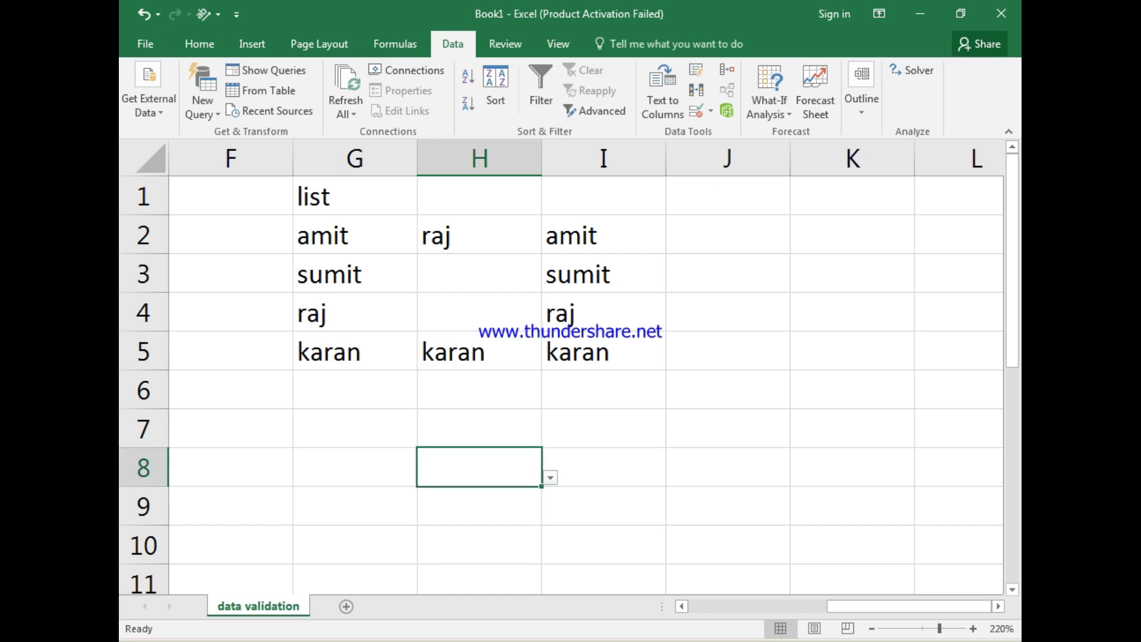
Enter the heading "text length" in cell K1 and autofit the width of column K
{"action": "left_click", "coordinate": [998, 606]}
{"action": "left_click", "coordinate": [998, 606]}
{"action": "left_click", "coordinate": [999, 606]}
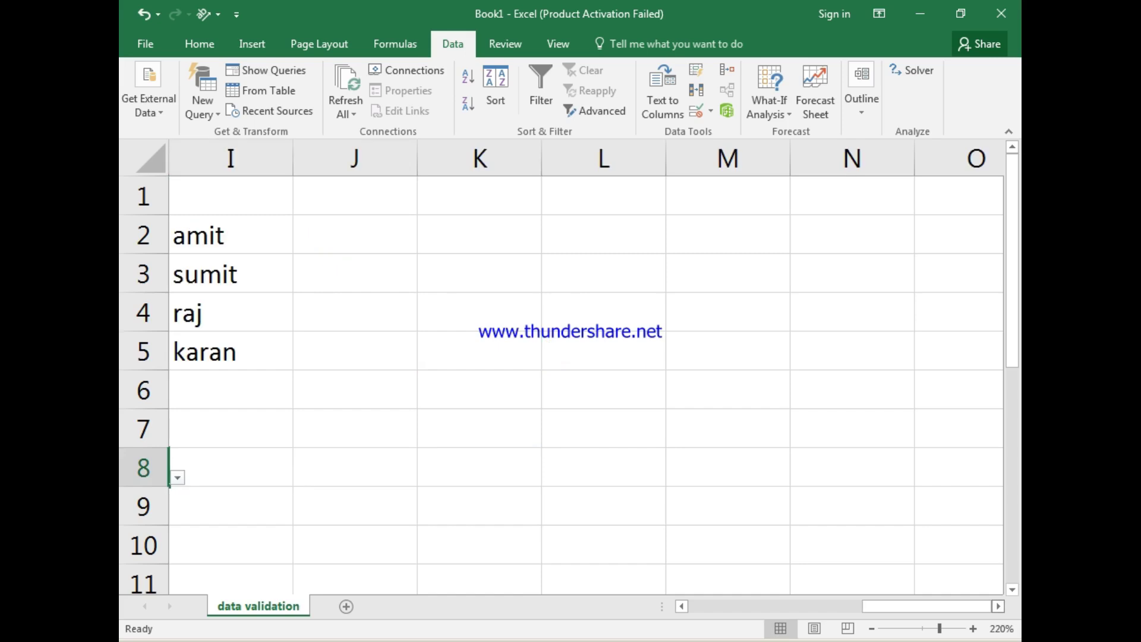
{"action": "left_click", "coordinate": [998, 606]}
{"action": "left_click", "coordinate": [355, 196]}
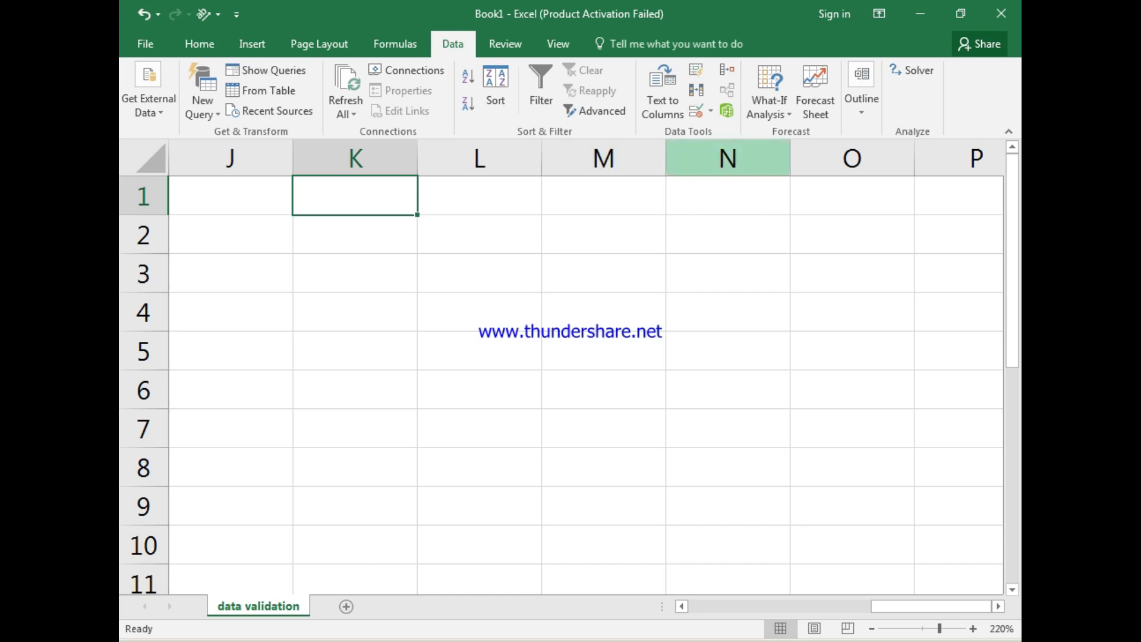
{"action": "type", "text": "tex"}
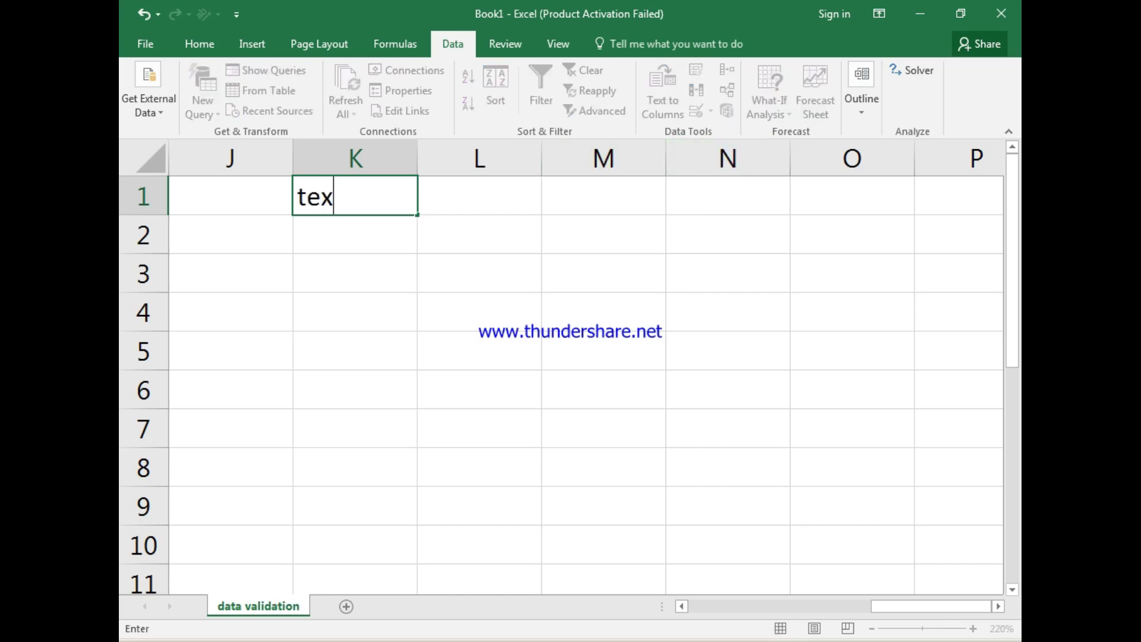
{"action": "type", "text": "t length"}
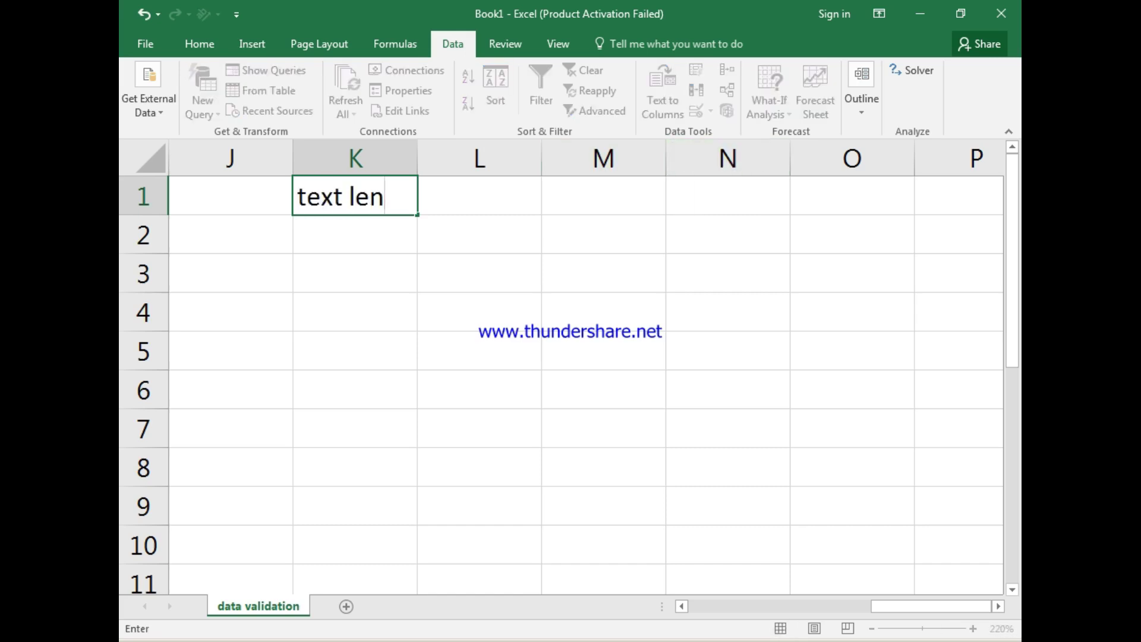
{"action": "key", "text": "Return"}
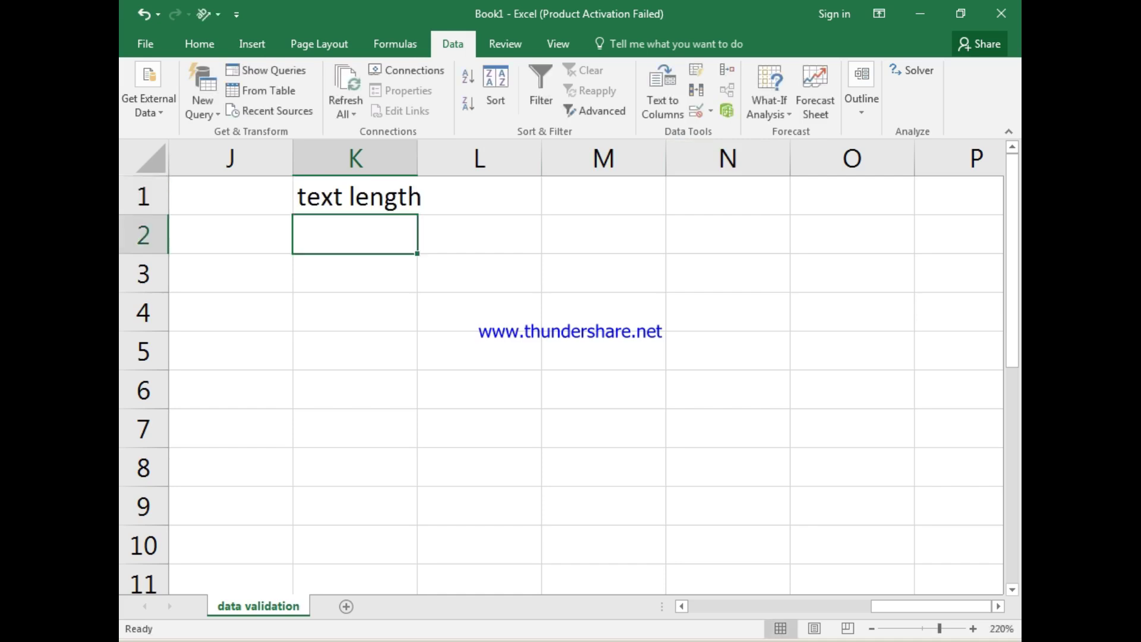
{"action": "double_click", "coordinate": [418, 159]}
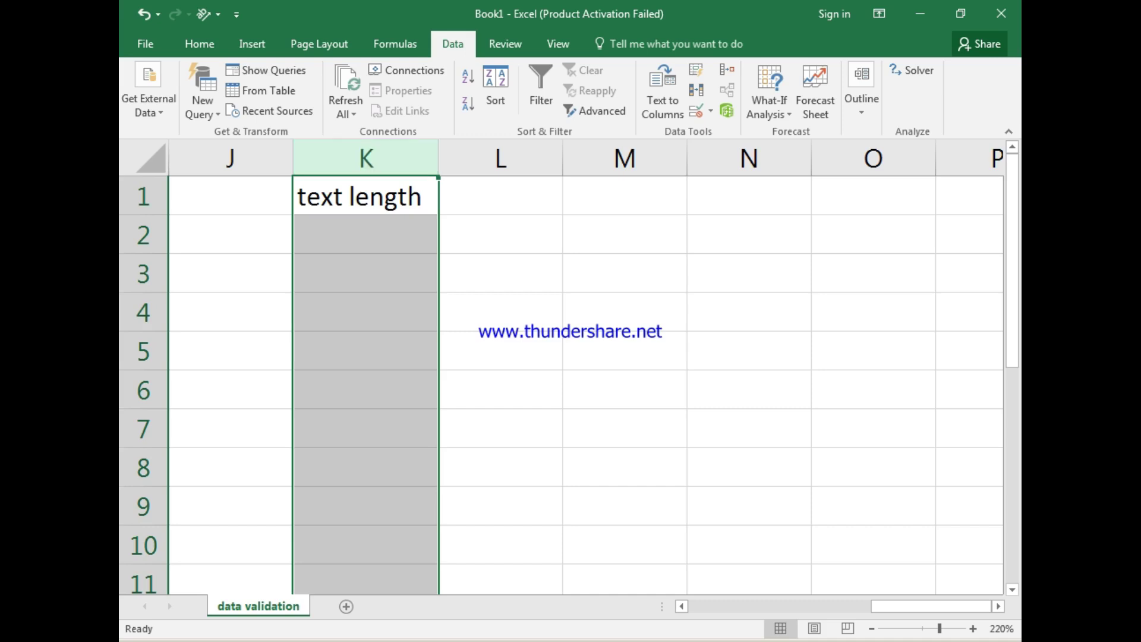
{"action": "left_click", "coordinate": [380, 234]}
{"action": "left_click_drag", "start_coordinate": [380, 235], "coordinate": [380, 506]}
{"action": "left_click", "coordinate": [380, 506]}
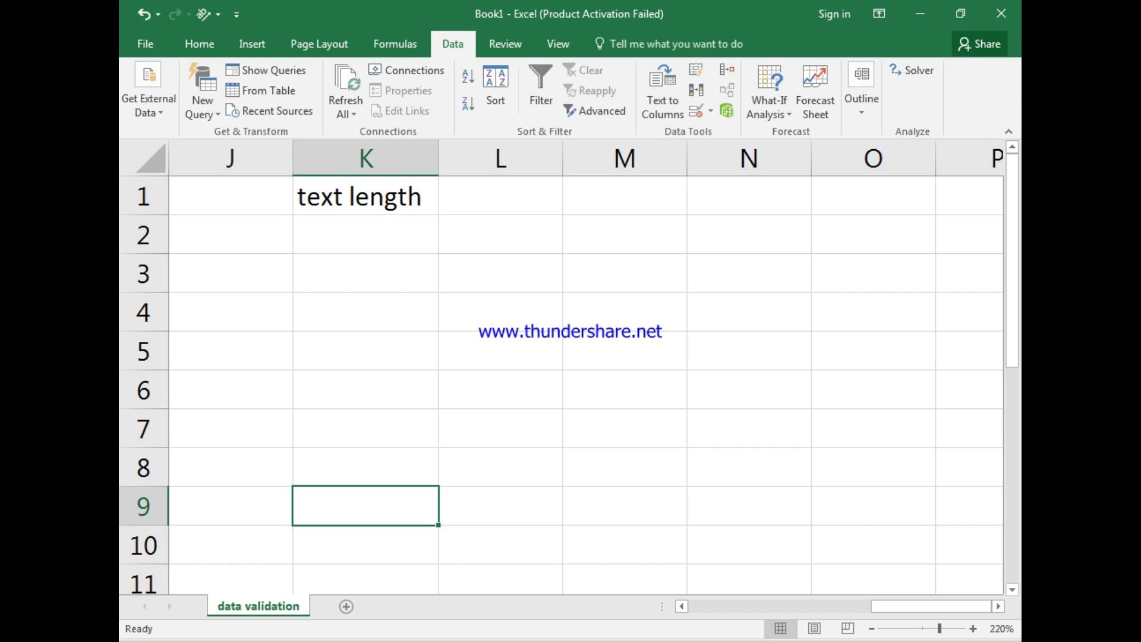
Start a data validation rule for cells K2:K10 and set it to allow Text length
{"action": "left_click_drag", "start_coordinate": [380, 235], "coordinate": [380, 545]}
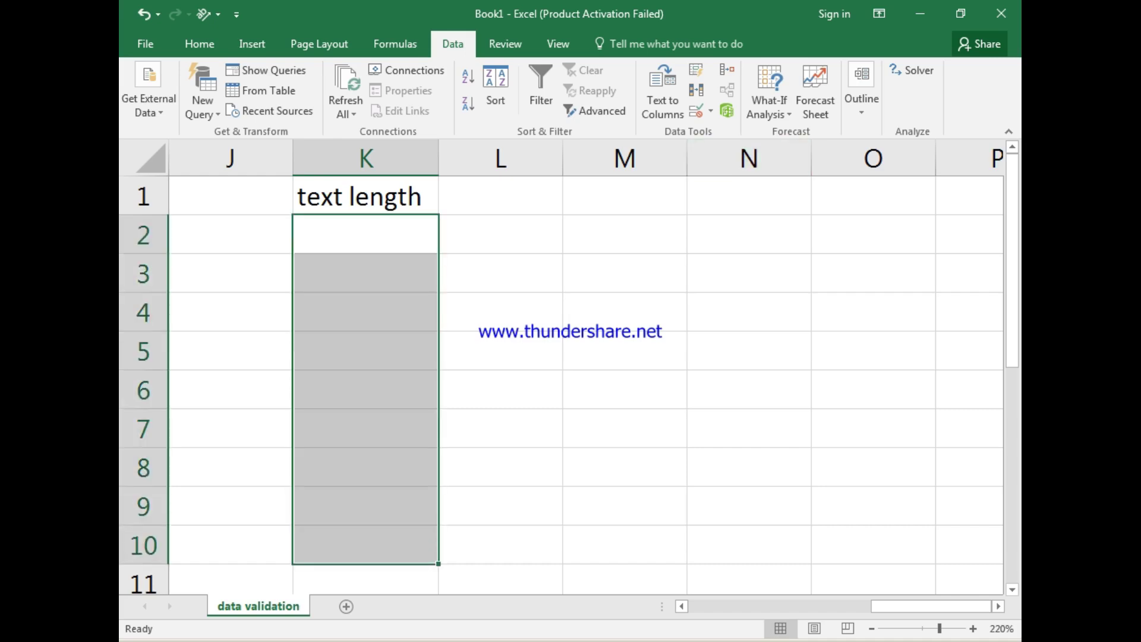
{"action": "left_click", "coordinate": [711, 111]}
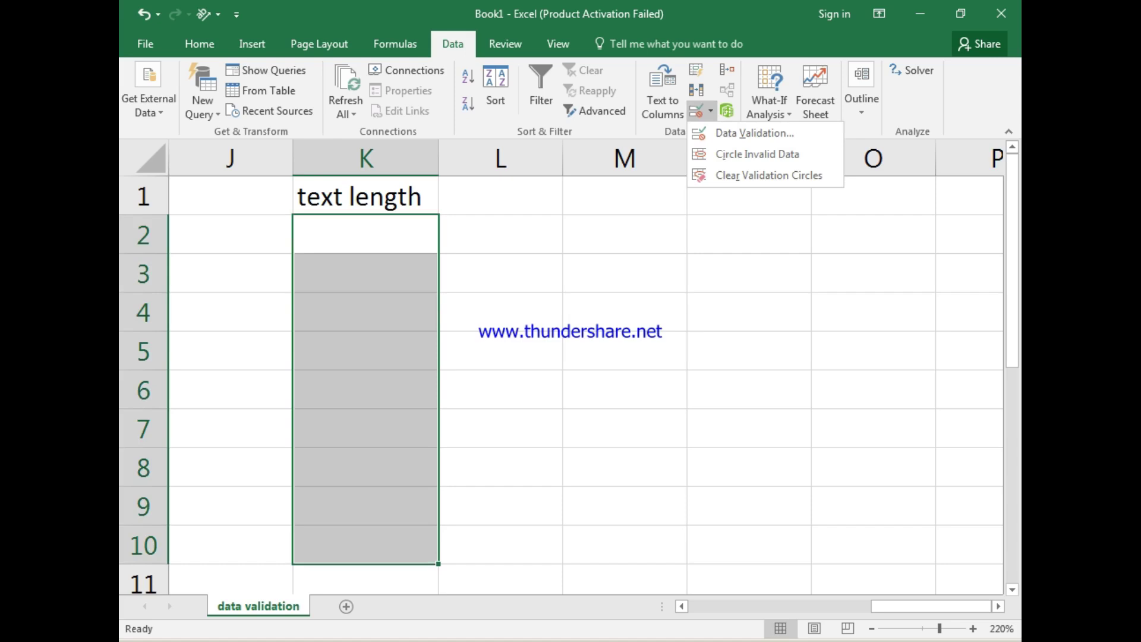
{"action": "left_click", "coordinate": [754, 133]}
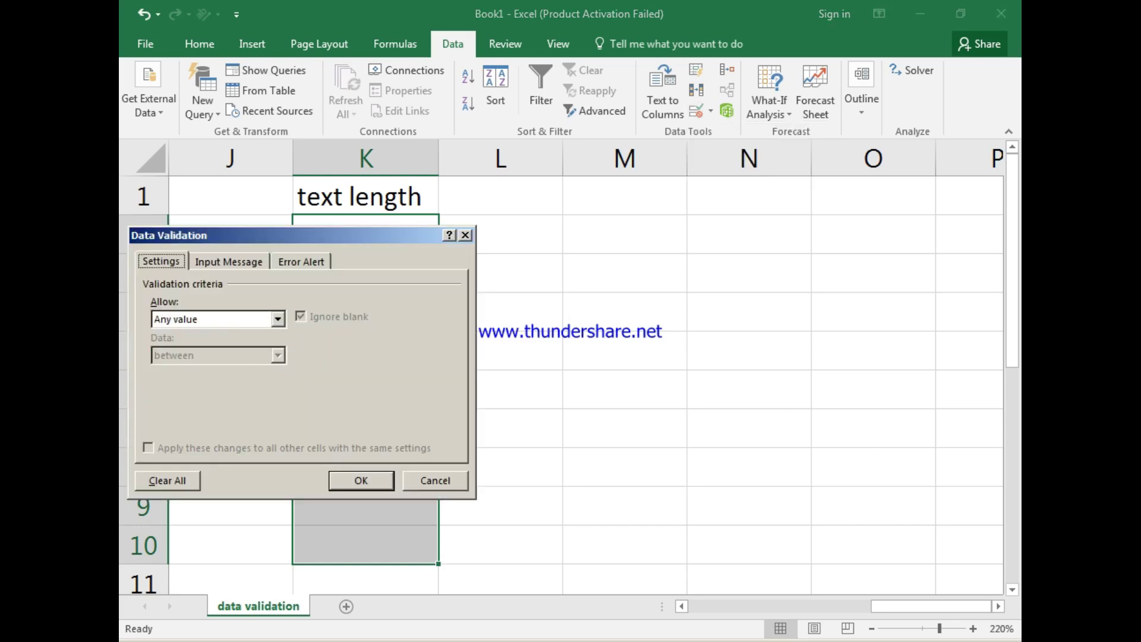
{"action": "left_click_drag", "start_coordinate": [321, 235], "coordinate": [644, 223]}
{"action": "left_click", "coordinate": [601, 306]}
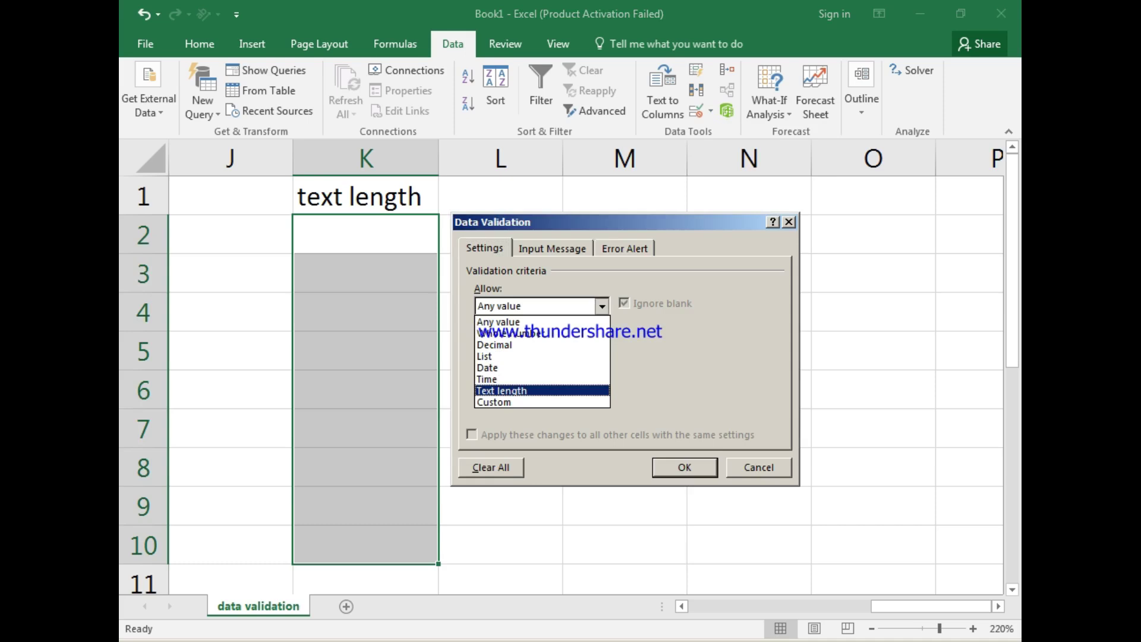
{"action": "key", "text": "Return"}
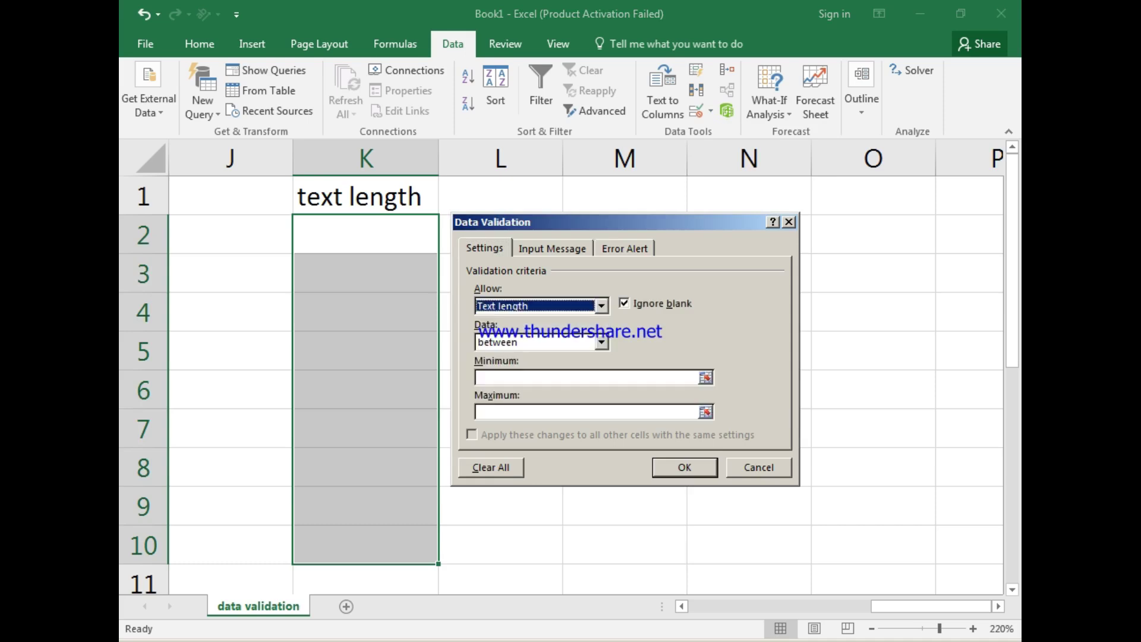
Set the text-length condition to greater than or equal to with a minimum of 2 and apply the rule
{"action": "left_click", "coordinate": [602, 342]}
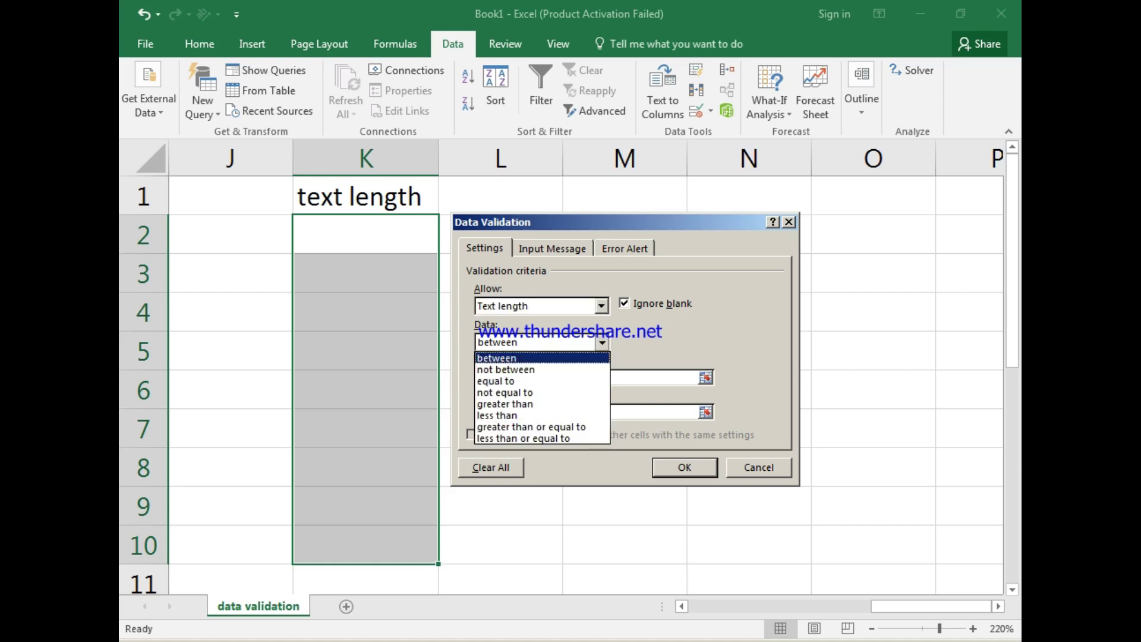
{"action": "left_click", "coordinate": [601, 343]}
{"action": "left_click", "coordinate": [602, 343]}
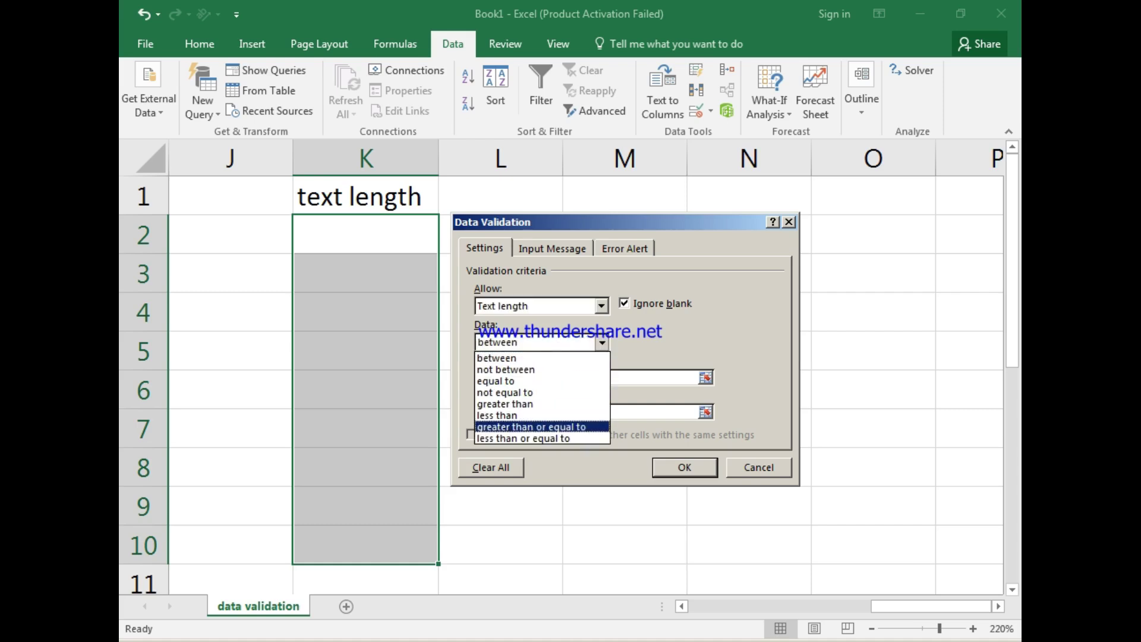
{"action": "key", "text": "Return"}
{"action": "left_click", "coordinate": [535, 378]}
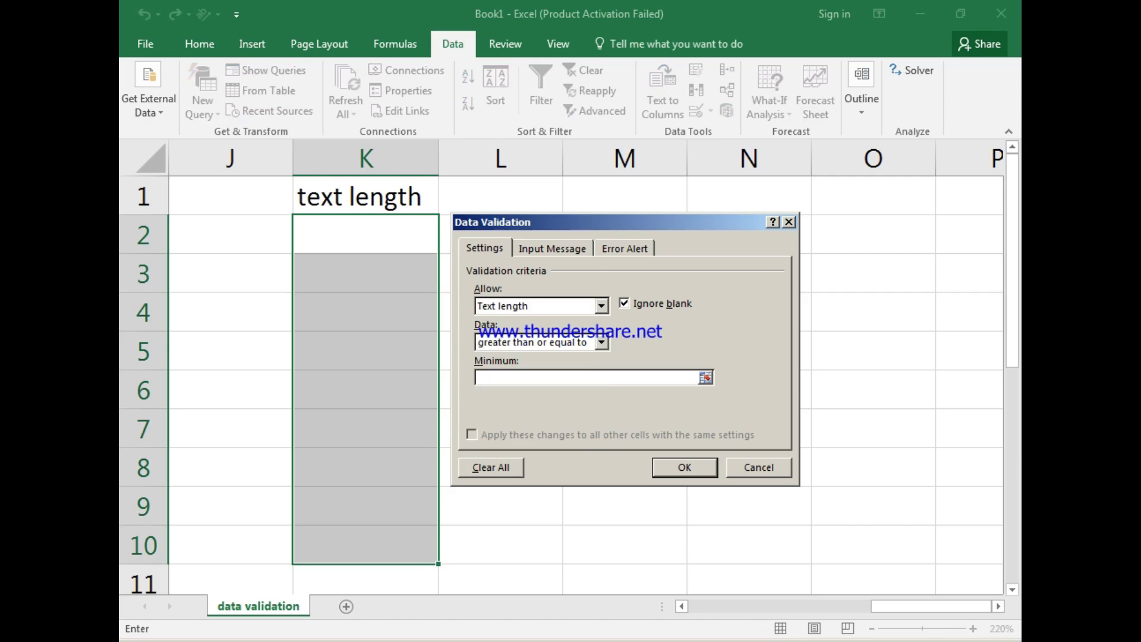
{"action": "type", "text": "2"}
{"action": "key", "text": "Return"}
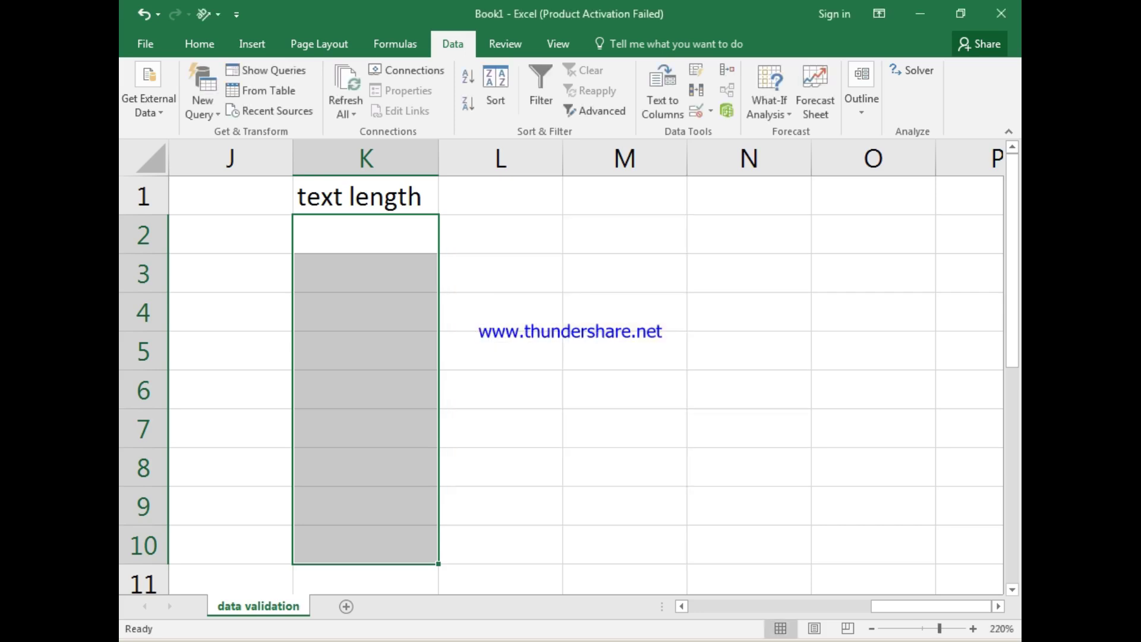
Enter a two-letter name in cell K2 to test the text-length rule
{"action": "left_click", "coordinate": [365, 234]}
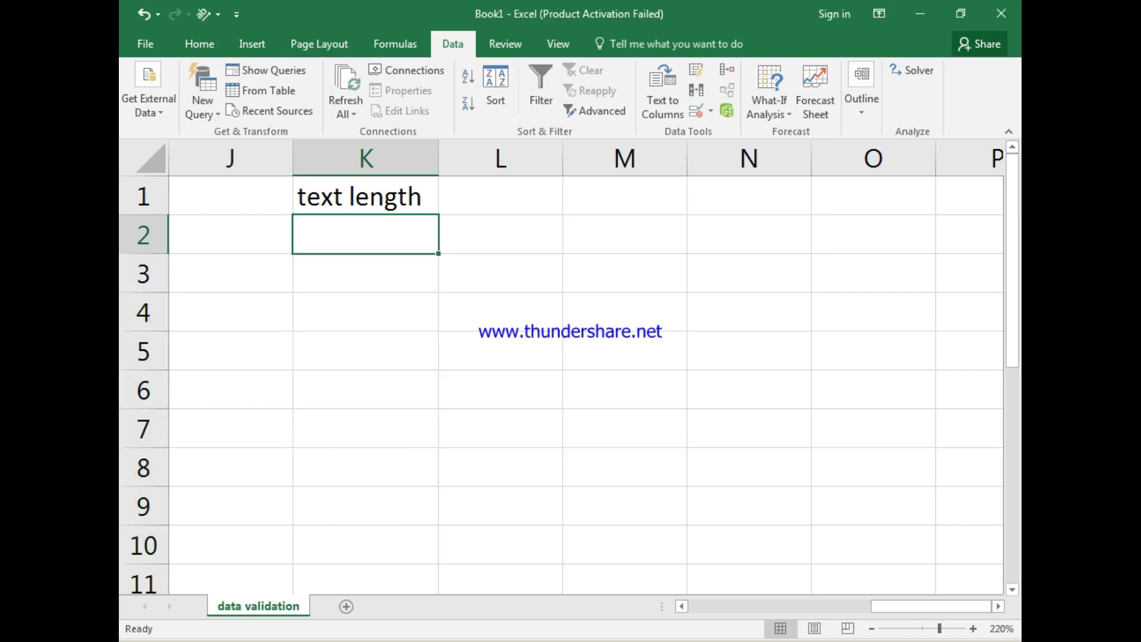
{"action": "type", "text": "om"}
{"action": "key", "text": "Return"}
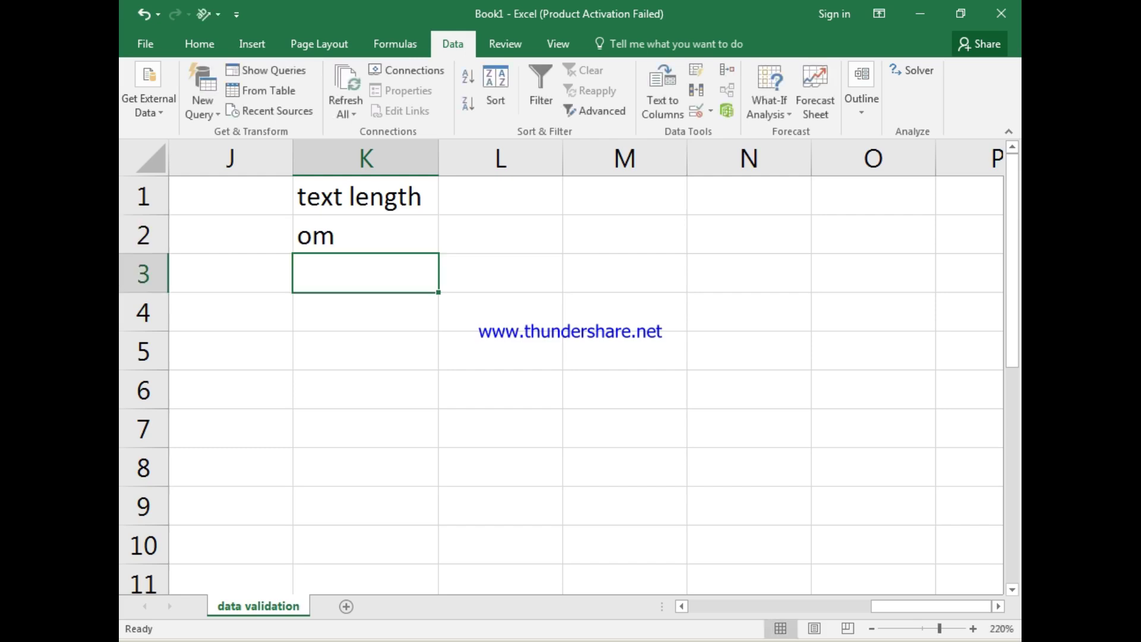
Try the single letter "m" in cell K3, discard it, and enter a five-letter name there instead
{"action": "type", "text": "m"}
{"action": "key", "text": "Return"}
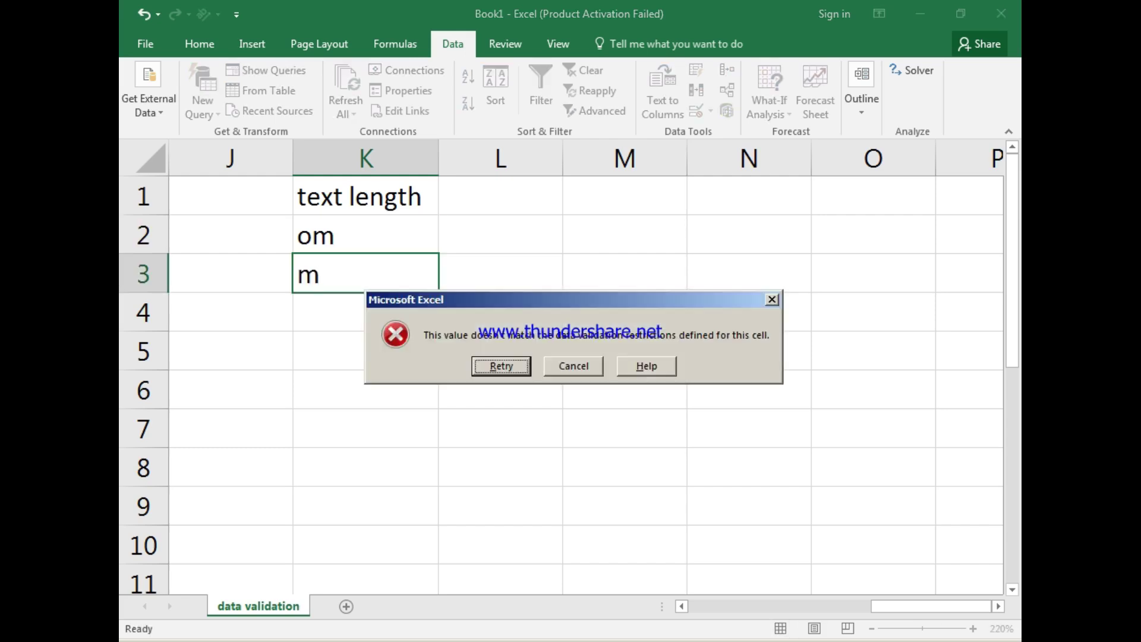
{"action": "key", "text": "Tab"}
{"action": "key", "text": "Return"}
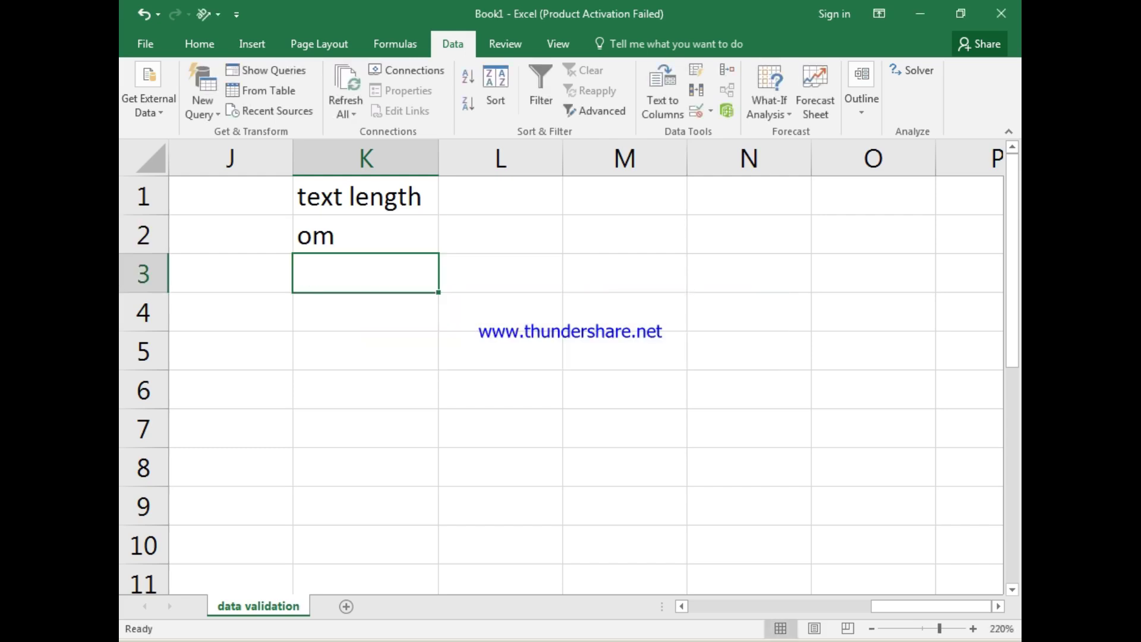
{"action": "type", "text": "rajan"}
{"action": "key", "text": "Return"}
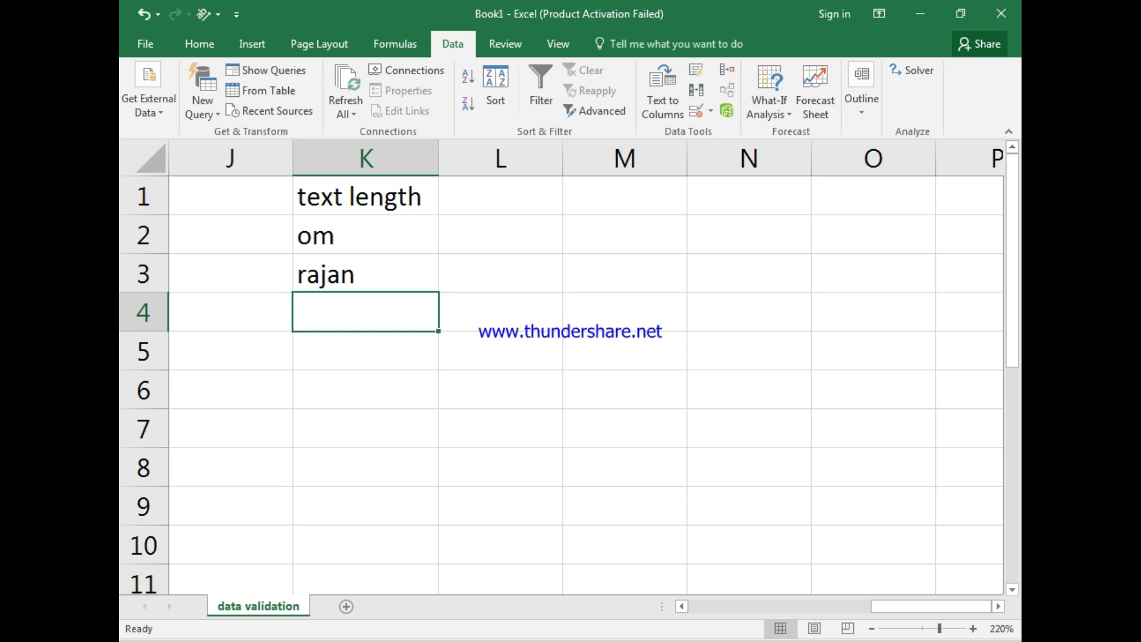
Start a data validation rule for cells N1:Q8 with both the error alert and the input message turned off
{"action": "left_click", "coordinate": [998, 607]}
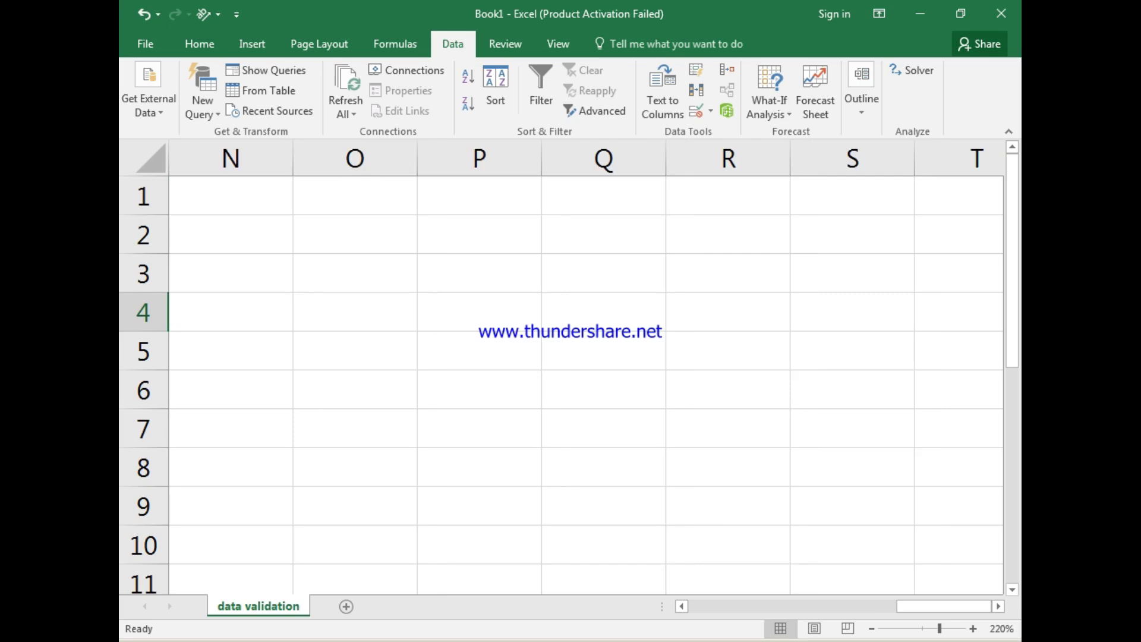
{"action": "left_click_drag", "start_coordinate": [230, 196], "coordinate": [603, 466]}
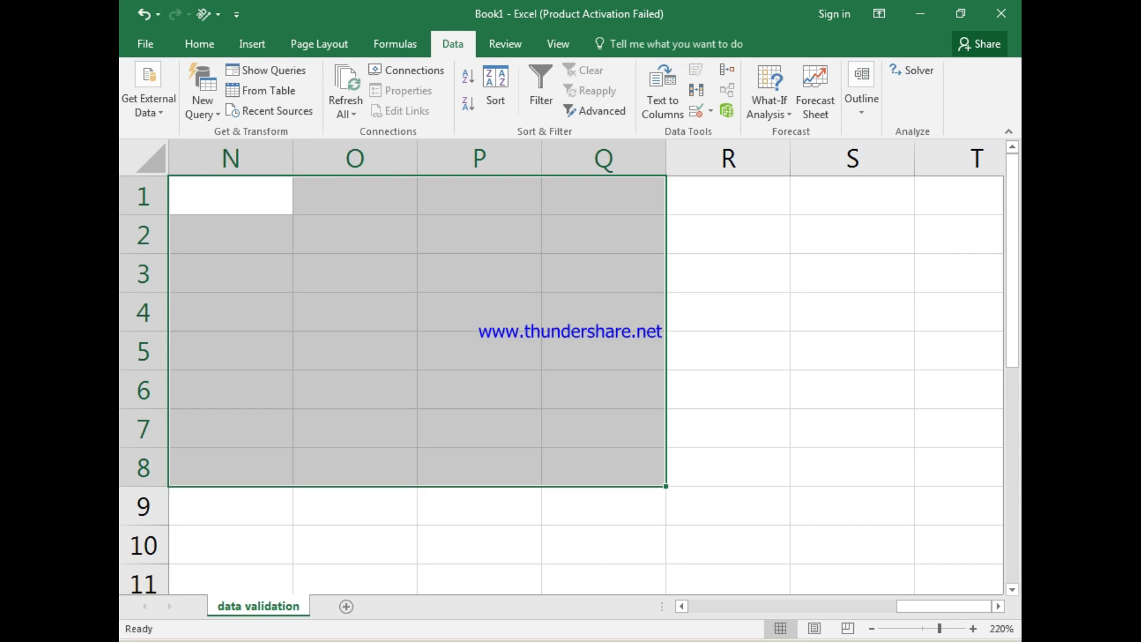
{"action": "left_click", "coordinate": [710, 111]}
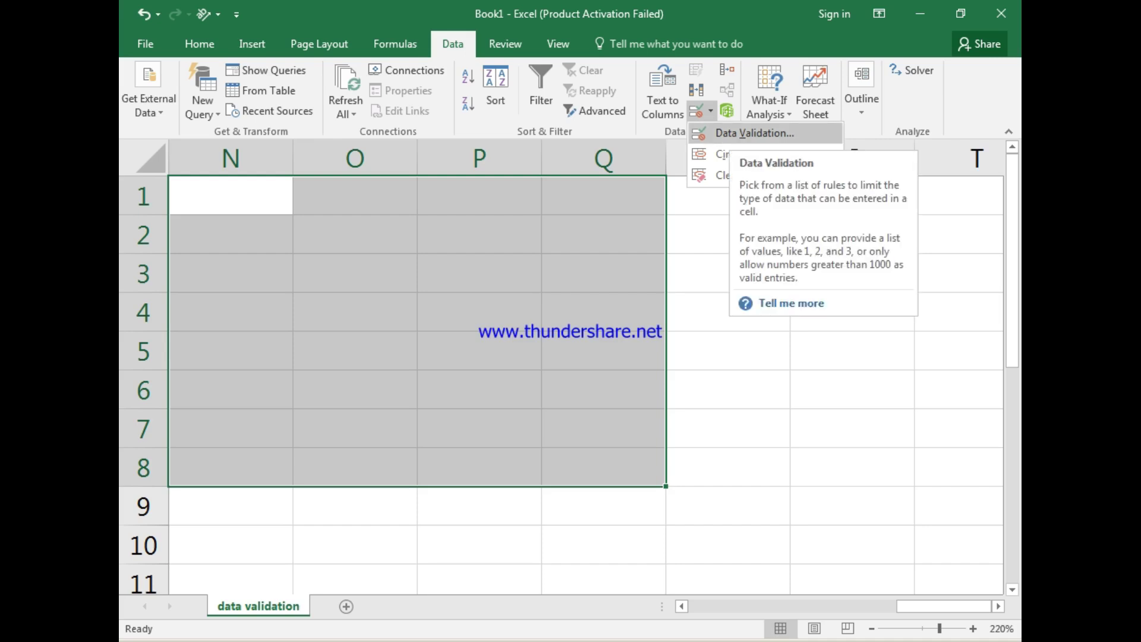
{"action": "left_click", "coordinate": [754, 132]}
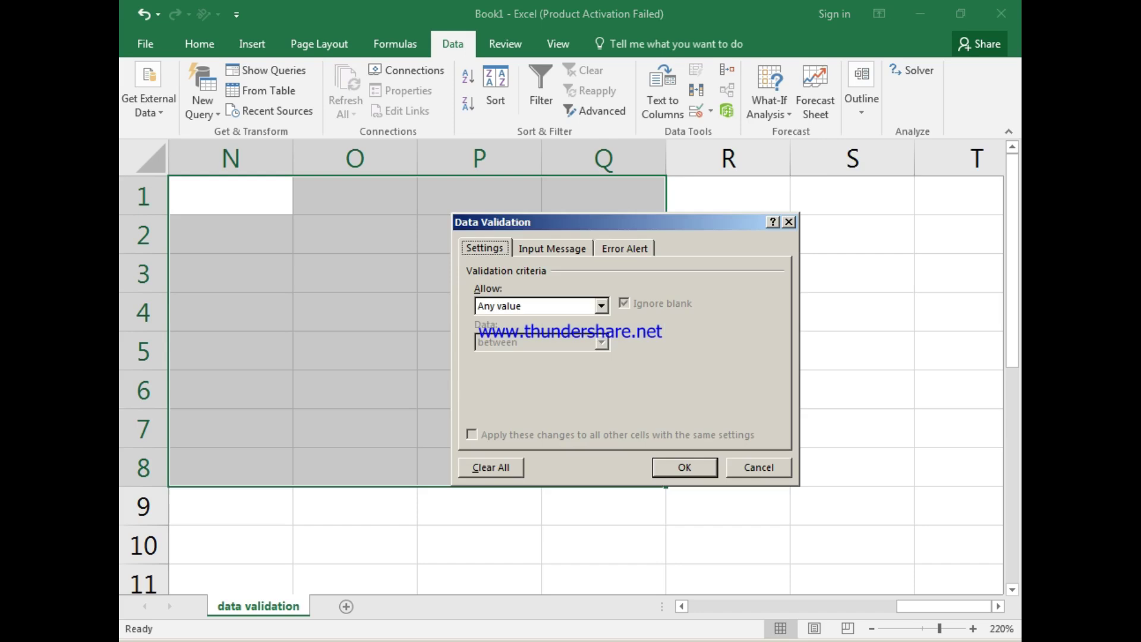
{"action": "left_click", "coordinate": [625, 249]}
{"action": "left_click", "coordinate": [472, 271]}
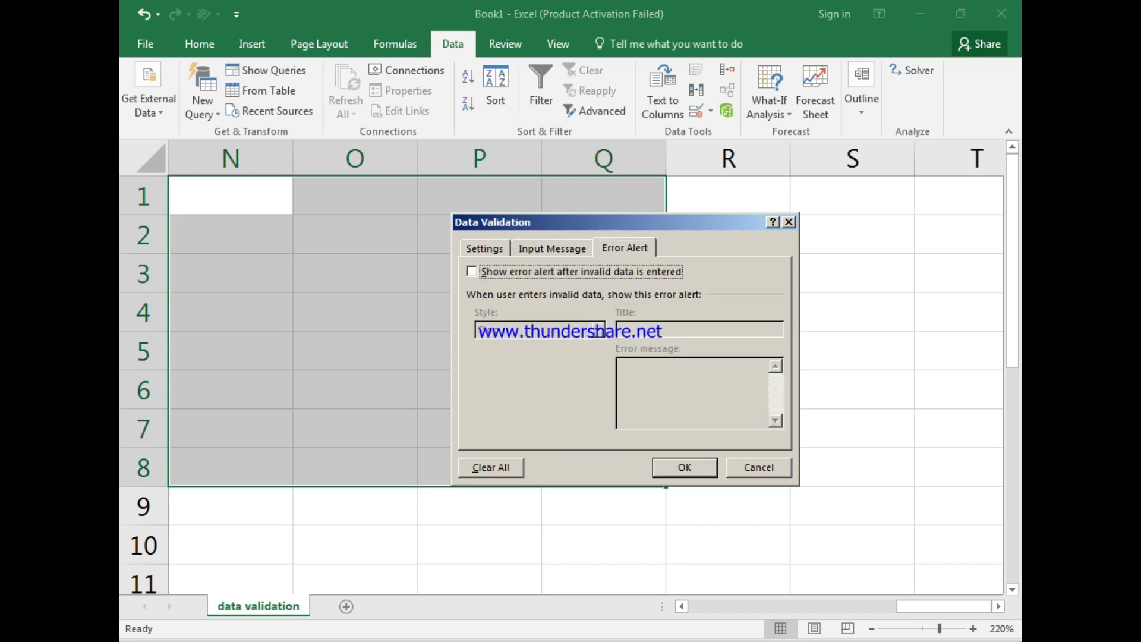
{"action": "left_click", "coordinate": [552, 248]}
{"action": "left_click", "coordinate": [471, 271]}
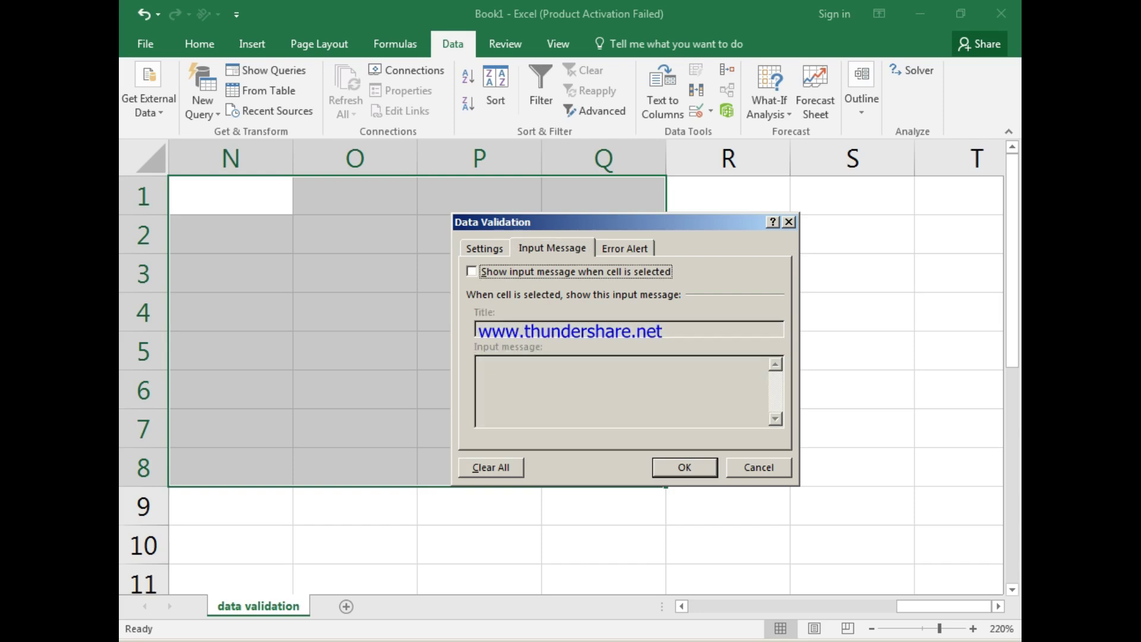
Set the rule to allow Decimal values between 1 and 100 and apply it to N1:Q8
{"action": "left_click", "coordinate": [484, 249]}
{"action": "left_click", "coordinate": [601, 306]}
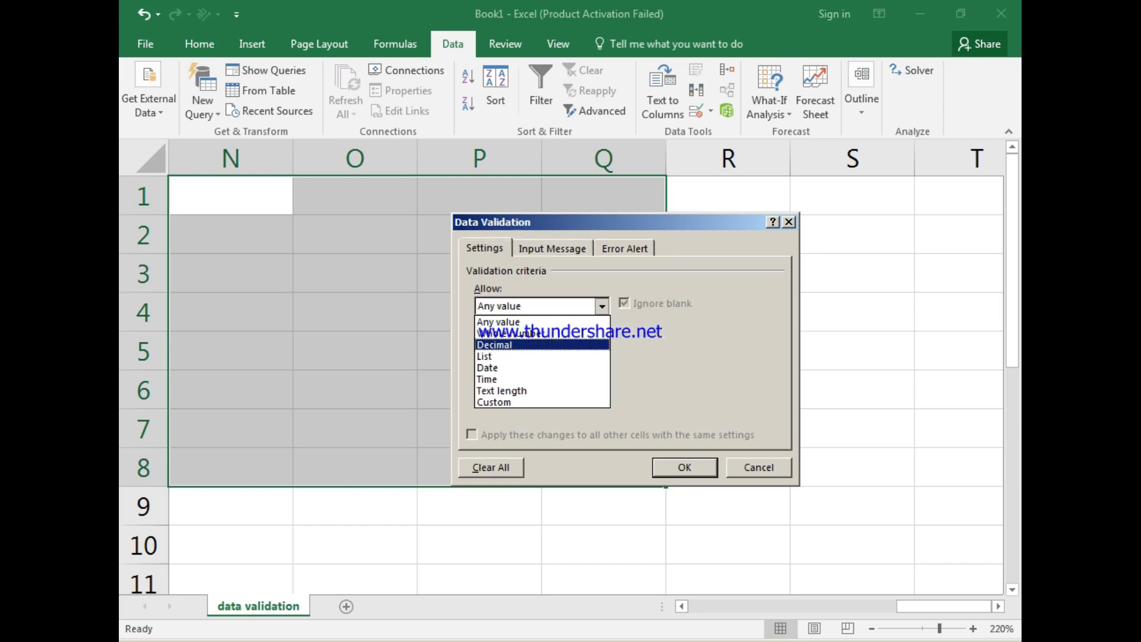
{"action": "left_click", "coordinate": [522, 344]}
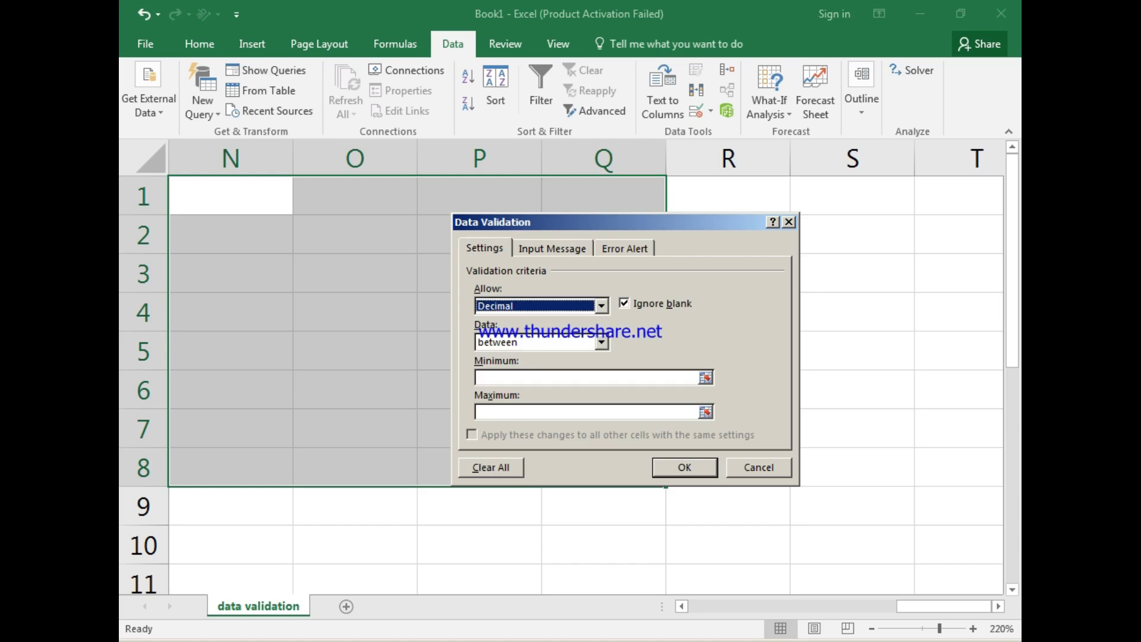
{"action": "left_click", "coordinate": [586, 378]}
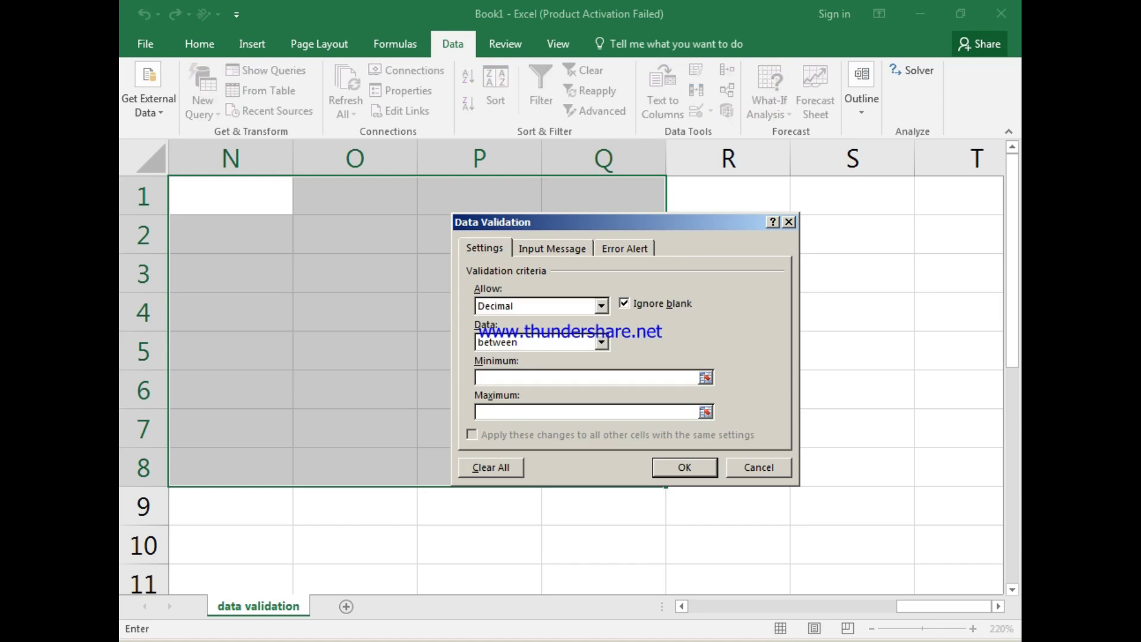
{"action": "type", "text": "1"}
{"action": "key", "text": "Tab"}
{"action": "type", "text": "100"}
{"action": "key", "text": "Return"}
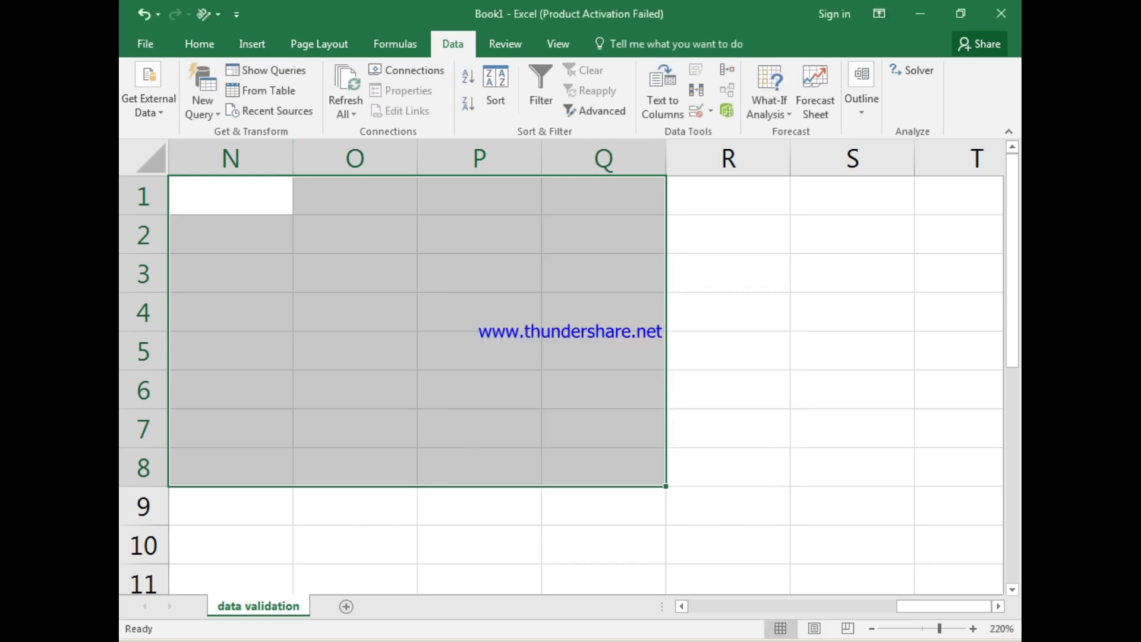
Fill cells N1:N7 with the test values 20, 60, 50.25, 6520, 254, 85 and 65
{"action": "type", "text": "20"}
{"action": "key", "text": "Return"}
{"action": "type", "text": "60"}
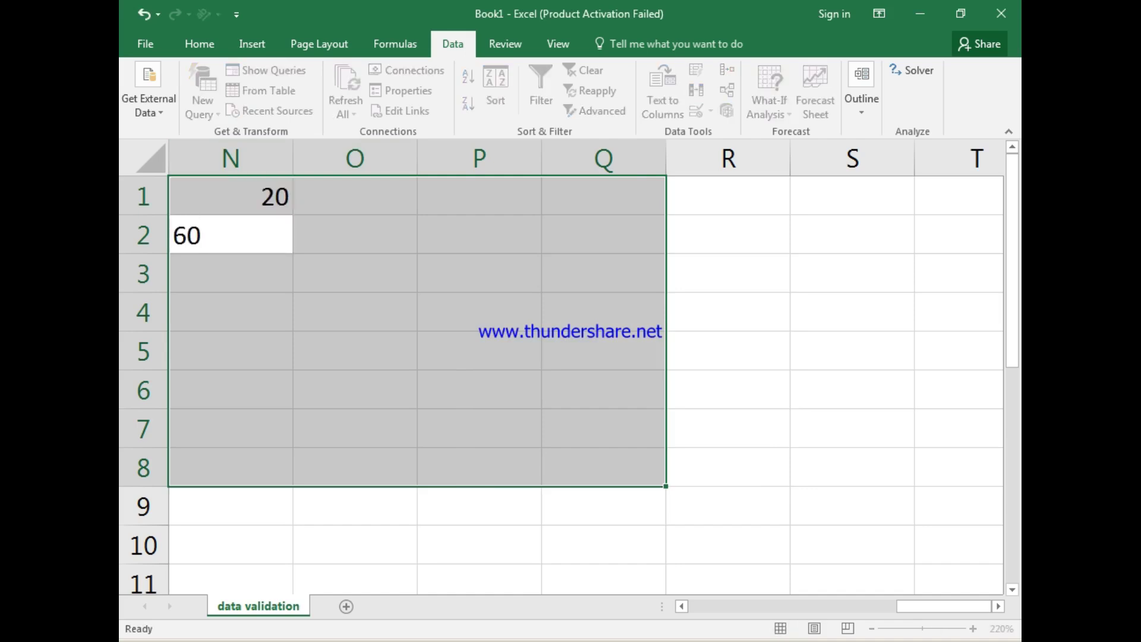
{"action": "key", "text": "Return"}
{"action": "type", "text": "50.25"}
{"action": "key", "text": "Return"}
{"action": "type", "text": "6520"}
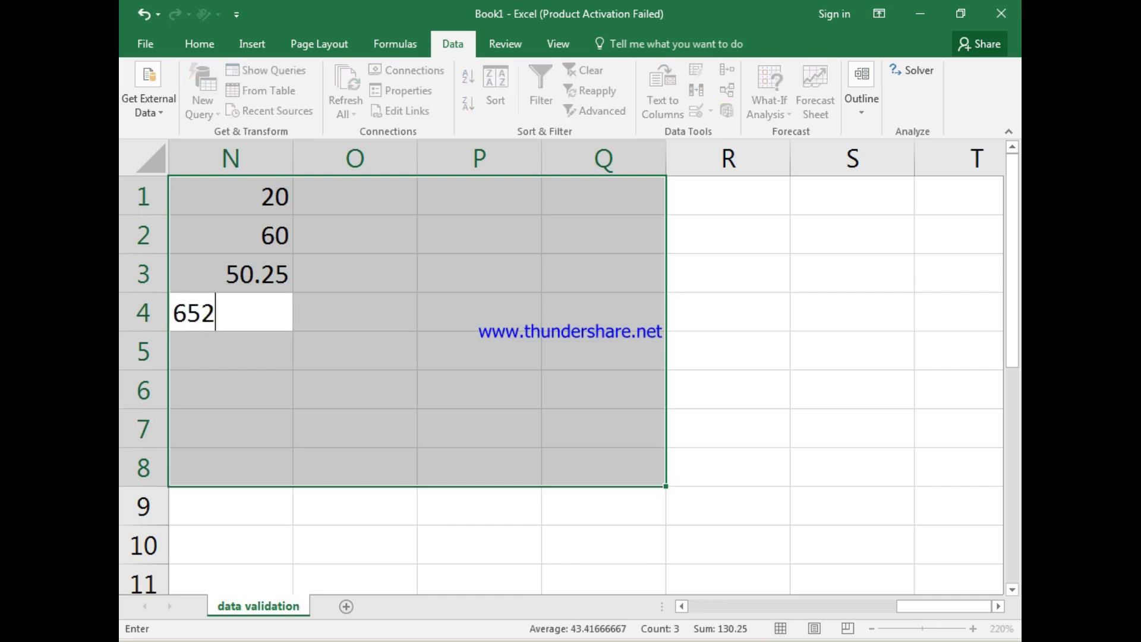
{"action": "key", "text": "Return"}
{"action": "type", "text": "254"}
{"action": "key", "text": "Return"}
{"action": "type", "text": "85"}
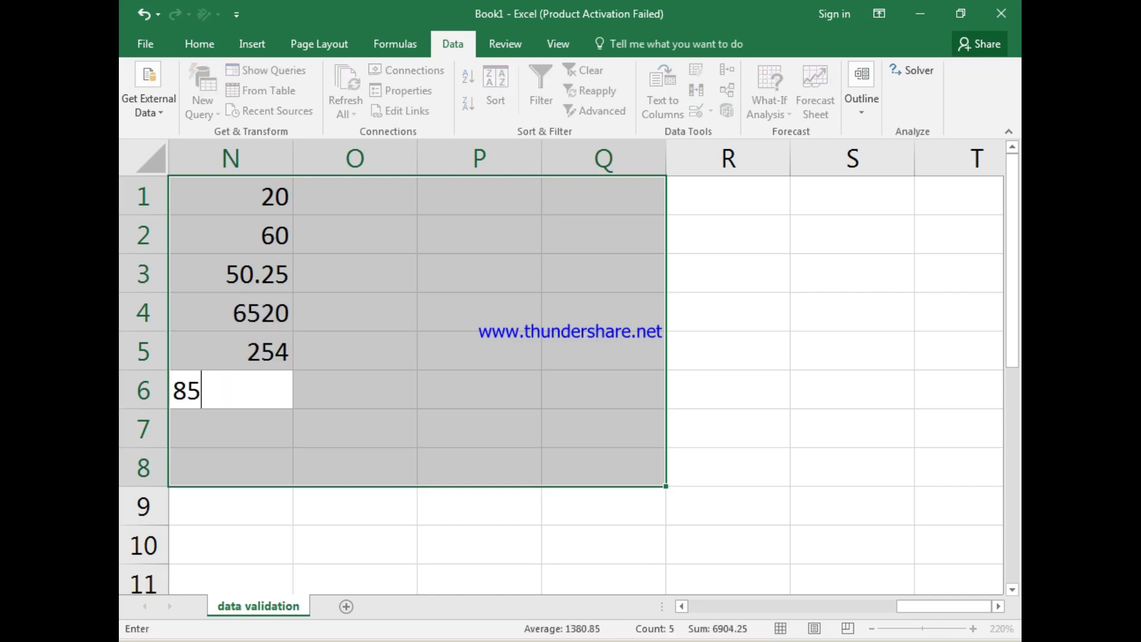
{"action": "key", "text": "Return"}
{"action": "type", "text": "65"}
{"action": "key", "text": "Return"}
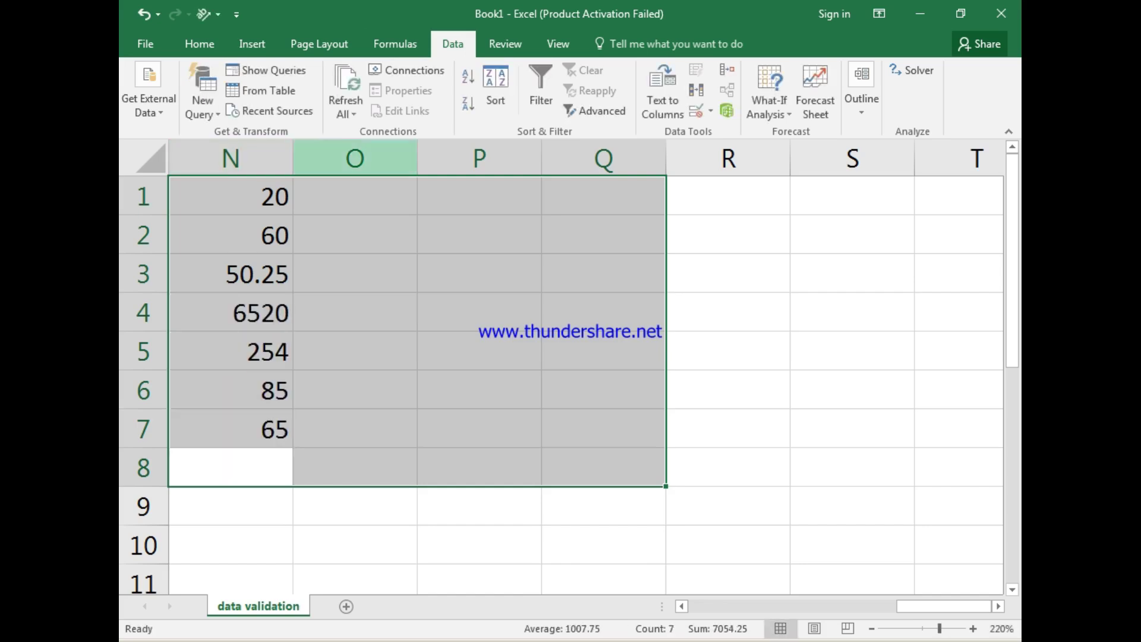
Fill cells O1:O7 with the test values 12, 65, 85, 980, 154, 652 and 120
{"action": "left_click", "coordinate": [355, 197]}
{"action": "type", "text": "12"}
{"action": "key", "text": "Return"}
{"action": "type", "text": "65"}
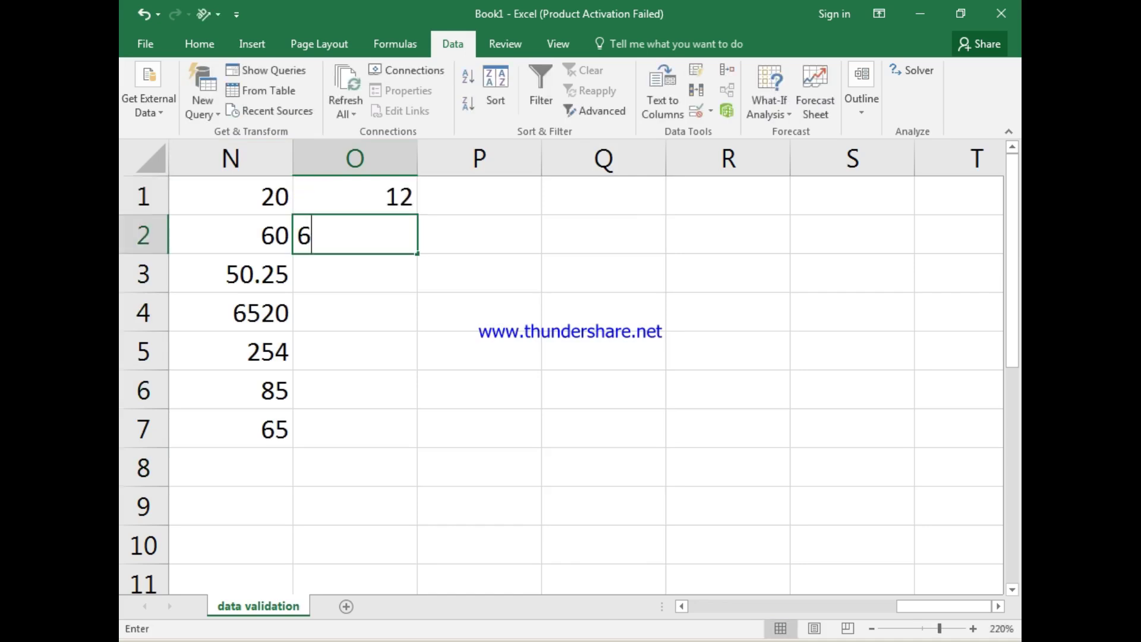
{"action": "key", "text": "Return"}
{"action": "type", "text": "85"}
{"action": "key", "text": "Return"}
{"action": "type", "text": "980"}
{"action": "key", "text": "Return"}
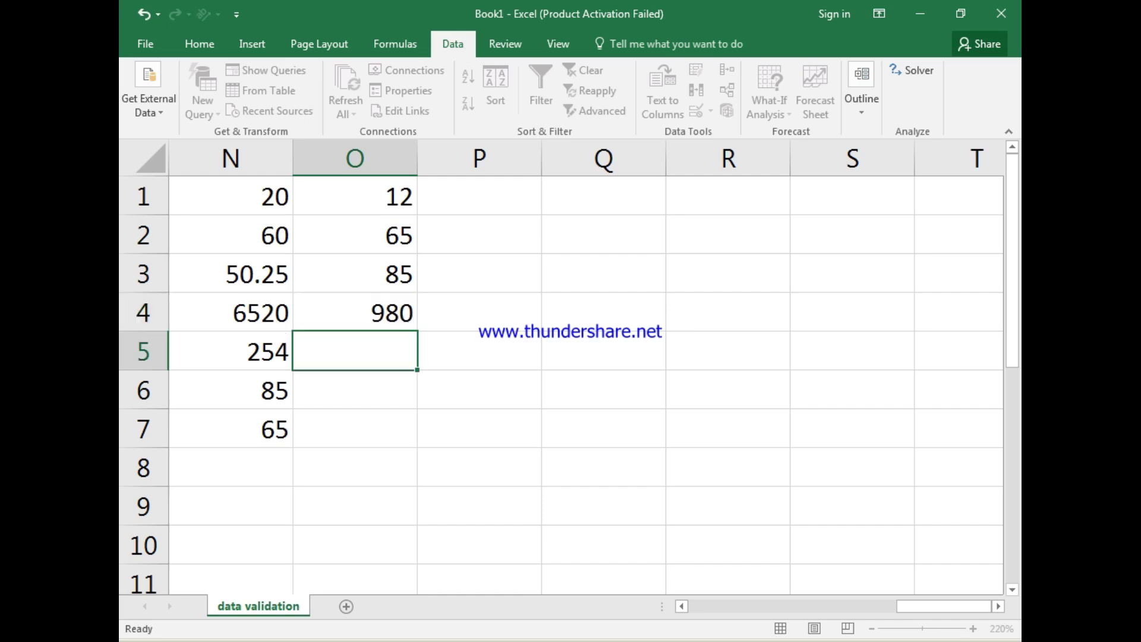
{"action": "type", "text": "154"}
{"action": "key", "text": "Return"}
{"action": "type", "text": "652"}
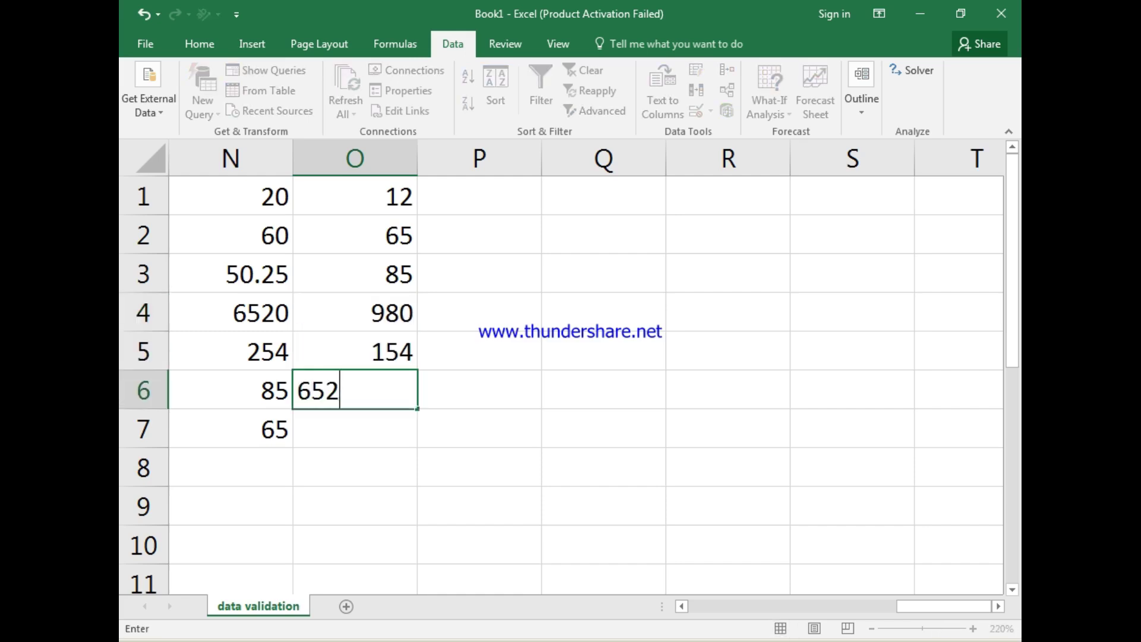
{"action": "key", "text": "Return"}
{"action": "type", "text": "120"}
{"action": "key", "text": "Return"}
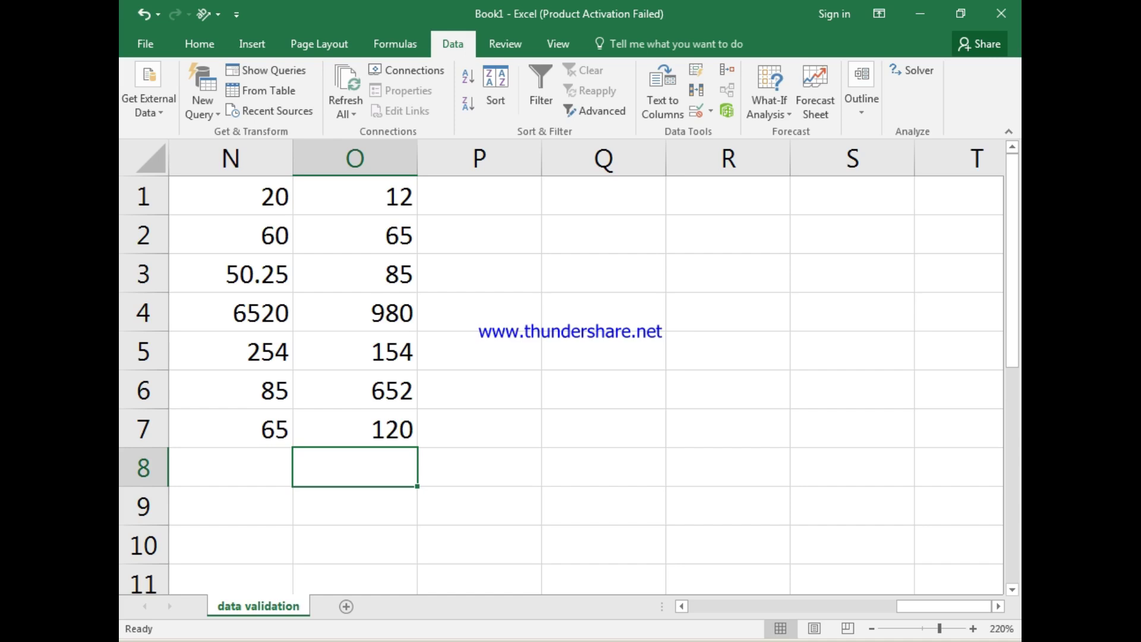
Circle the invalid data on the sheet to mark entries that break the validation rules
{"action": "left_click", "coordinate": [710, 111]}
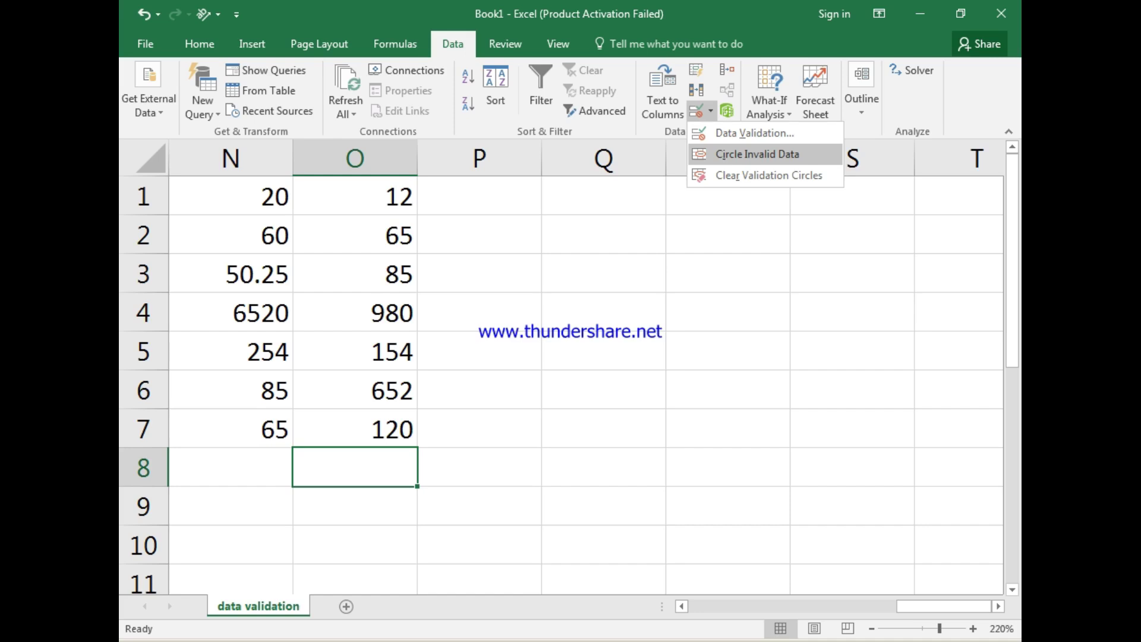
{"action": "left_click", "coordinate": [757, 154]}
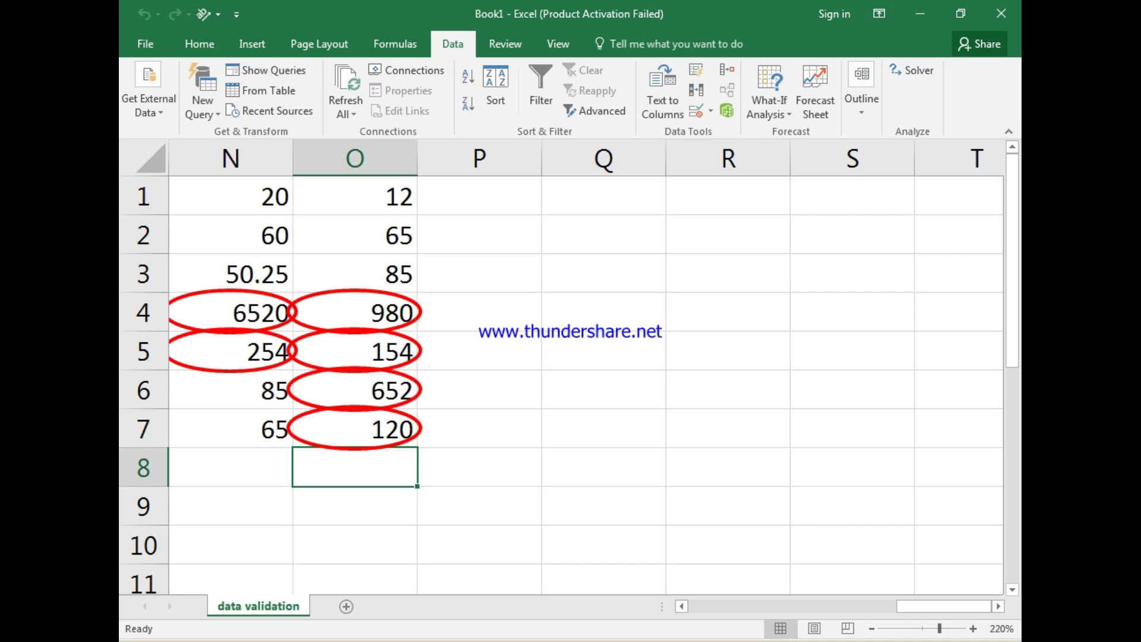
Merge and center cells P2:S6 and enter the title DATA VALIDATION in the merged cell
{"action": "left_click_drag", "start_coordinate": [603, 195], "coordinate": [852, 428]}
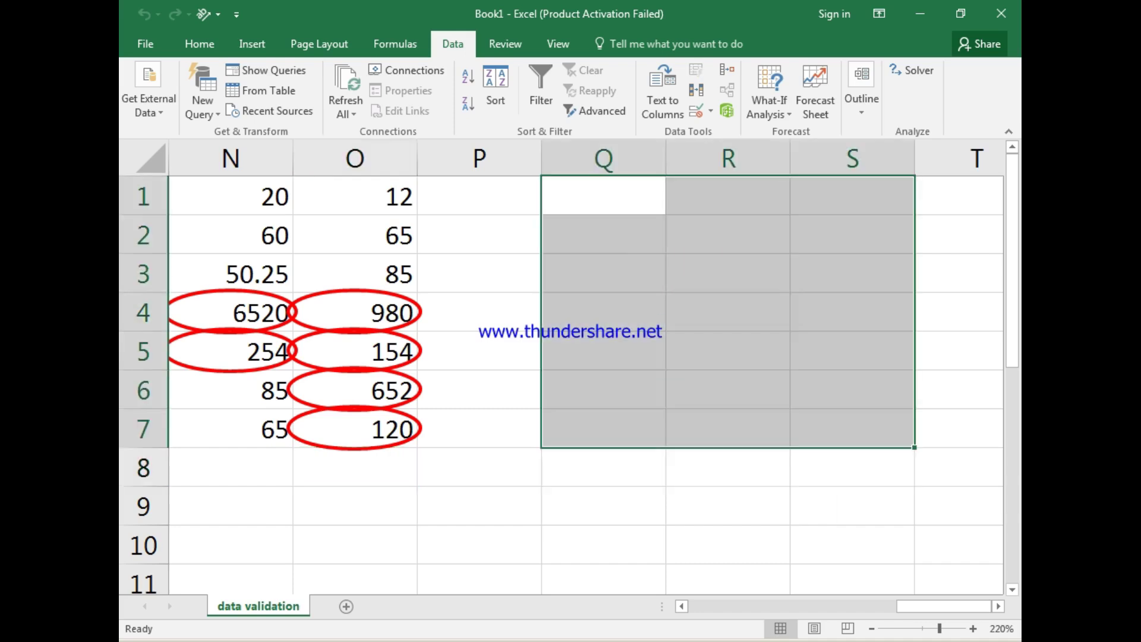
{"action": "left_click", "coordinate": [603, 391]}
{"action": "left_click_drag", "start_coordinate": [479, 235], "coordinate": [852, 390]}
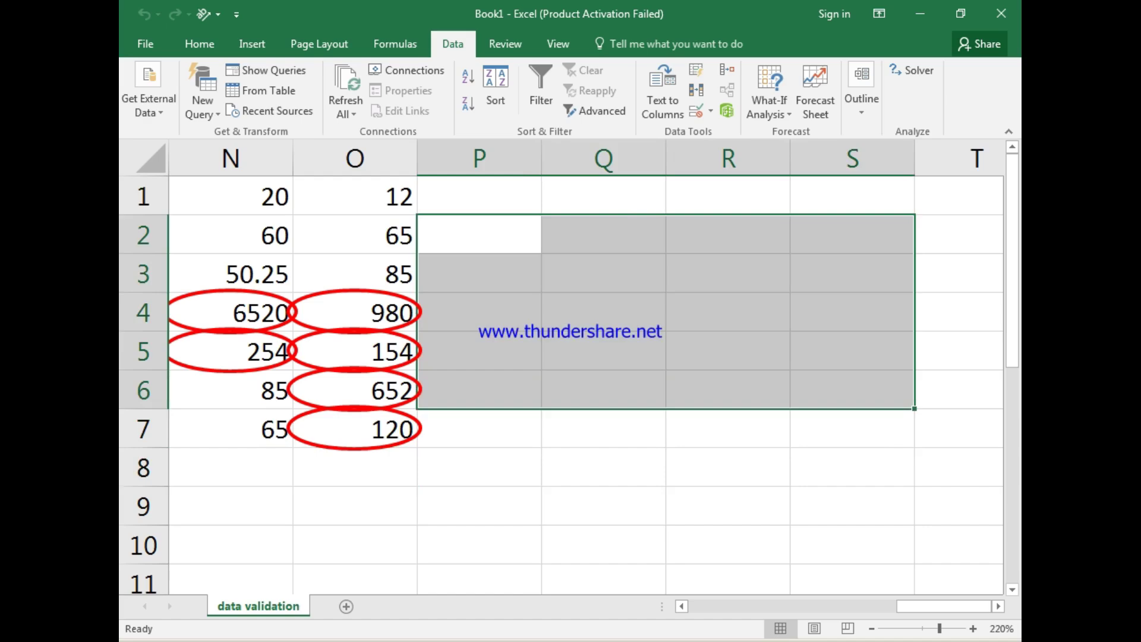
{"action": "left_click", "coordinate": [200, 43]}
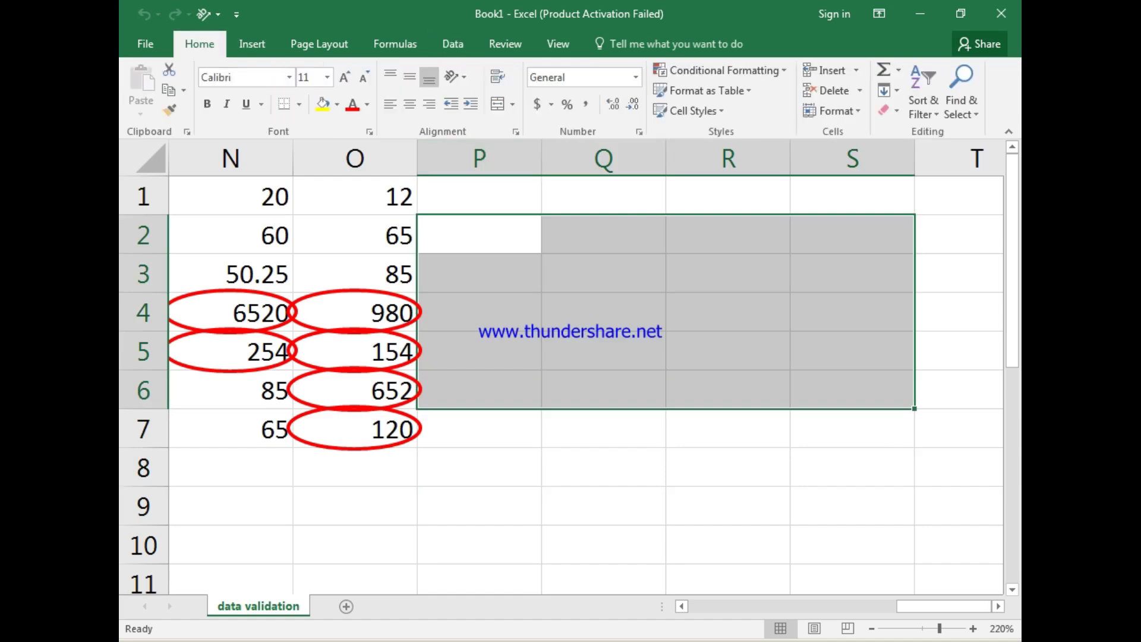
{"action": "left_click", "coordinate": [498, 104]}
{"action": "double_click", "coordinate": [665, 321]}
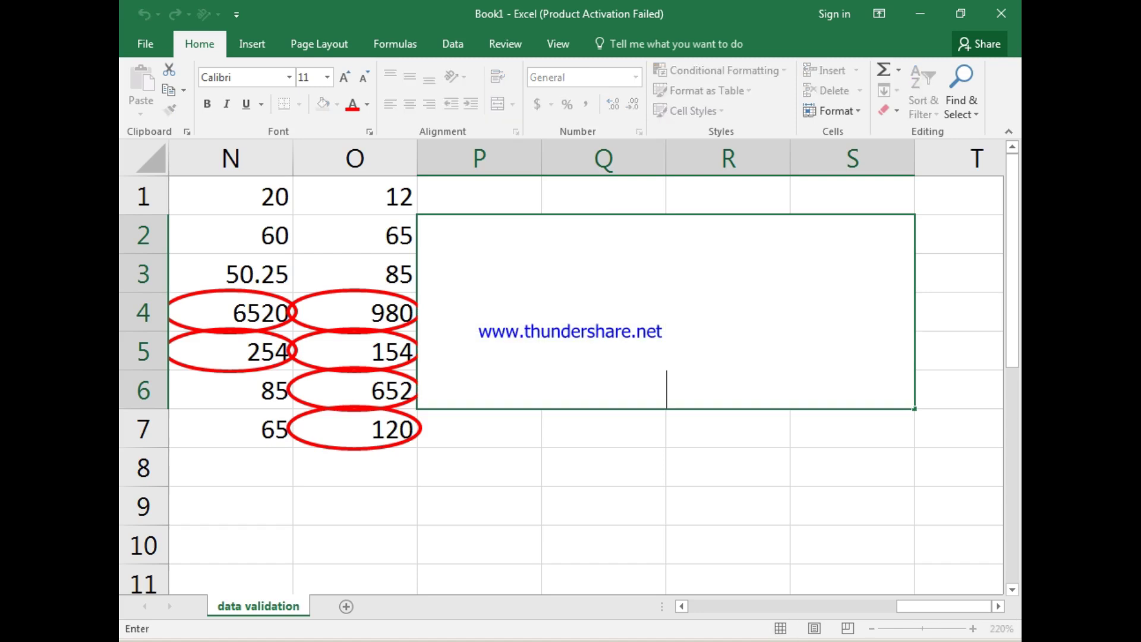
{"action": "type", "text": "DATA VALI"}
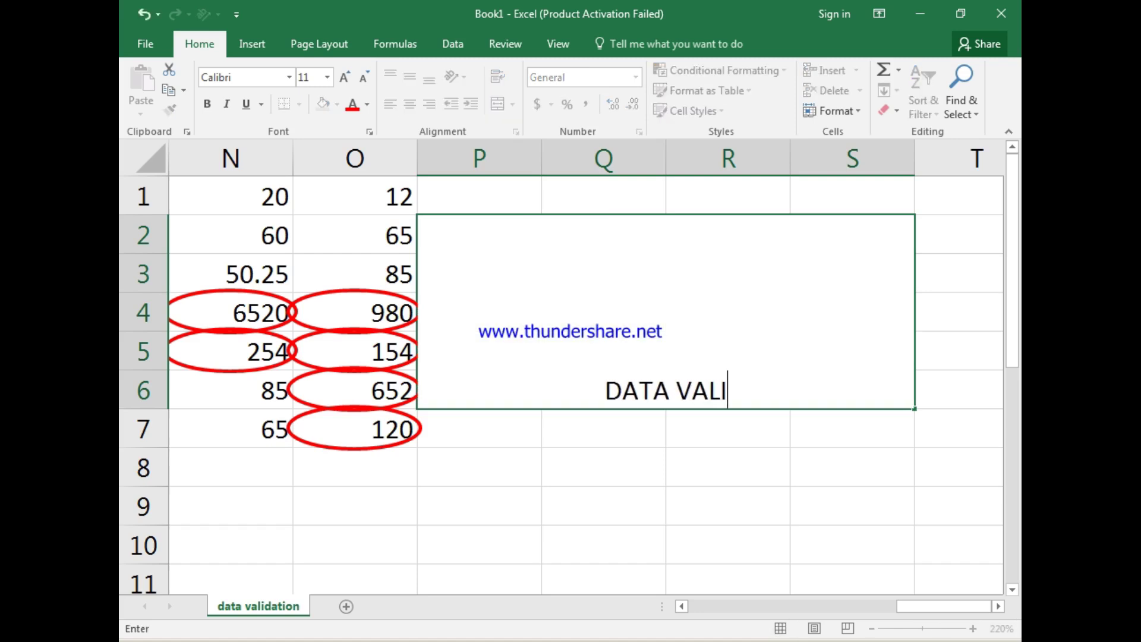
{"action": "type", "text": "DATION"}
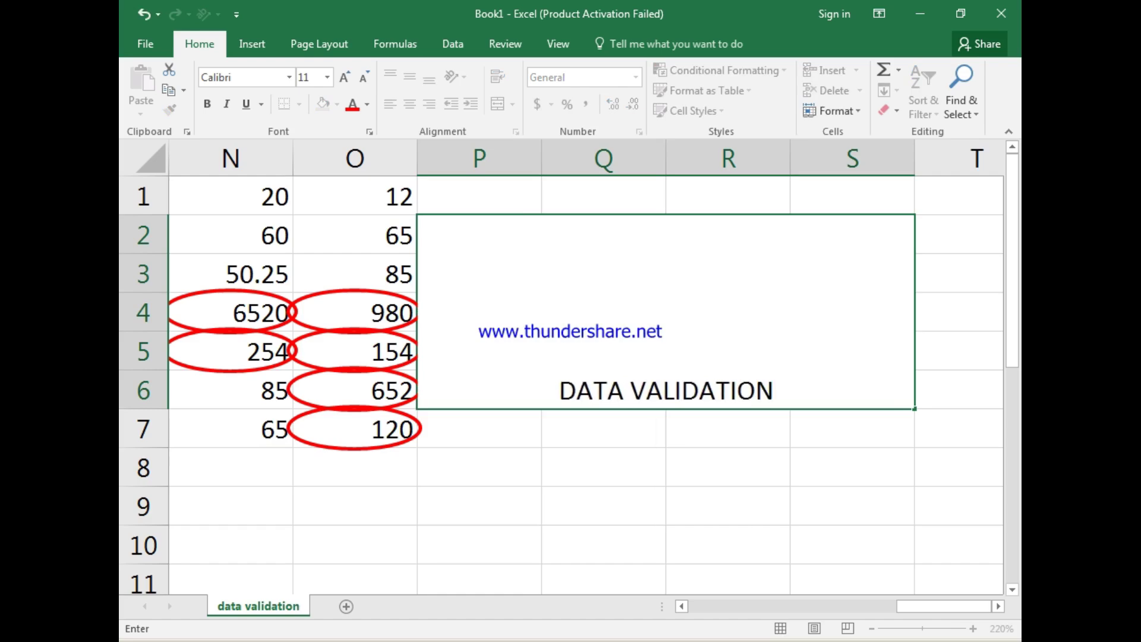
{"action": "left_click", "coordinate": [618, 505]}
Format the merged DATA VALIDATION title as bold, size 22, with red text on a yellow fill
{"action": "left_click", "coordinate": [660, 351]}
{"action": "left_click", "coordinate": [207, 104]}
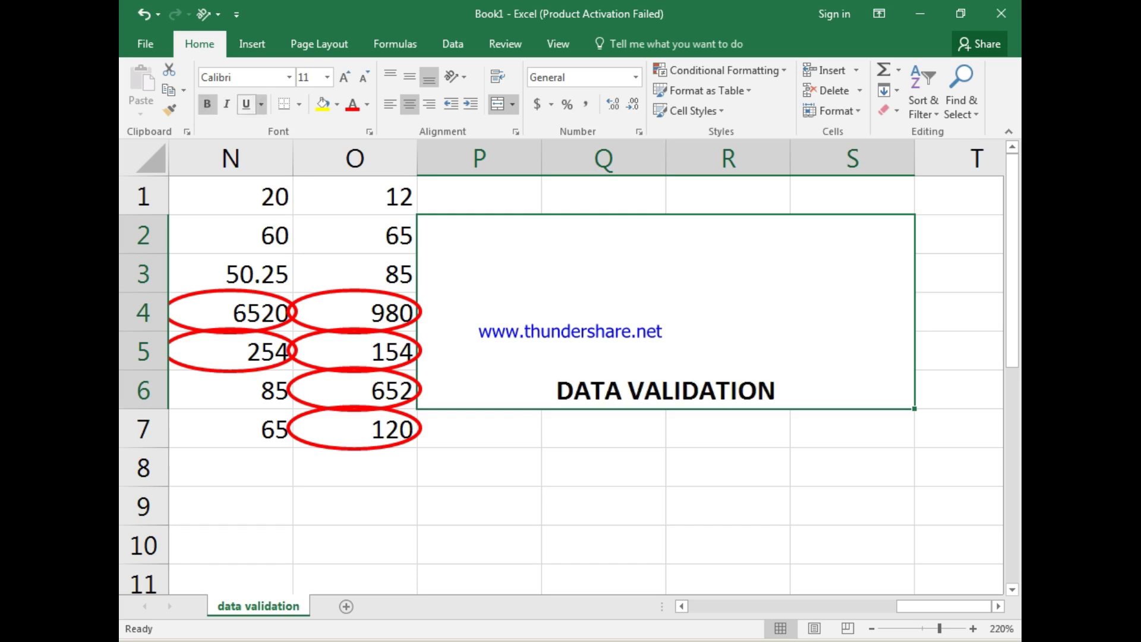
{"action": "left_click", "coordinate": [344, 77]}
{"action": "left_click", "coordinate": [344, 78]}
{"action": "left_click", "coordinate": [344, 78]}
{"action": "left_click", "coordinate": [344, 77]}
{"action": "left_click", "coordinate": [344, 77]}
{"action": "left_click", "coordinate": [344, 77]}
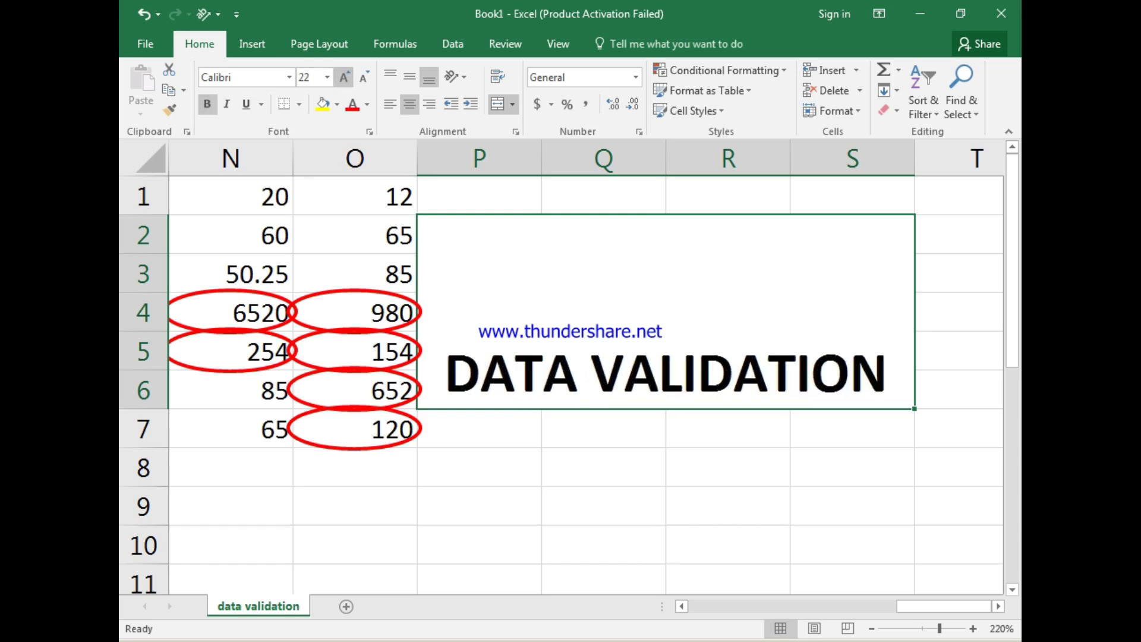
{"action": "left_click", "coordinate": [323, 104]}
{"action": "left_click", "coordinate": [353, 104]}
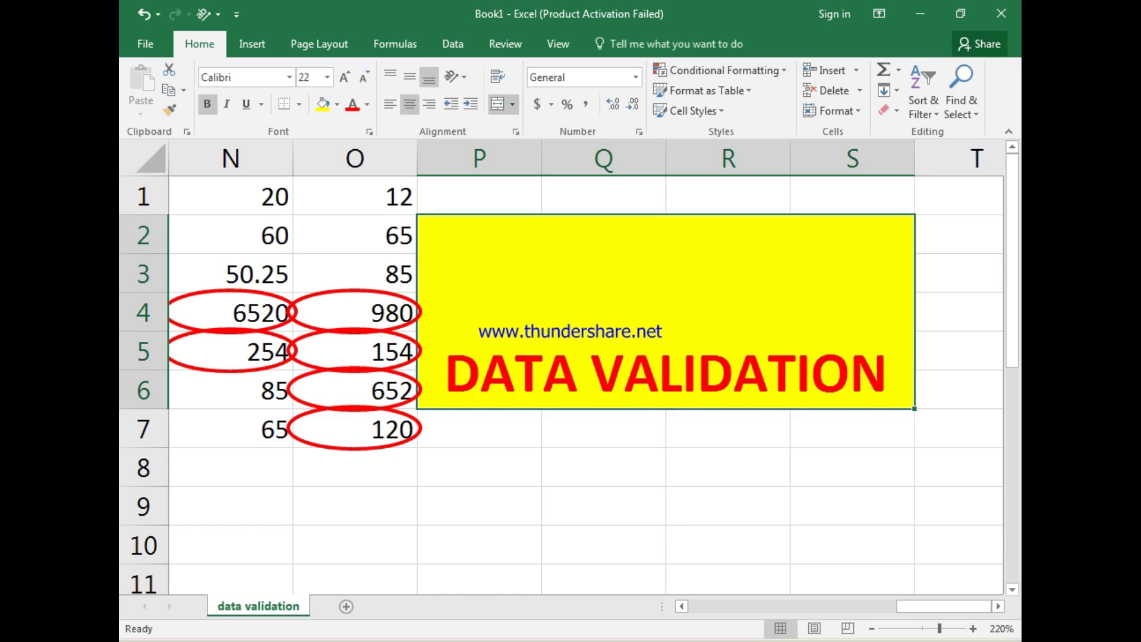
Correct the circled entries in column N by setting N4 to 65.25 and N5 to 25.4
{"action": "left_click", "coordinate": [231, 312]}
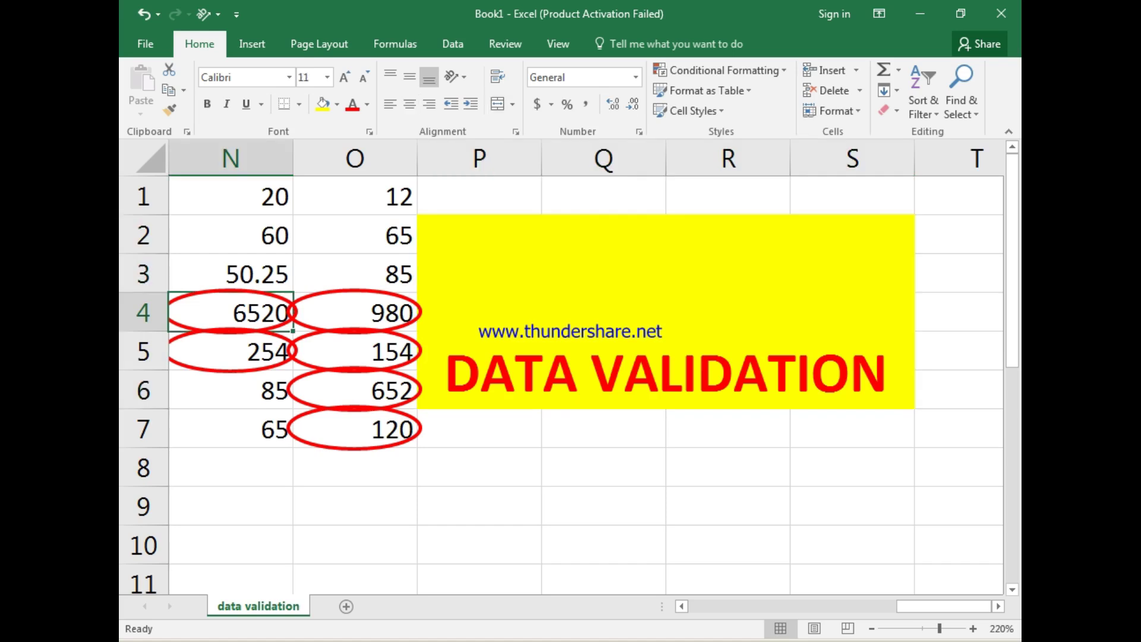
{"action": "type", "text": "65.25"}
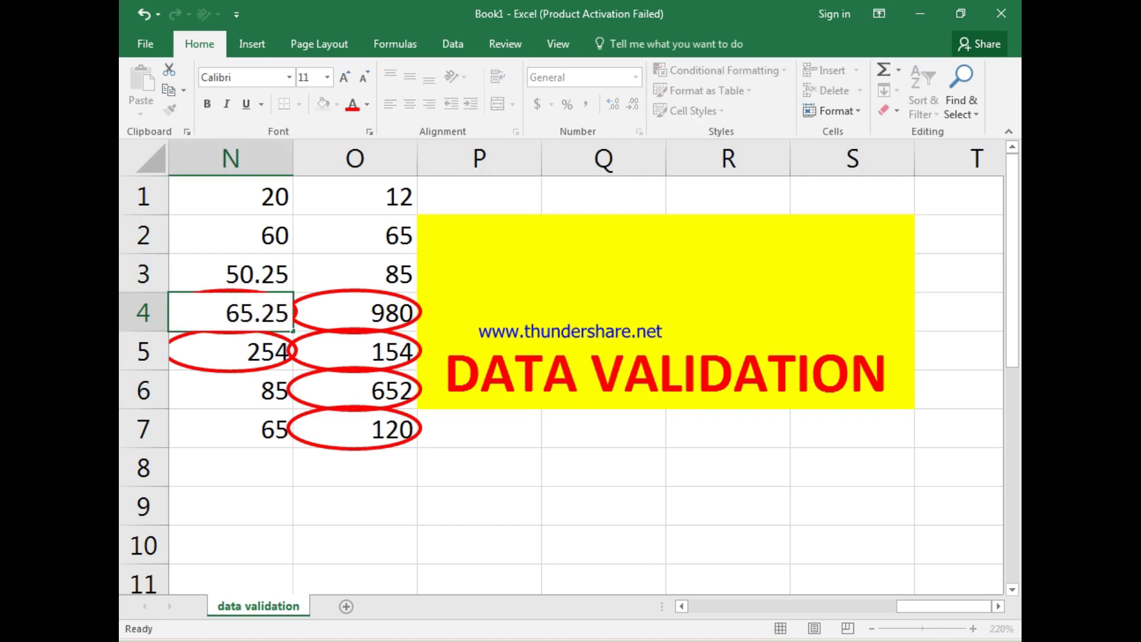
{"action": "key", "text": "Return"}
{"action": "type", "text": "25.4"}
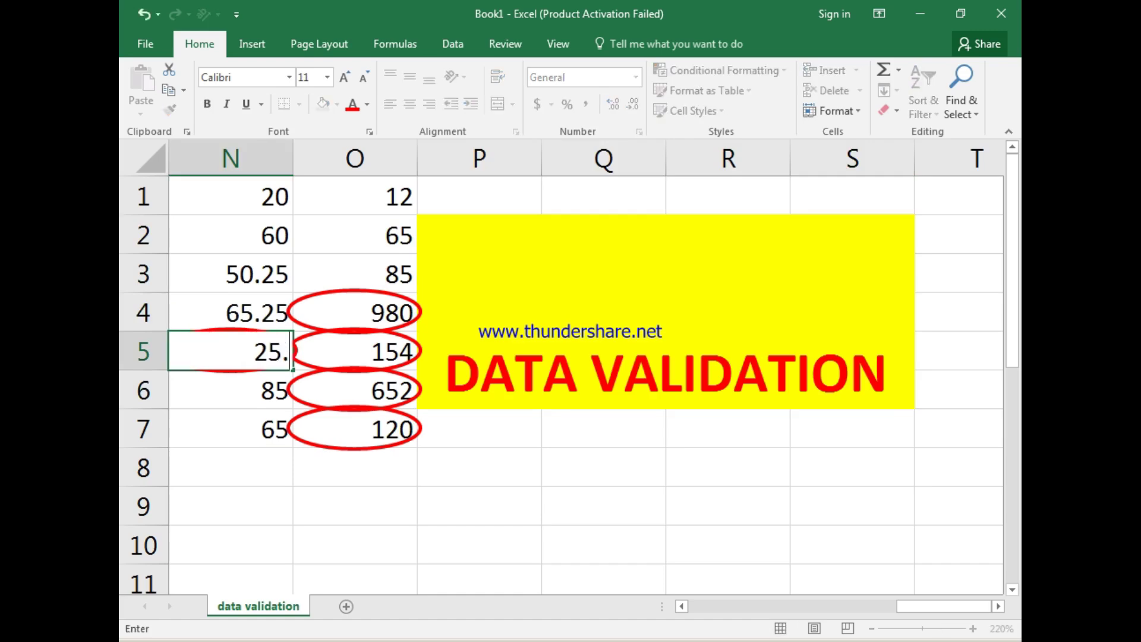
{"action": "key", "text": "Return"}
Correct the circled entries in O4:O7 by replacing them with 98, 15.4, 65.25 and 12.5
{"action": "key", "text": "Right"}
{"action": "key", "text": "Up"}
{"action": "key", "text": "Up"}
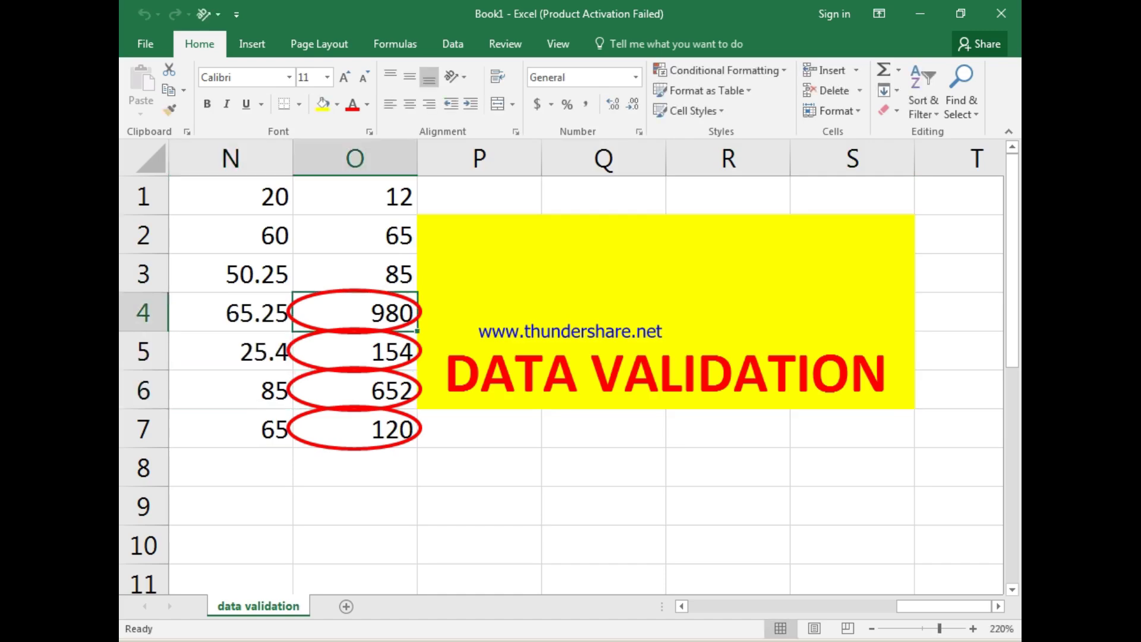
{"action": "key", "text": "F2"}
{"action": "key", "text": "BackSpace"}
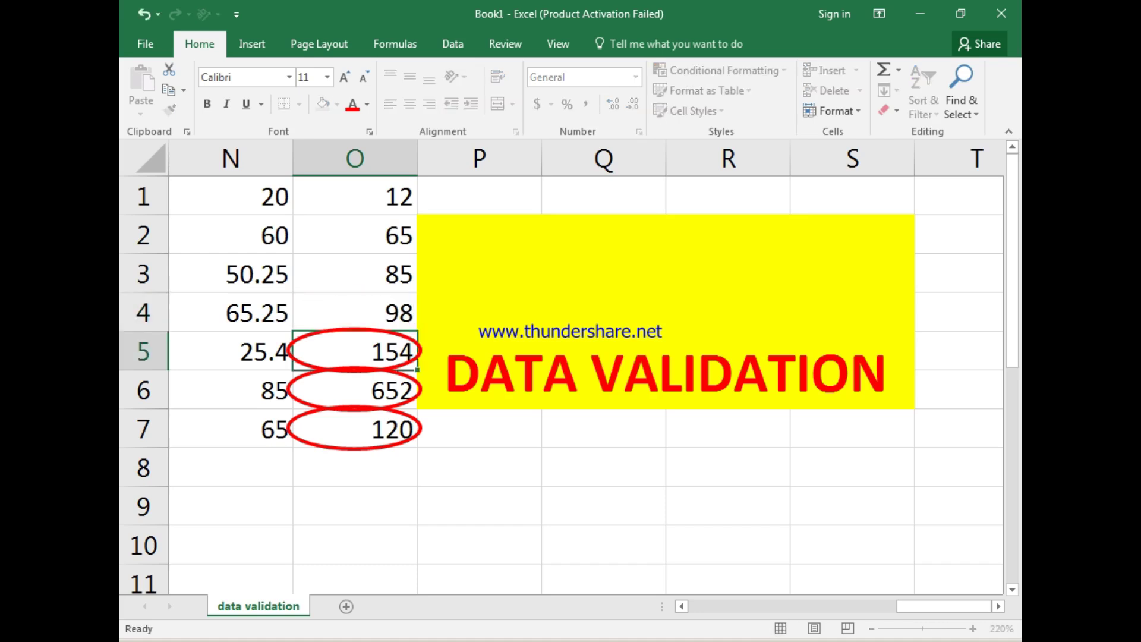
{"action": "key", "text": "Return"}
{"action": "type", "text": "15.4"}
{"action": "key", "text": "Return"}
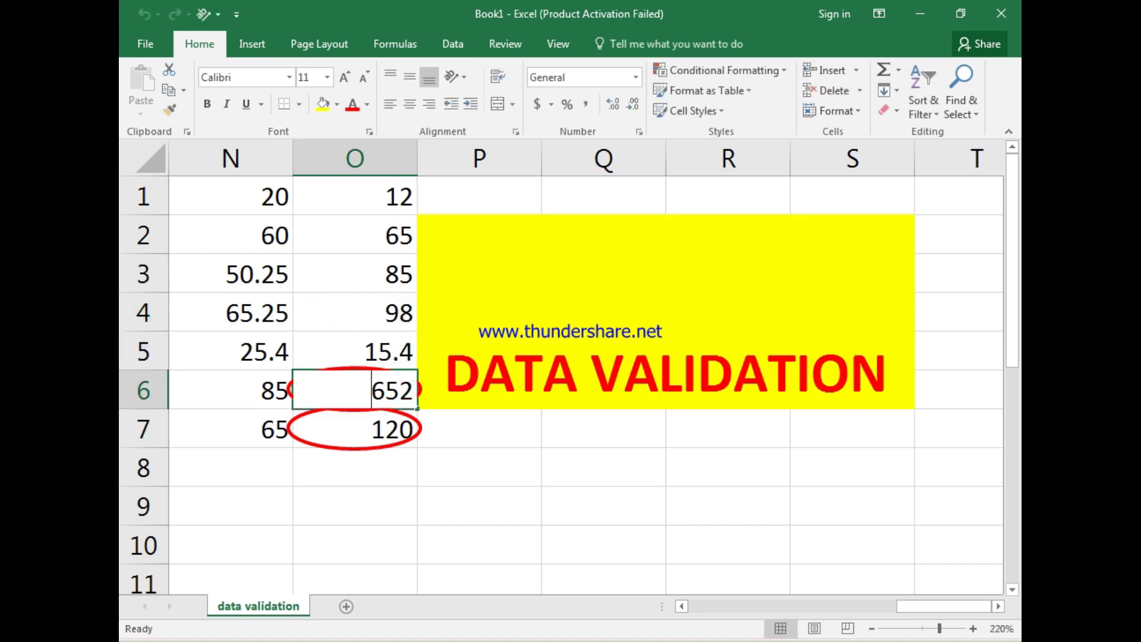
{"action": "type", "text": "65.25"}
{"action": "key", "text": "Return"}
{"action": "type", "text": "12.5"}
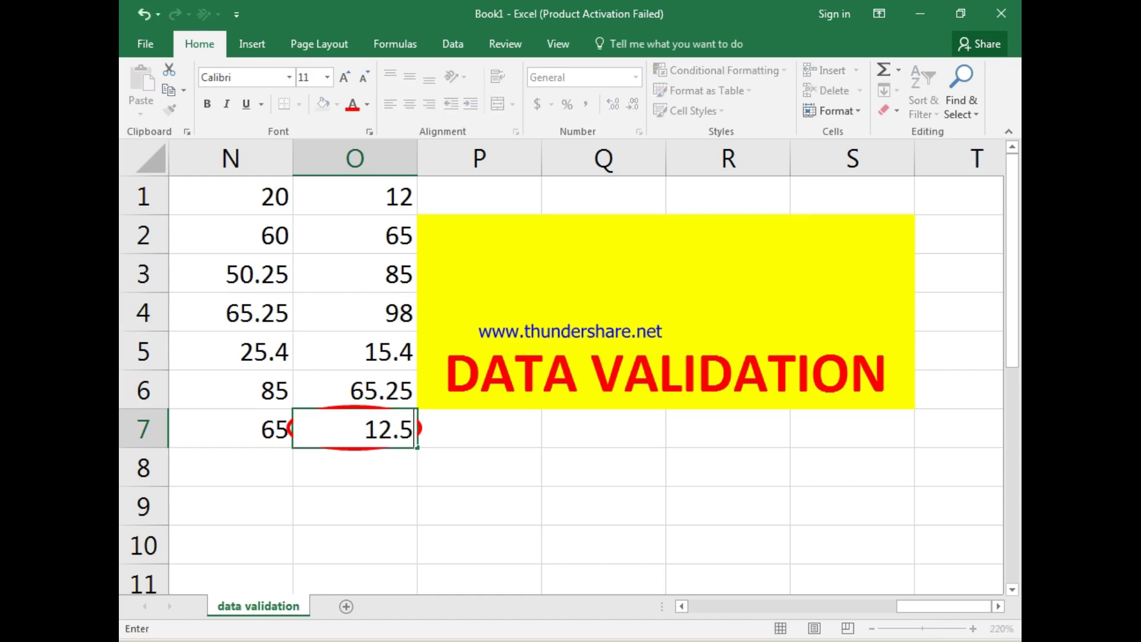
{"action": "key", "text": "Return"}
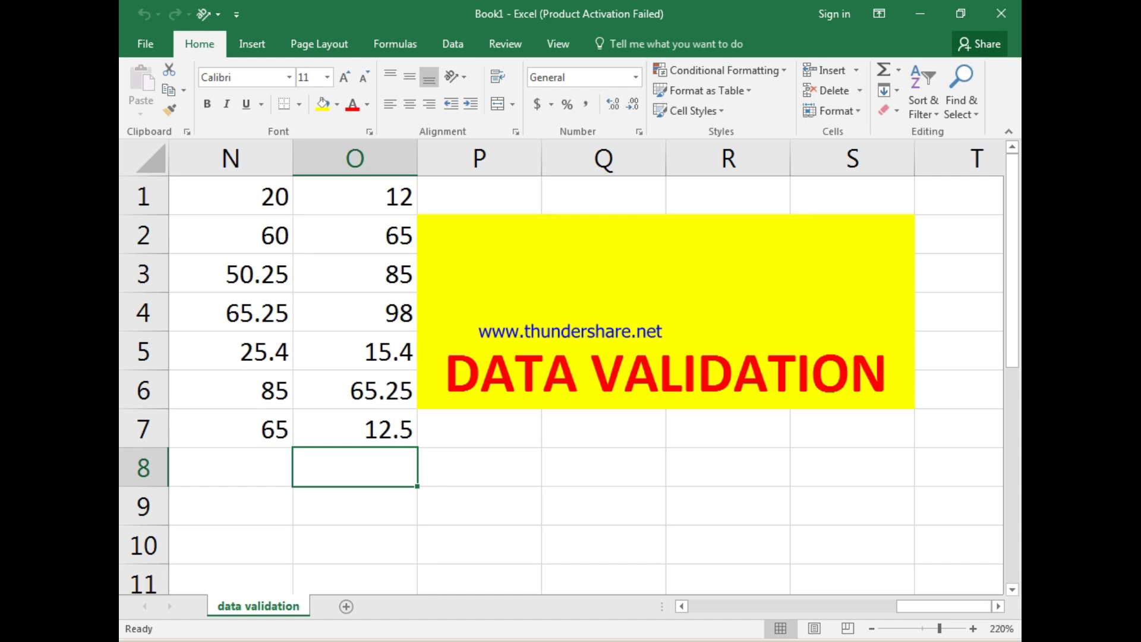
Open the data validation settings for cell O8, examine the allowed value types, and move the dialog clear of the title
{"action": "left_click", "coordinate": [453, 43]}
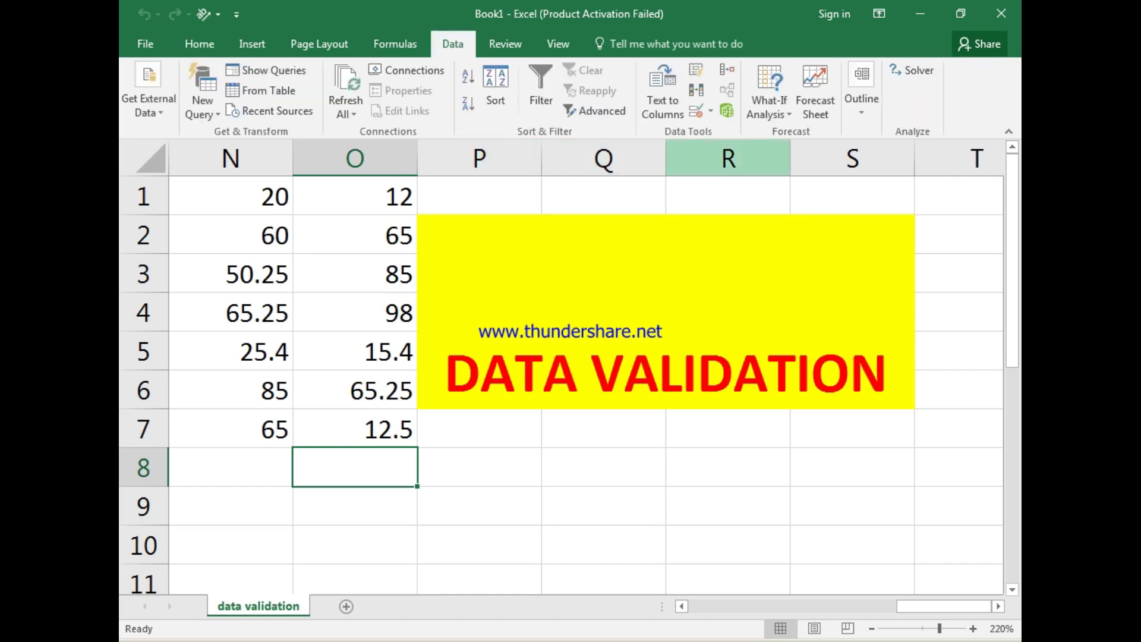
{"action": "left_click", "coordinate": [710, 110]}
{"action": "left_click", "coordinate": [750, 132]}
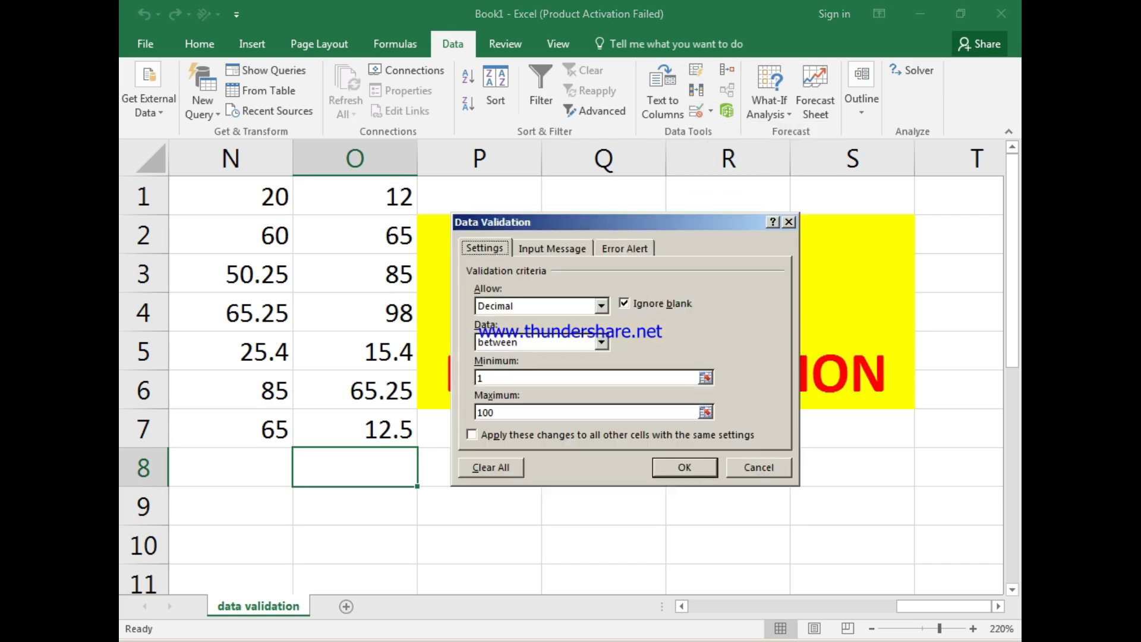
{"action": "left_click", "coordinate": [602, 306]}
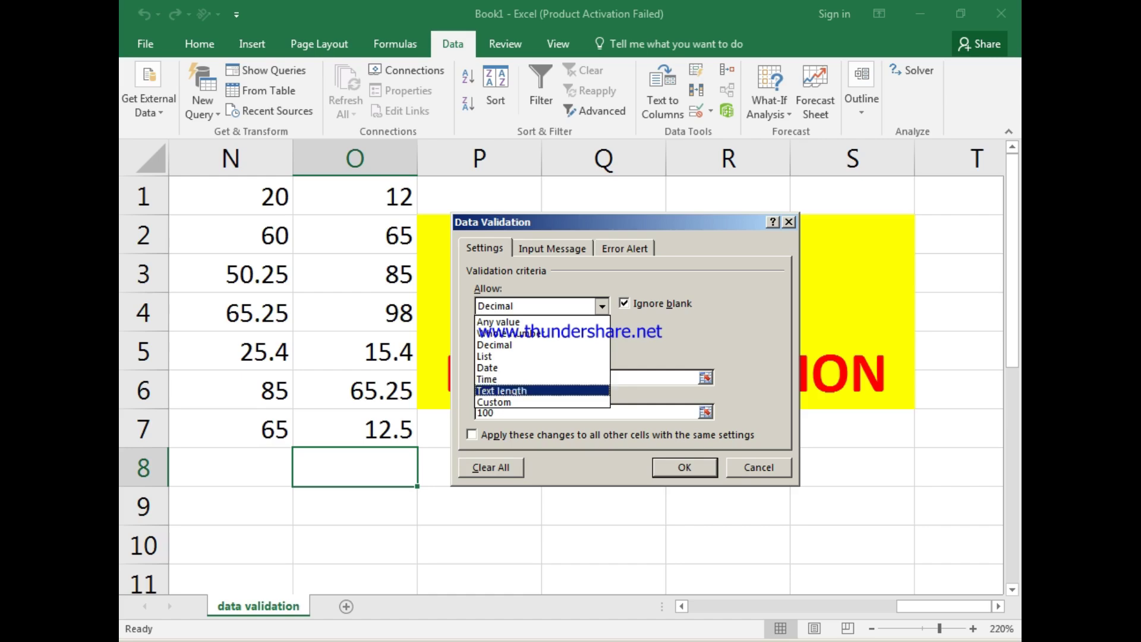
{"action": "key", "text": "Escape"}
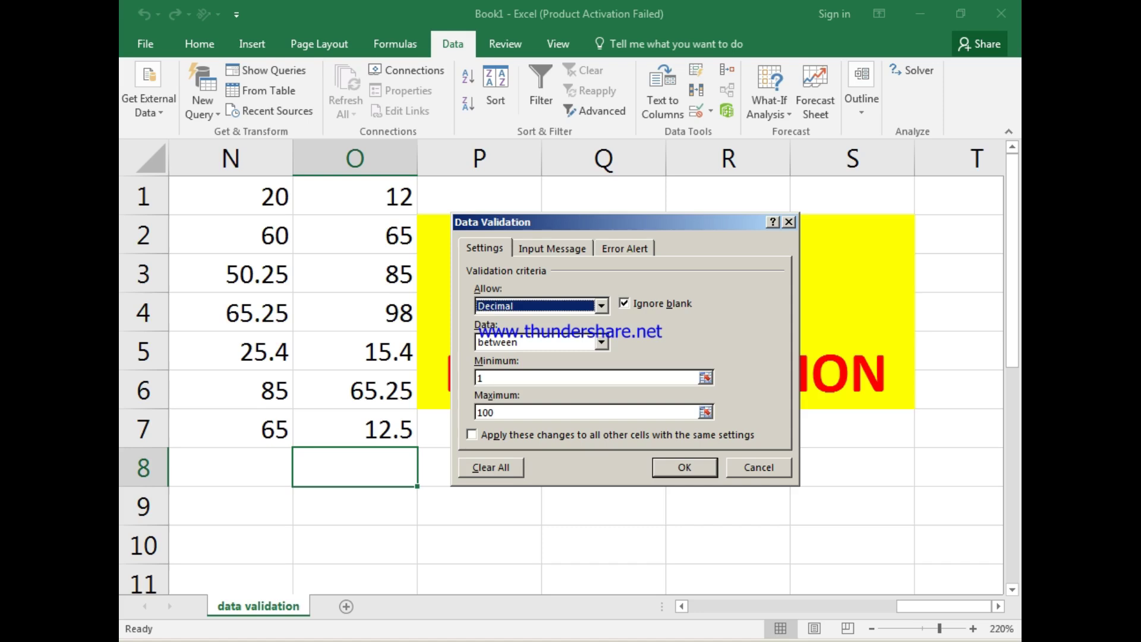
{"action": "left_click_drag", "start_coordinate": [618, 222], "coordinate": [631, 437]}
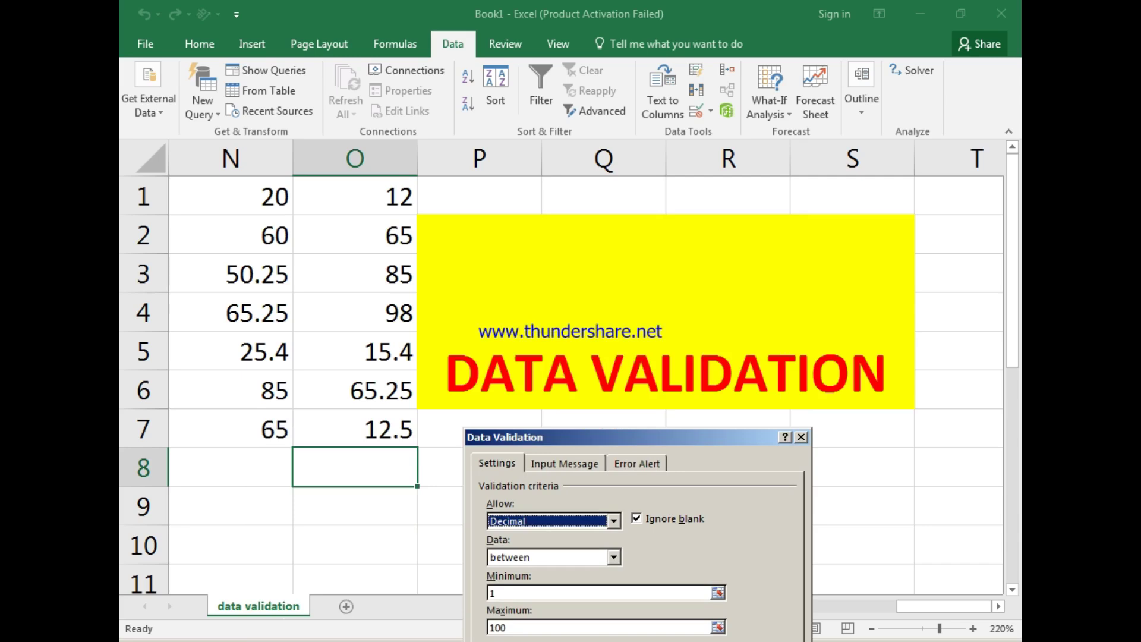